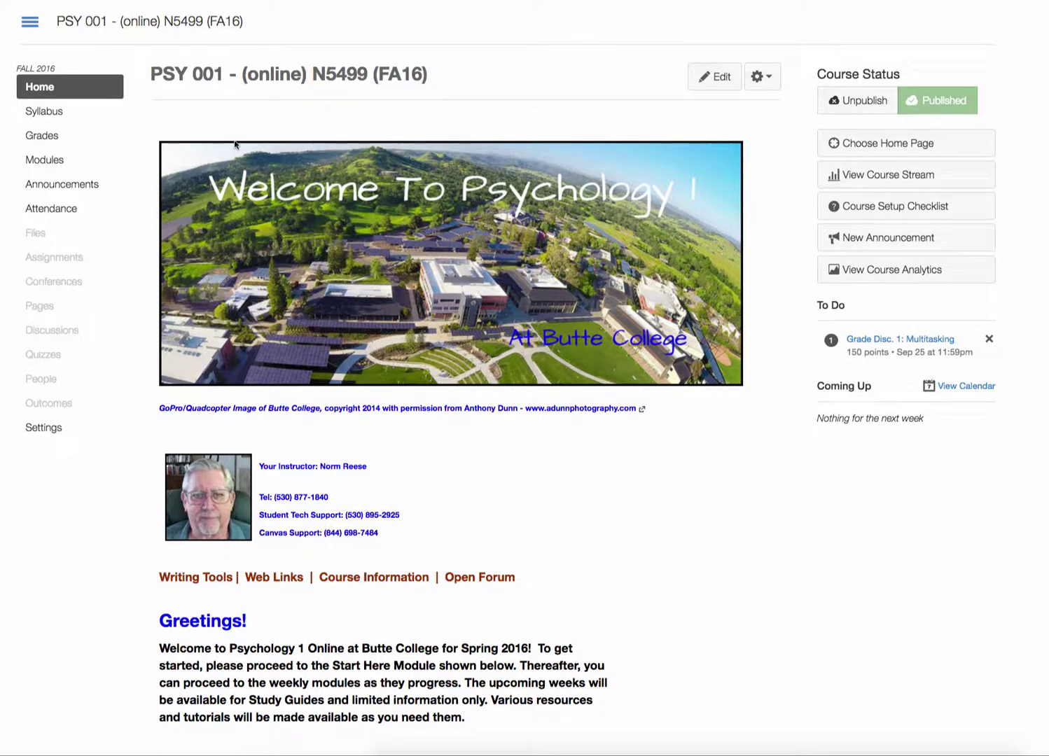
Scroll to the Chapter 01 link, then open Disc. 1: Multitasking under Week 2 in Modules
scroll(619, 567, "down", 3)
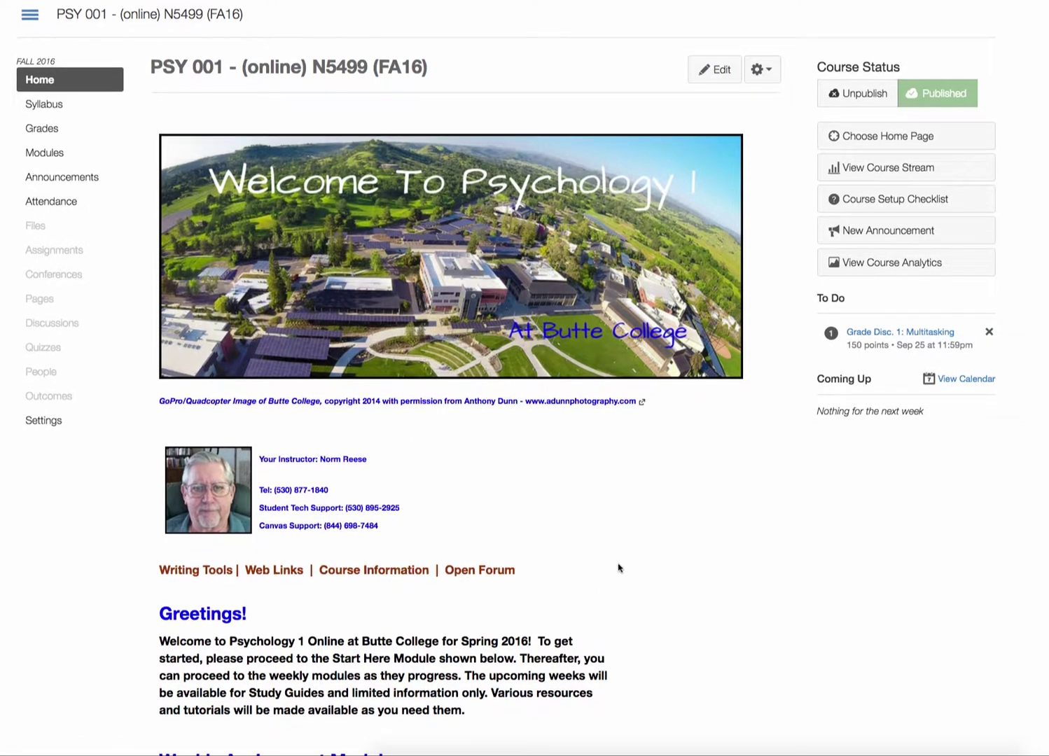
scroll(630, 561, "down", 7)
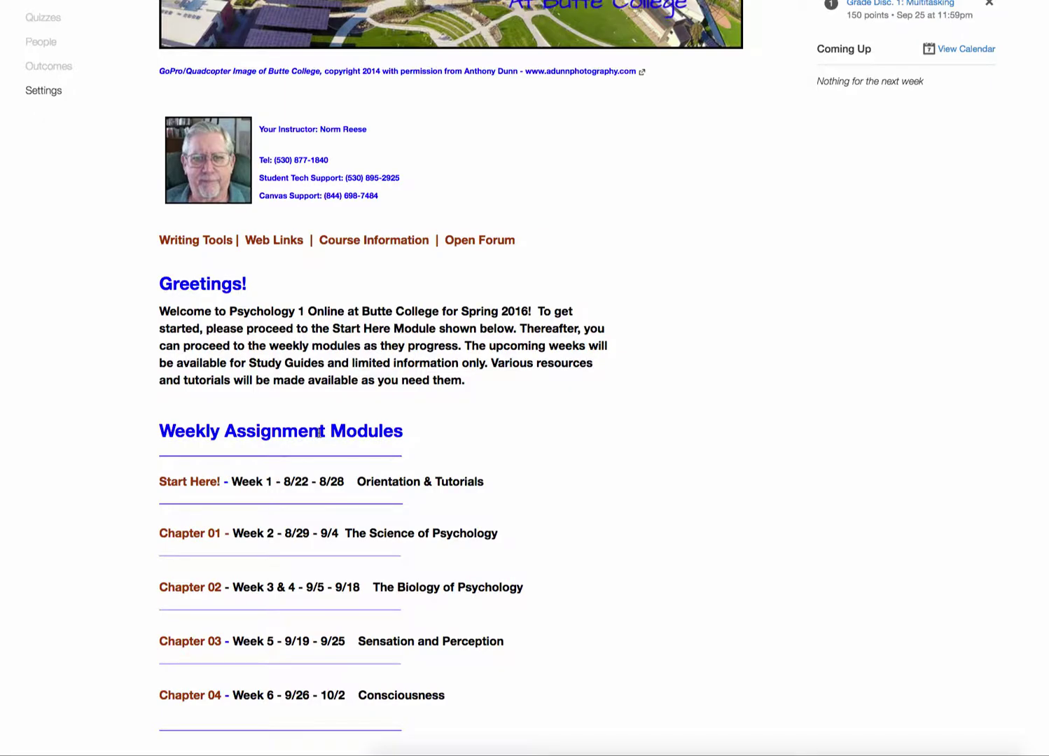
scroll(520, 435, "down", 1)
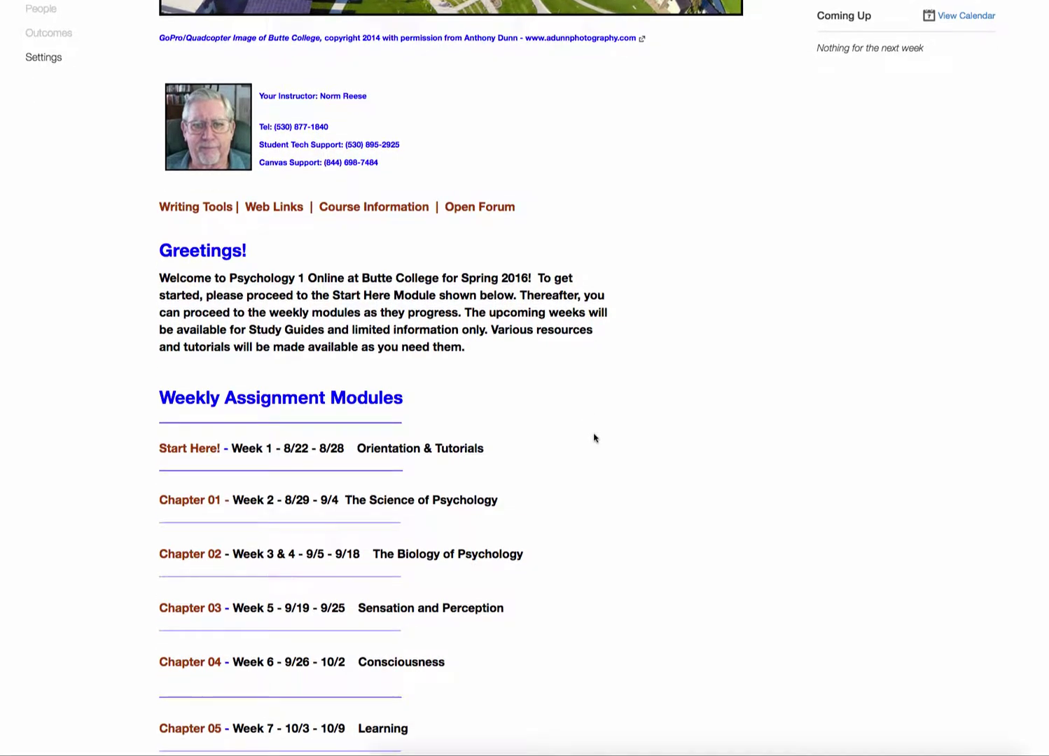
scroll(594, 437, "down", 2)
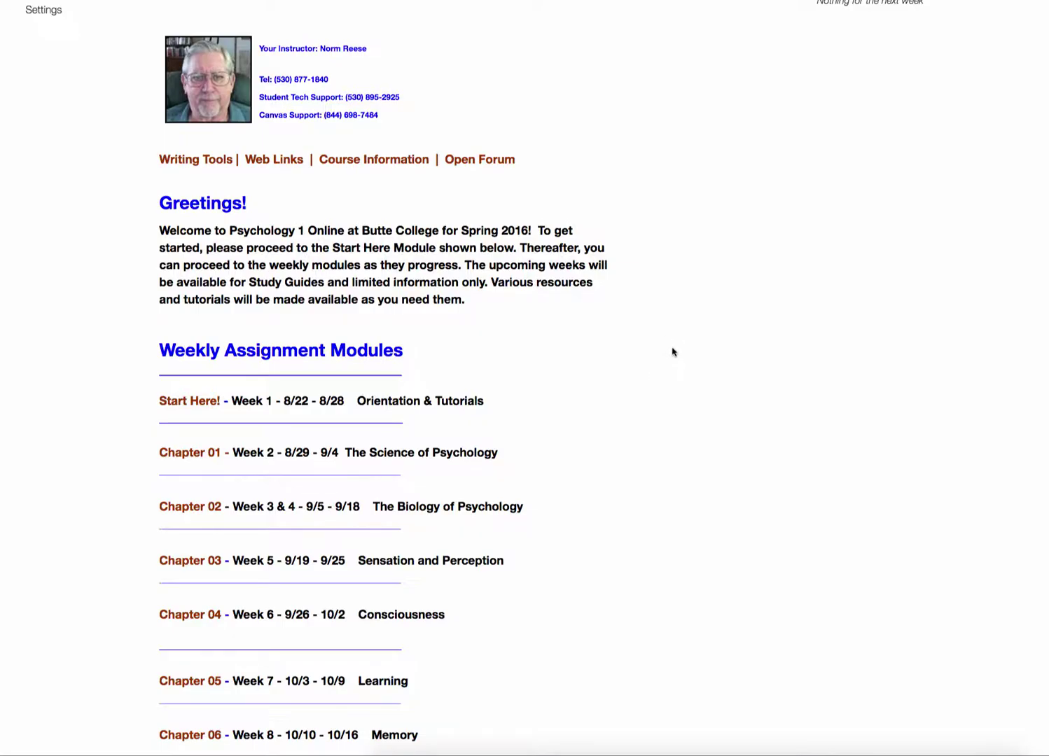
scroll(676, 353, "down", 1)
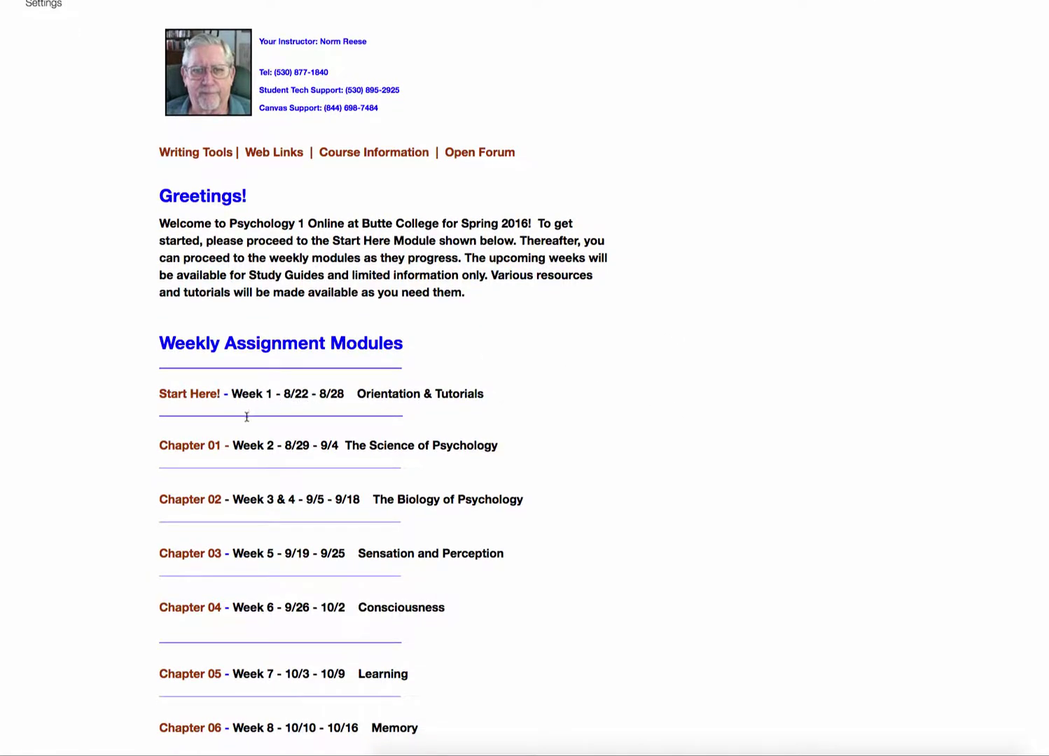
left_click(183, 449)
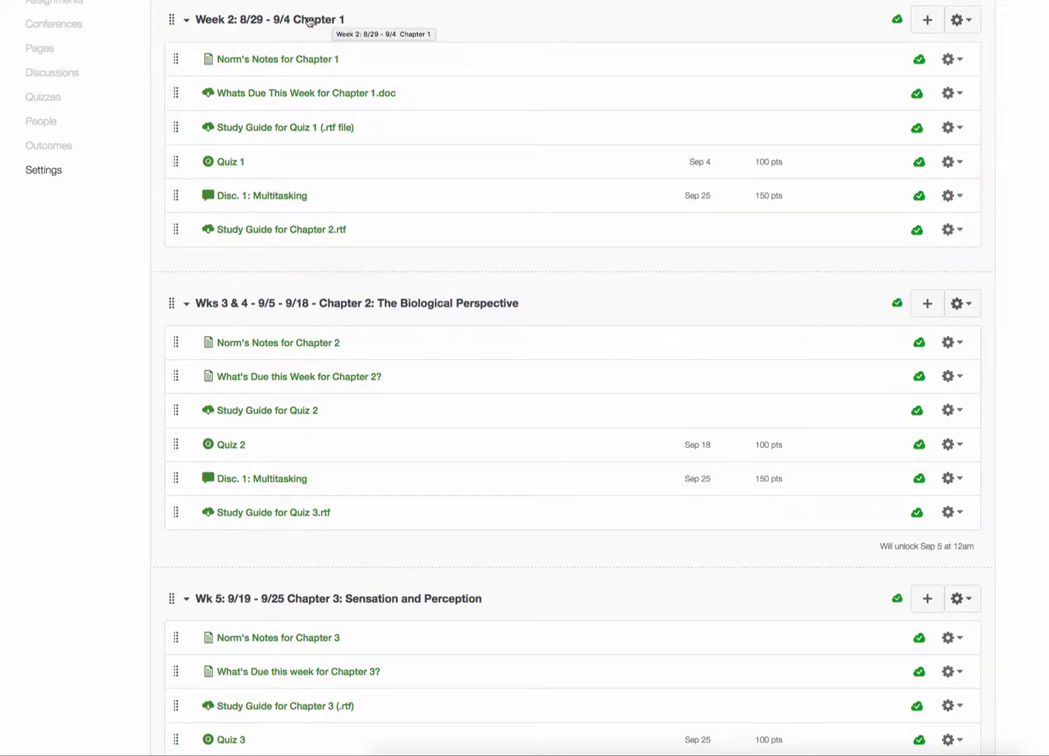
left_click(260, 199)
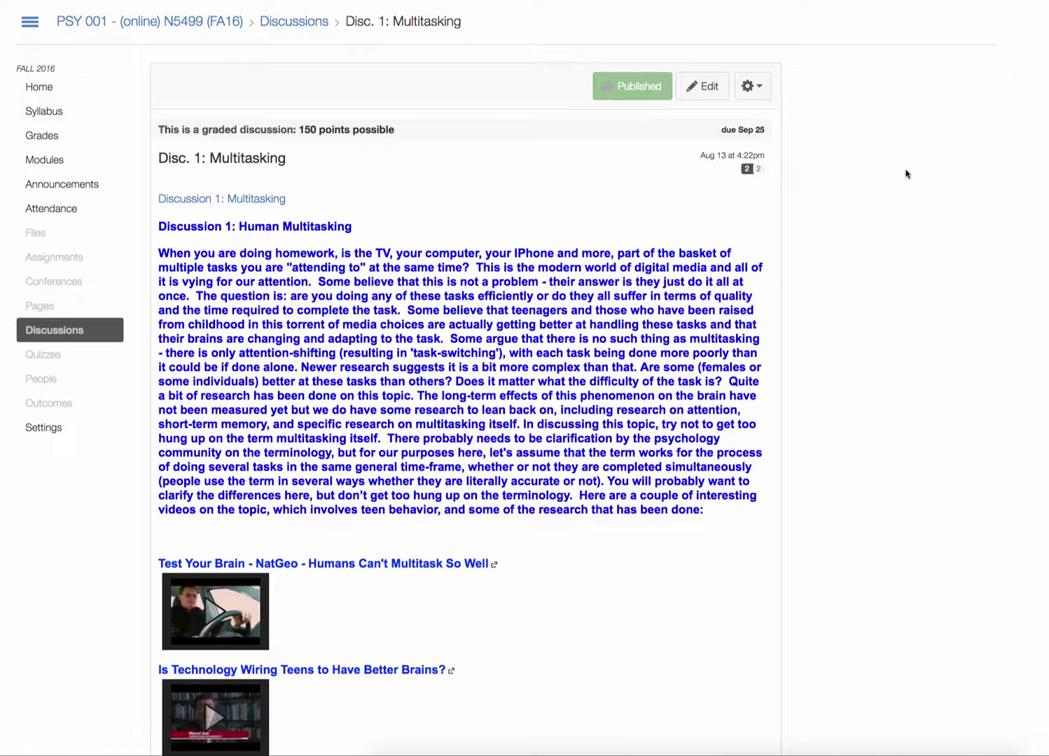
scroll(924, 178, "down", 3)
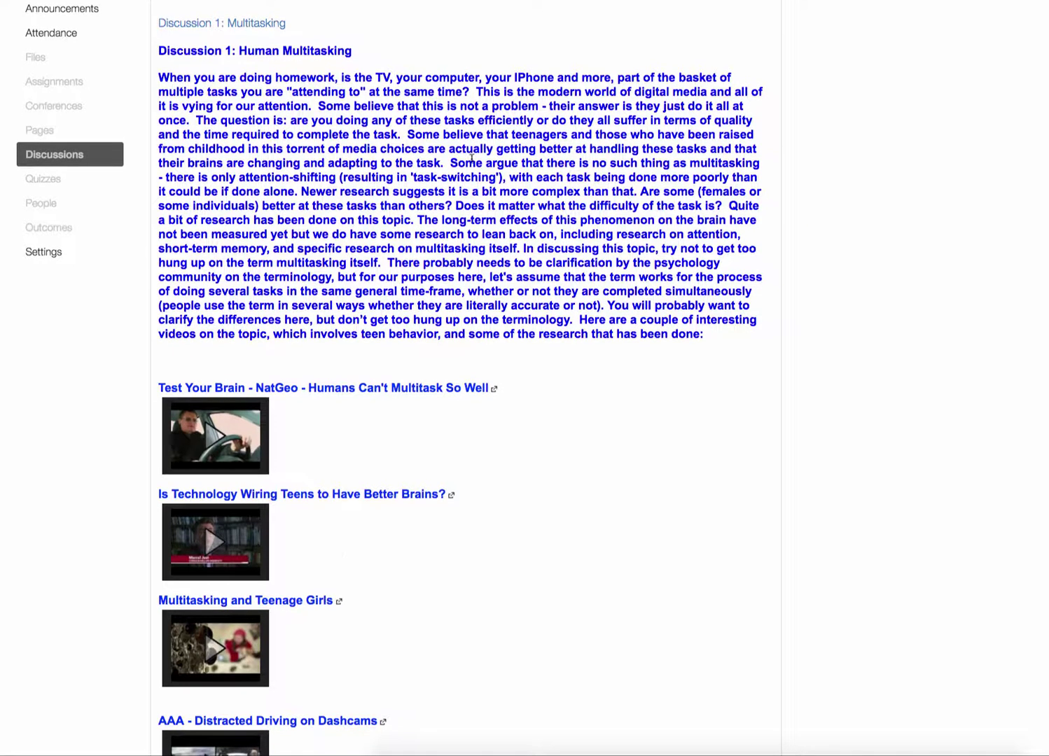
scroll(470, 162, "down", 2)
scroll(471, 160, "down", 2)
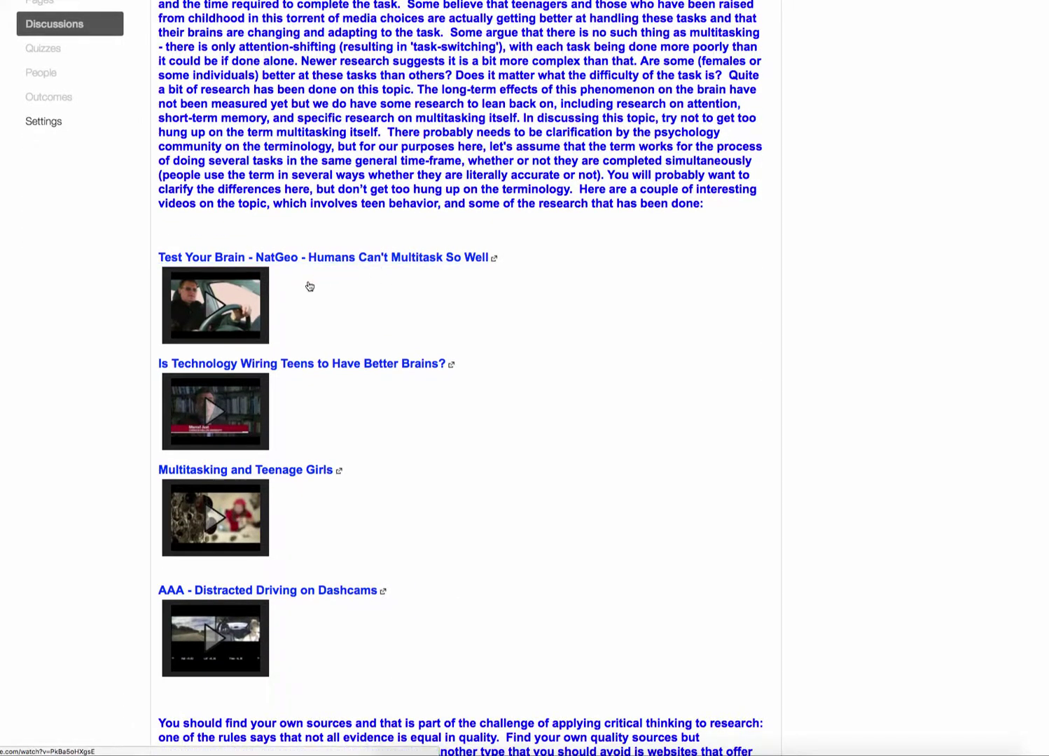
scroll(365, 312, "down", 1)
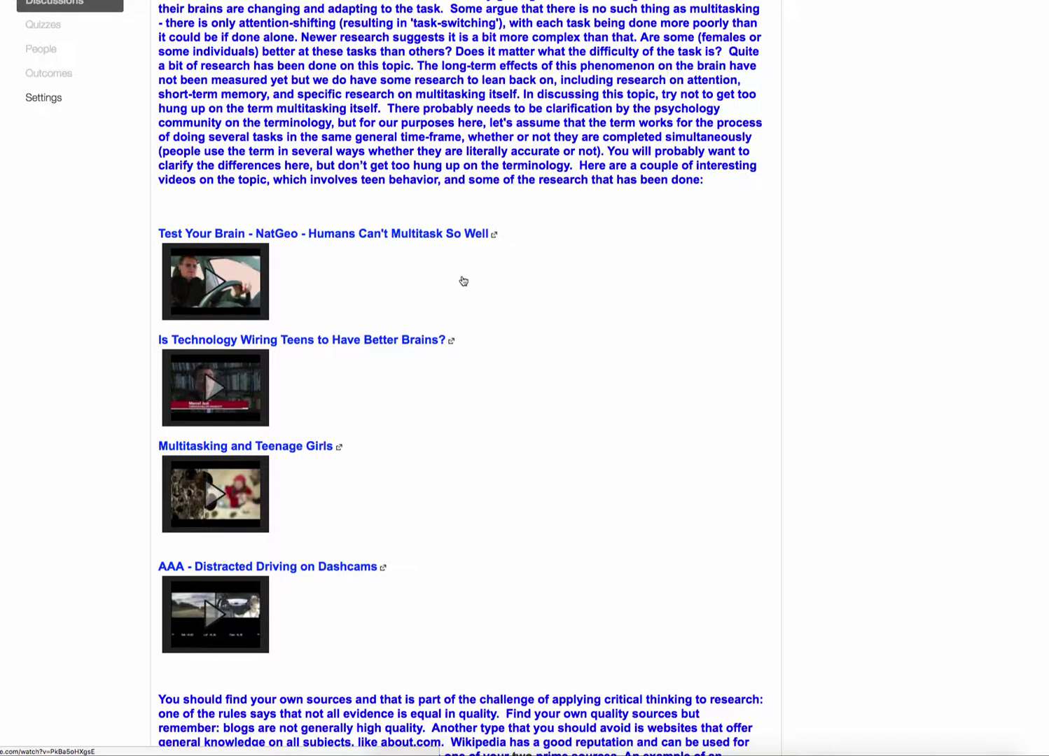
scroll(645, 281, "down", 3)
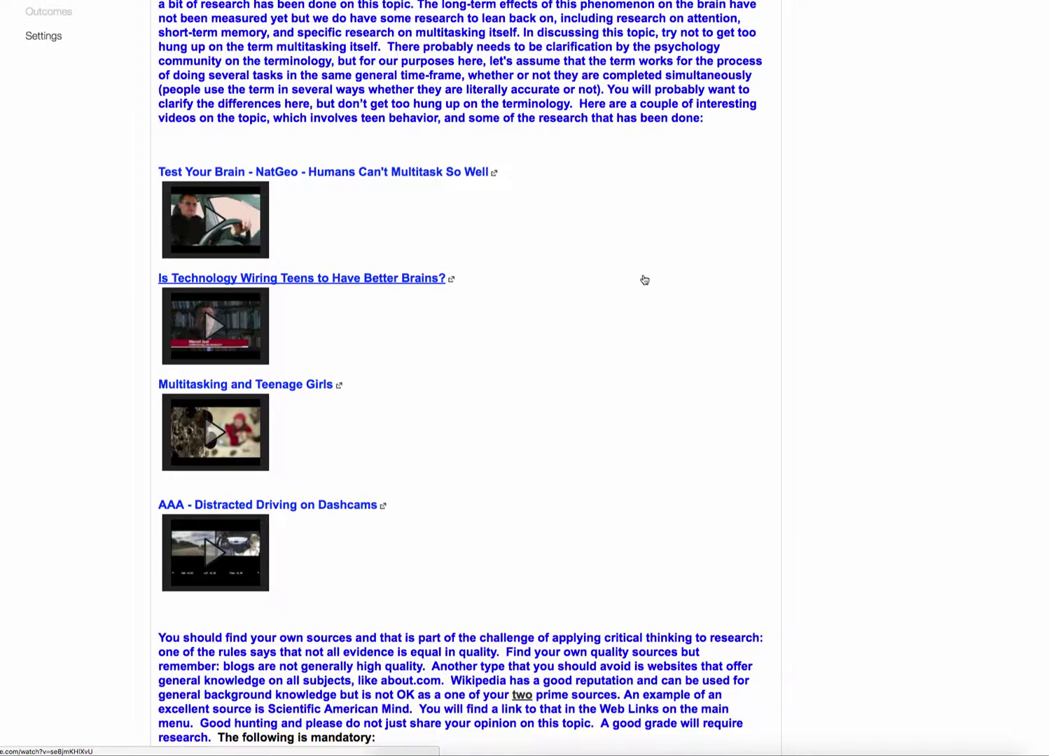
scroll(644, 280, "down", 4)
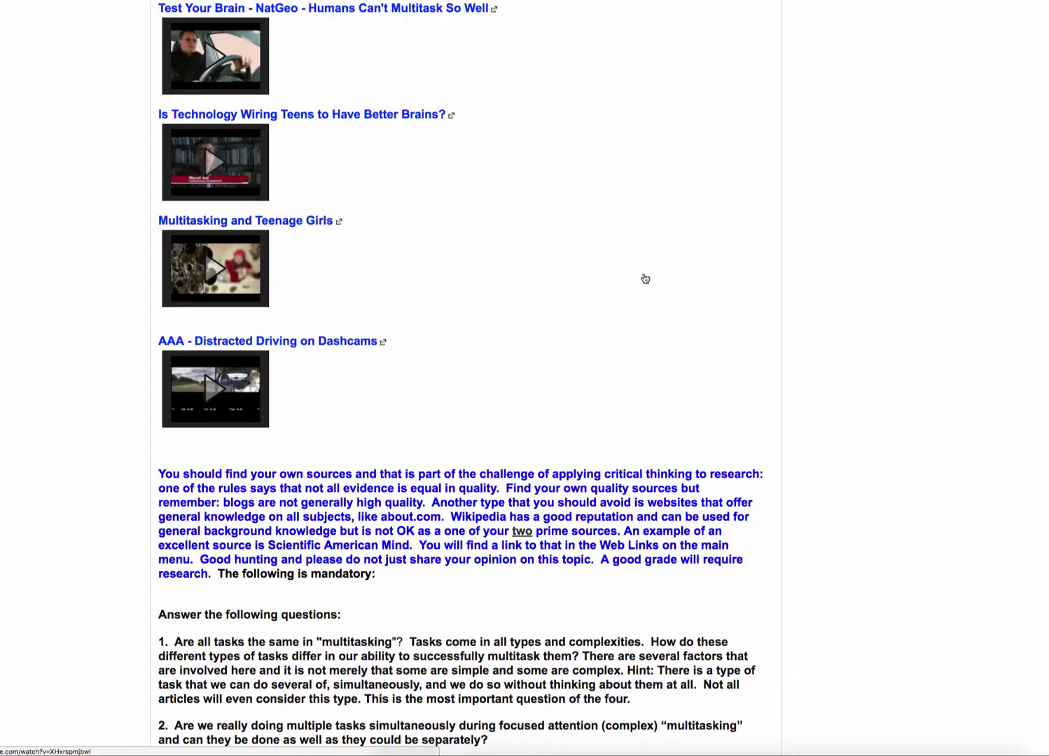
scroll(645, 278, "down", 10)
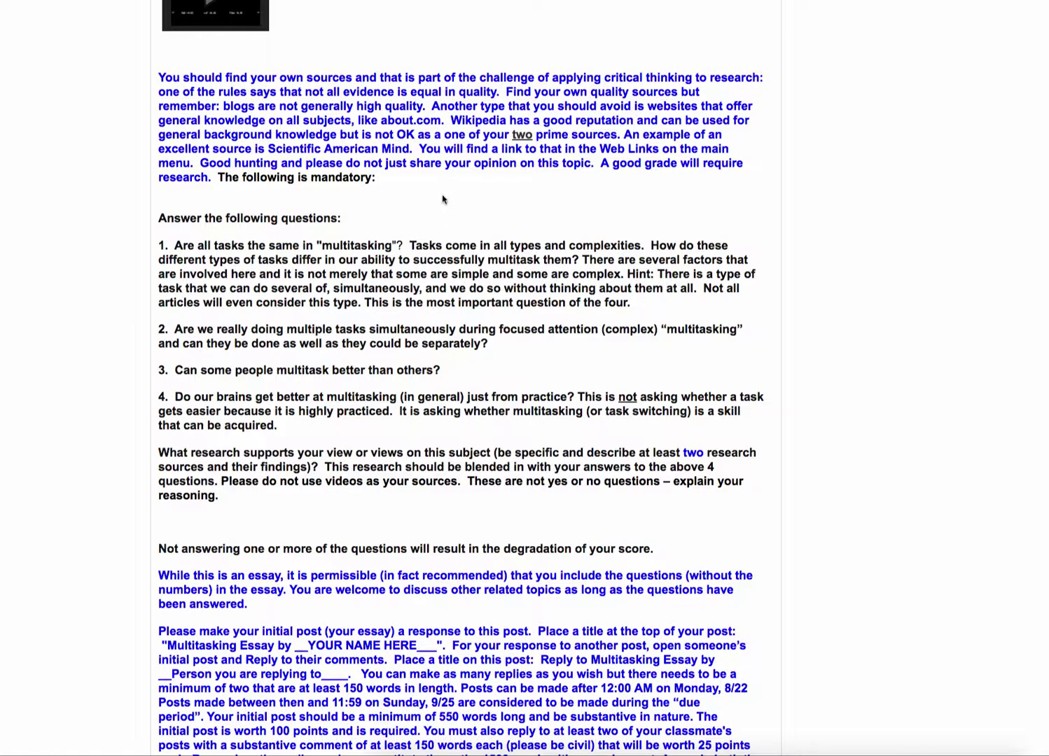
scroll(441, 202, "down", 1)
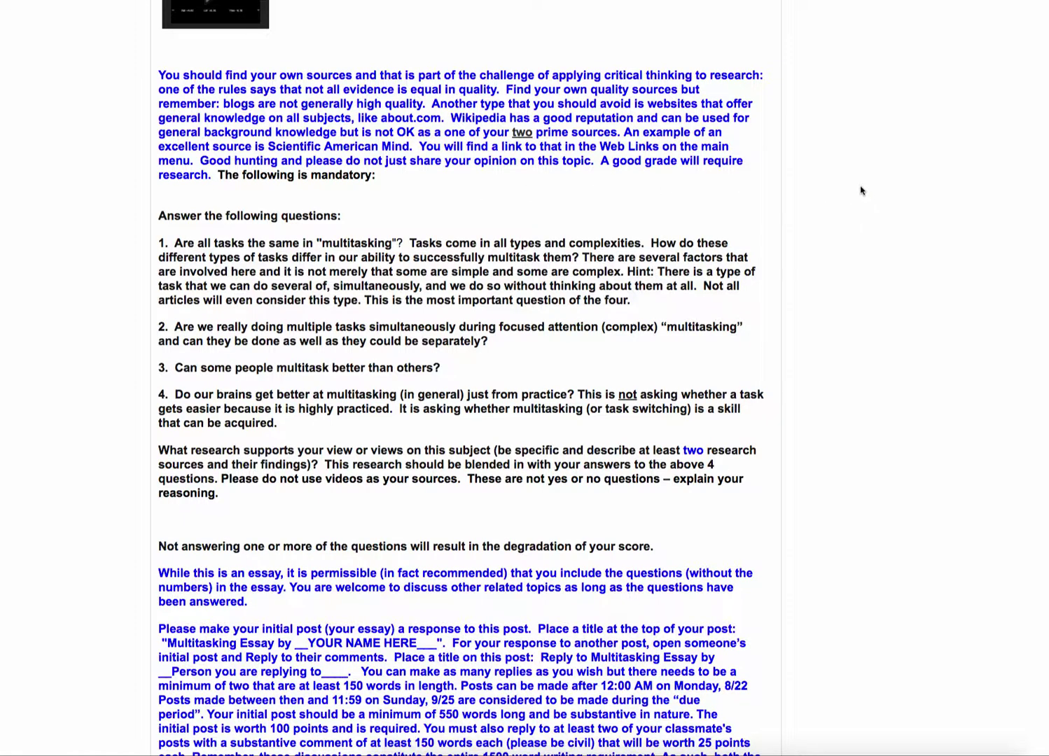
scroll(631, 199, "down", 1)
scroll(623, 199, "down", 2)
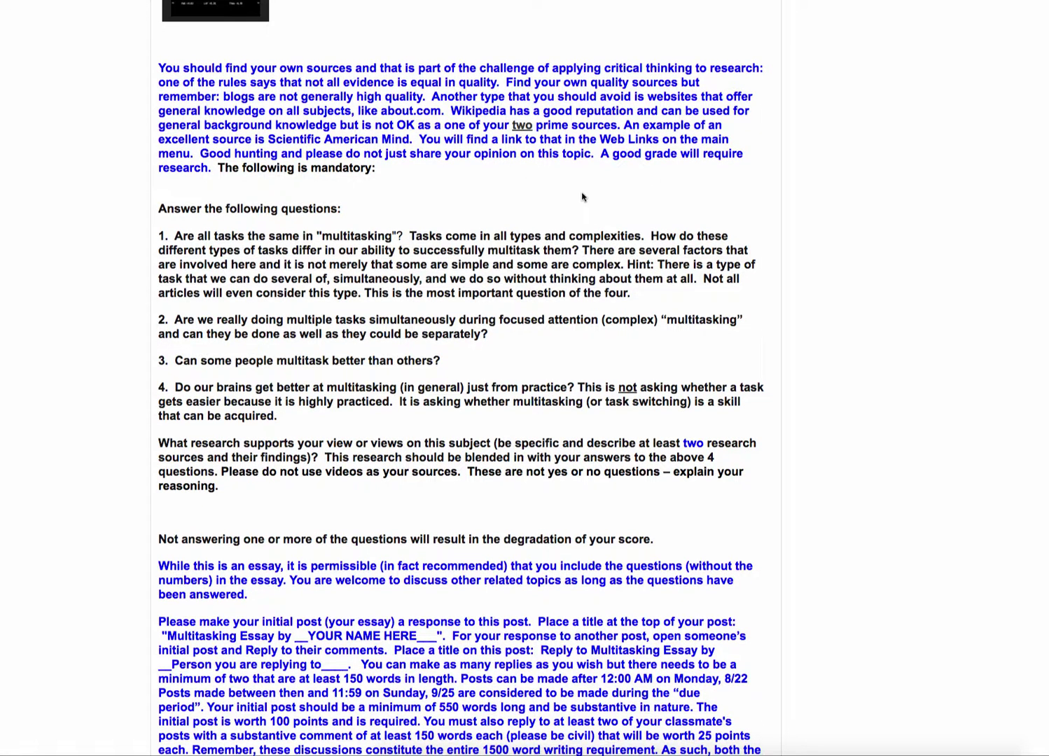
scroll(518, 175, "down", 1)
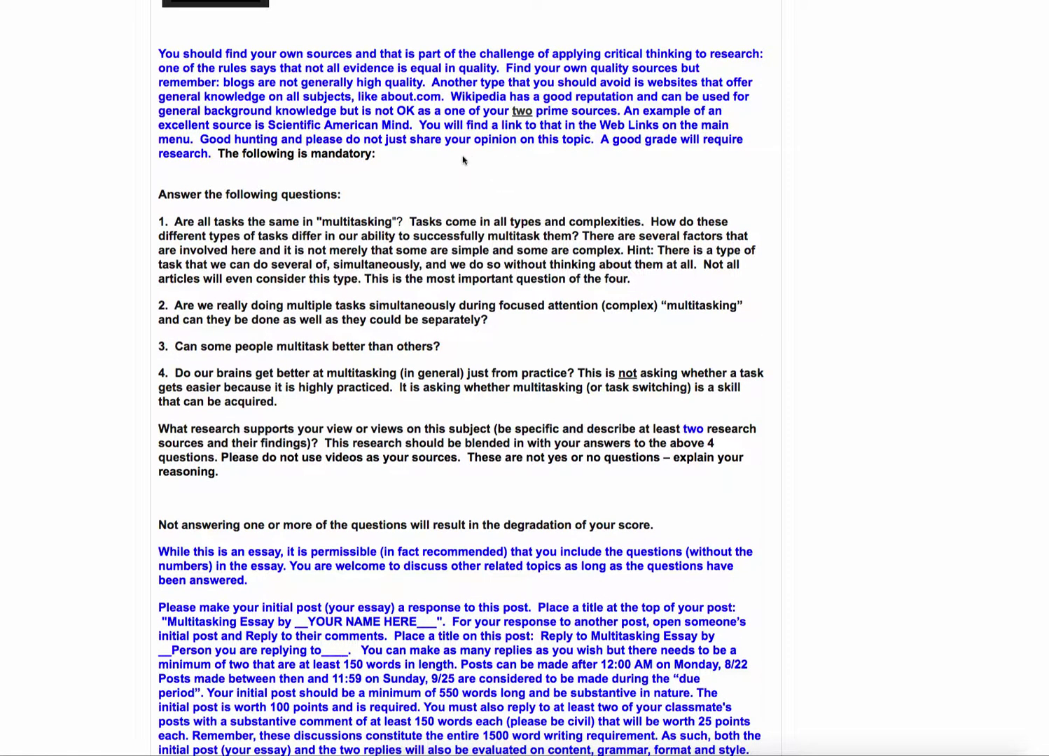
scroll(455, 165, "down", 3)
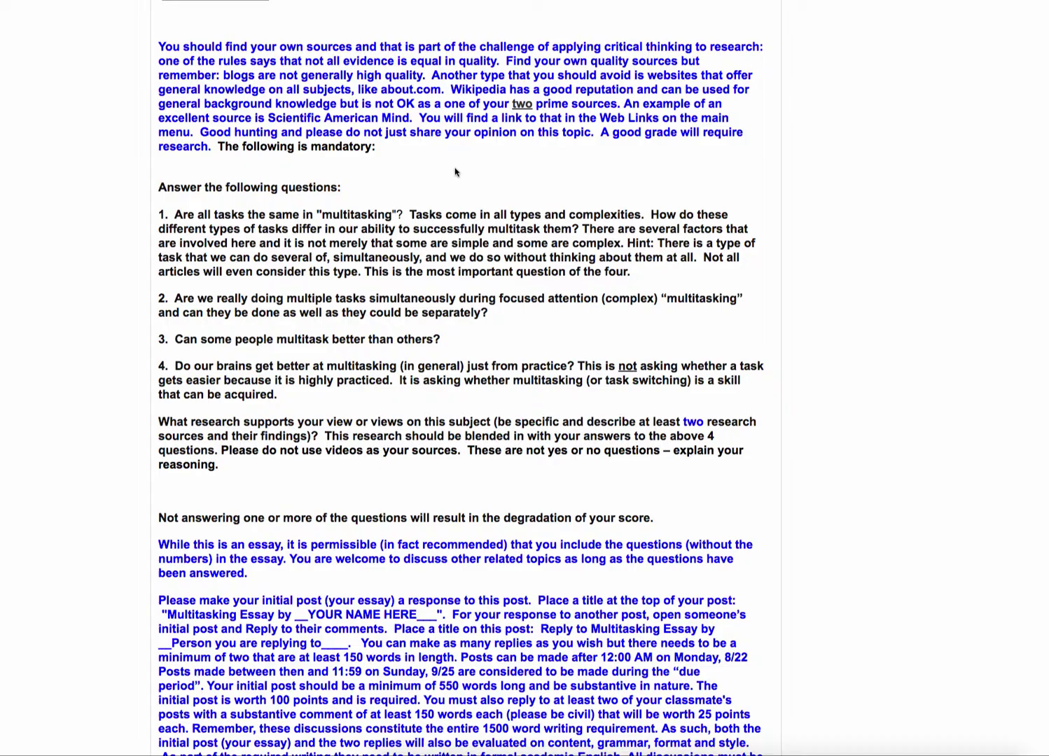
scroll(439, 167, "down", 3)
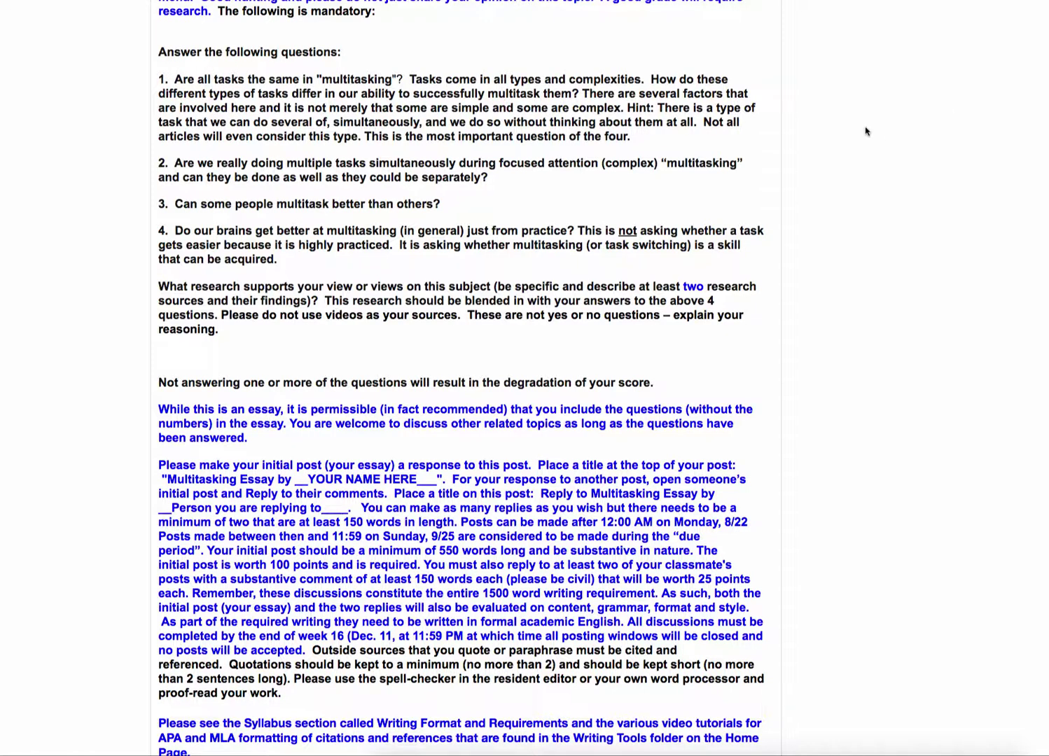
scroll(870, 131, "down", 1)
scroll(884, 127, "down", 1)
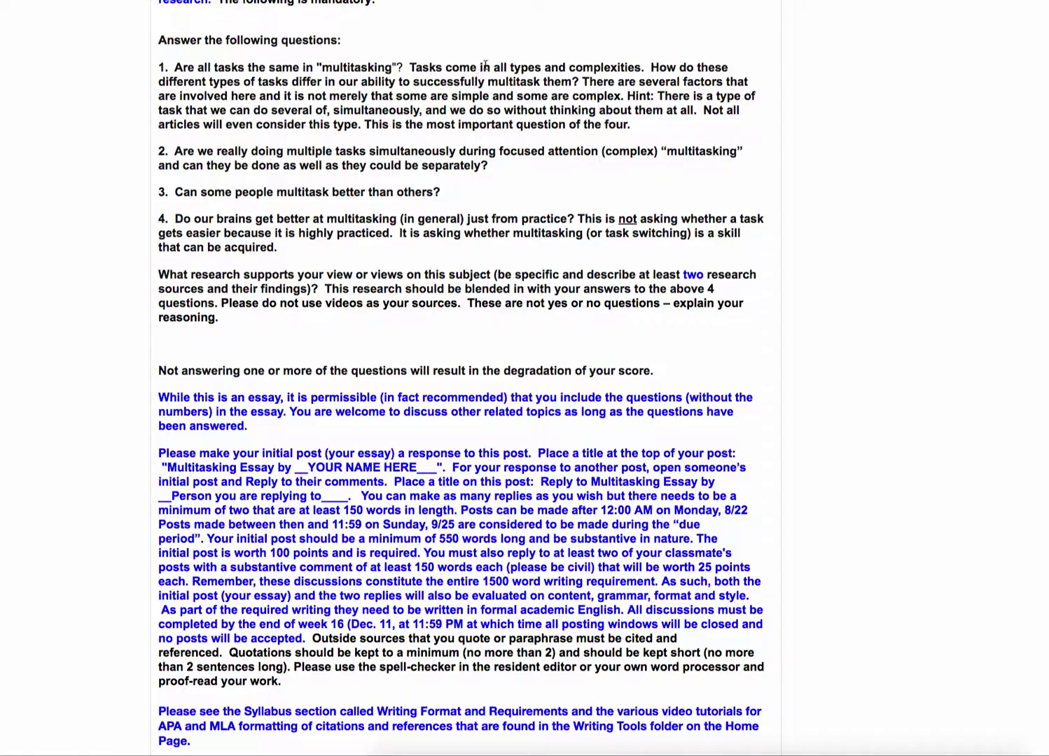
scroll(420, 77, "down", 1)
scroll(381, 123, "down", 2)
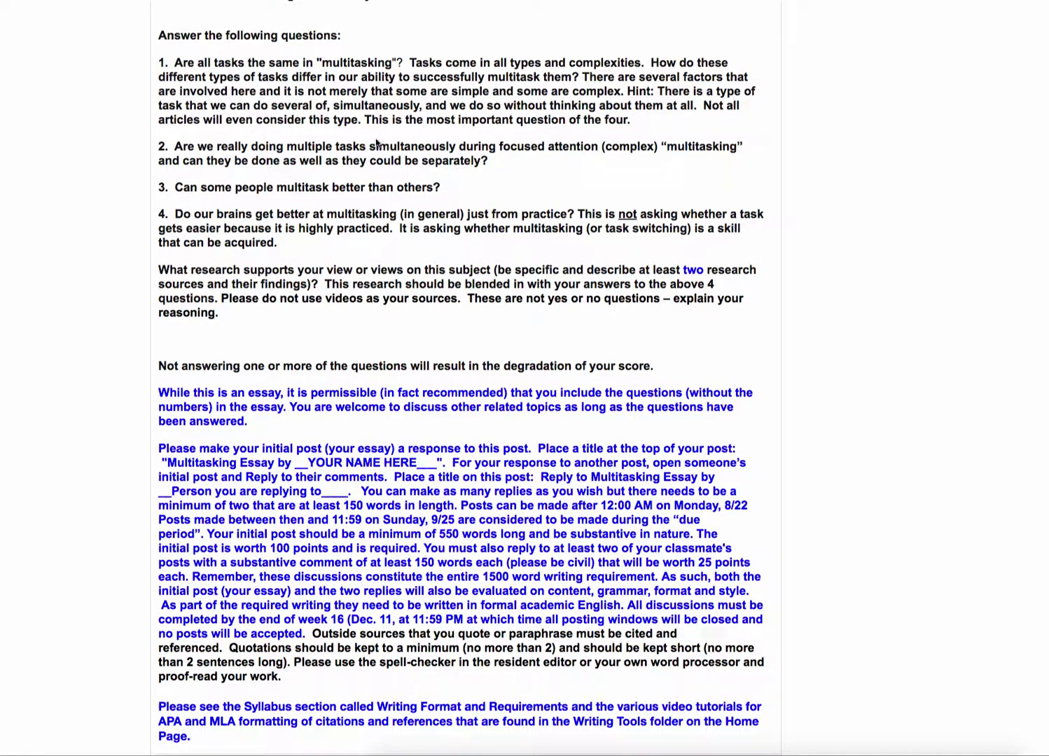
scroll(490, 217, "down", 3)
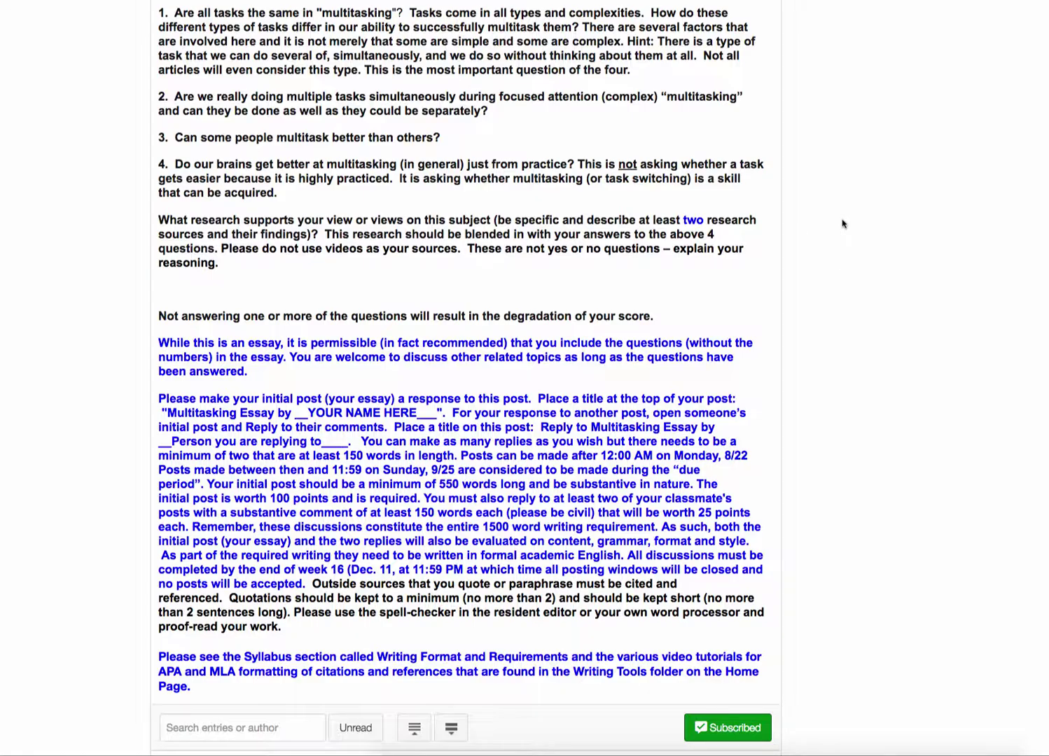
scroll(836, 223, "down", 3)
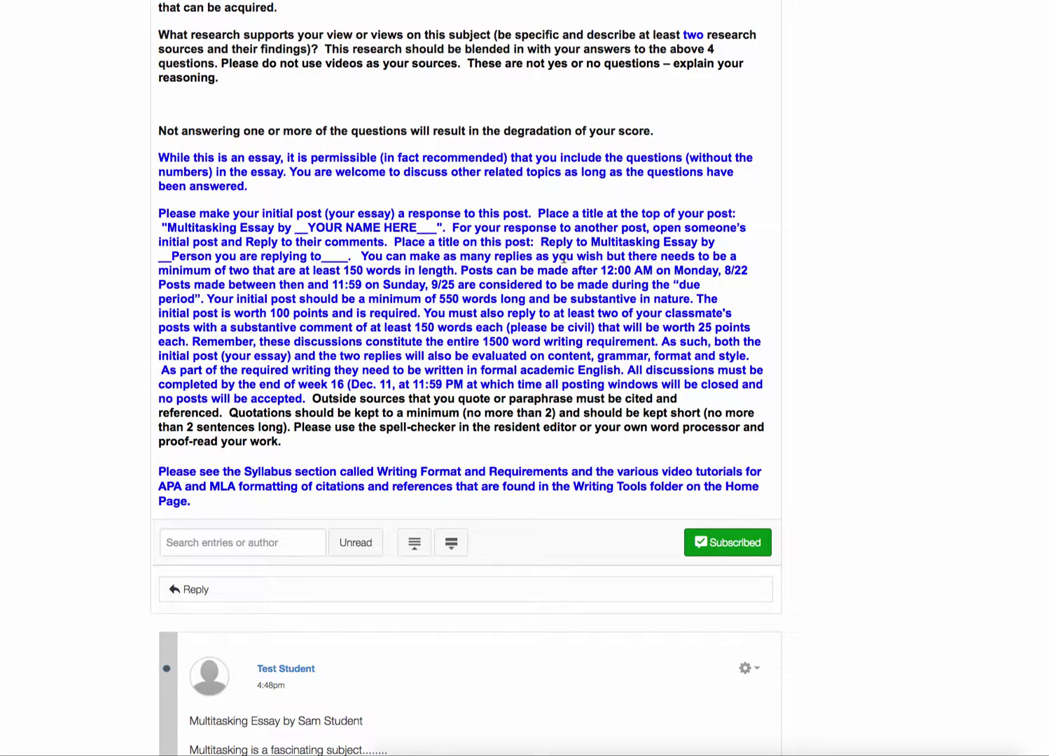
scroll(566, 259, "down", 1)
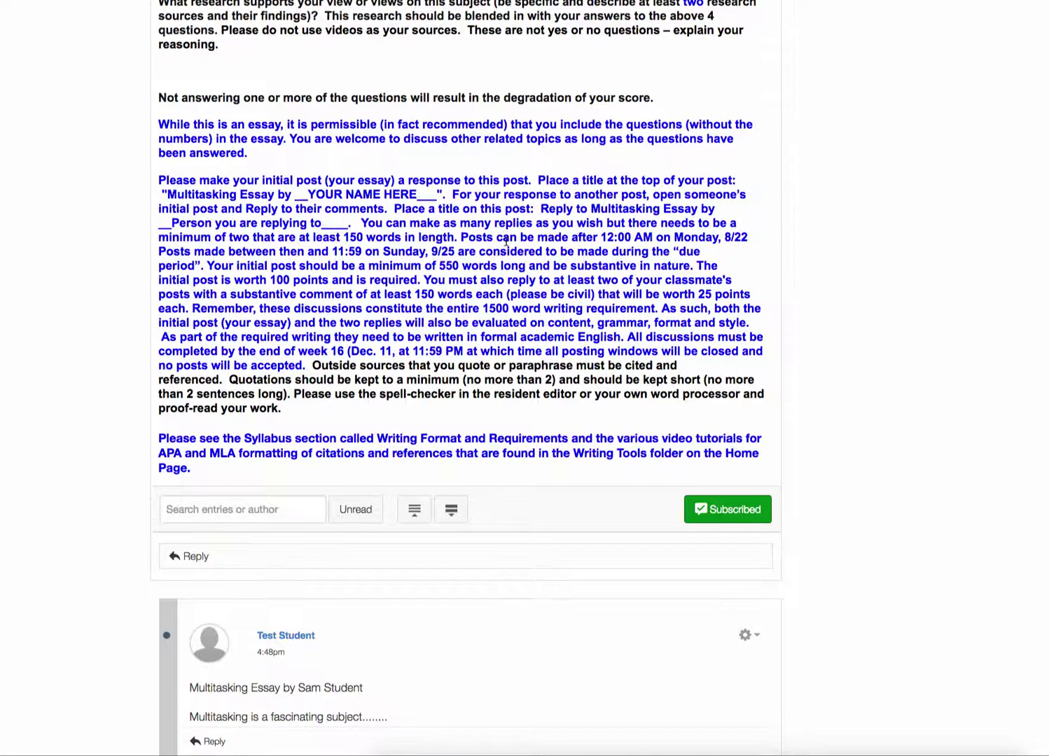
scroll(507, 242, "down", 1)
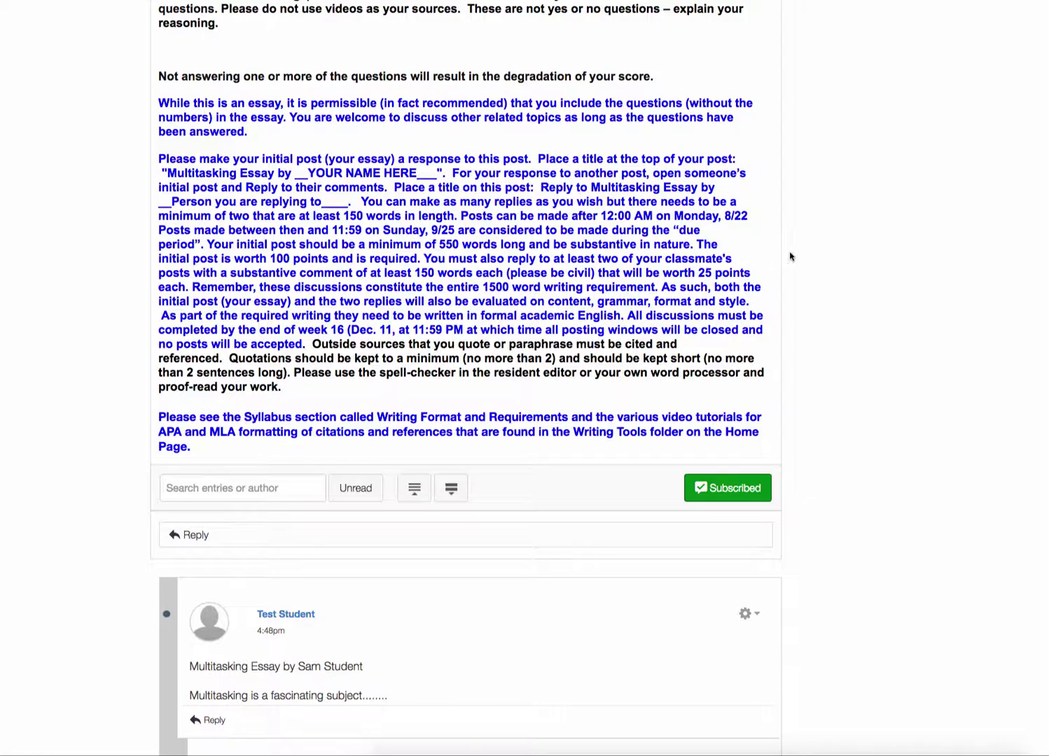
scroll(867, 239, "down", 1)
scroll(868, 238, "down", 2)
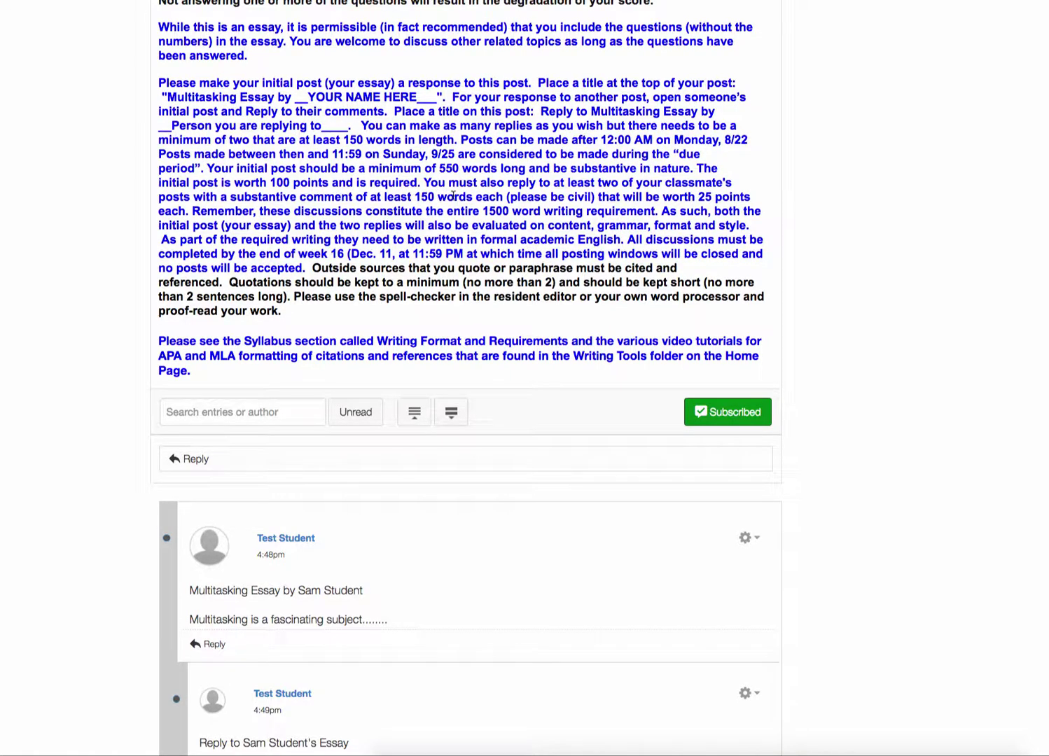
scroll(372, 183, "down", 3)
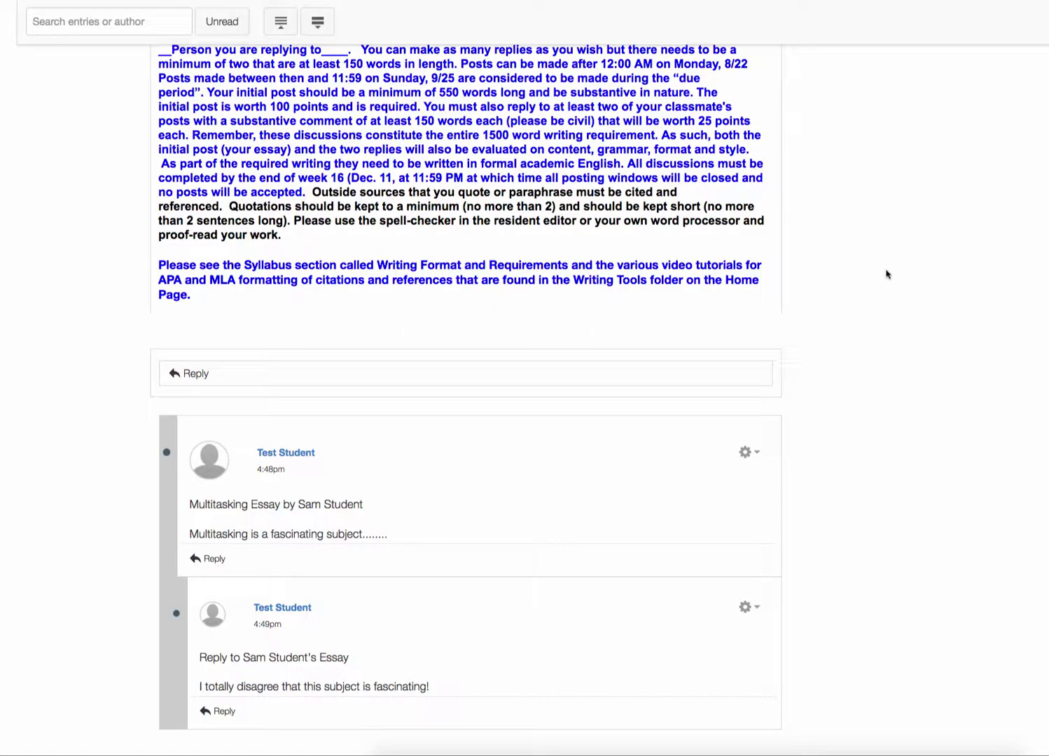
scroll(853, 301, "up", 3)
scroll(558, 244, "up", 1)
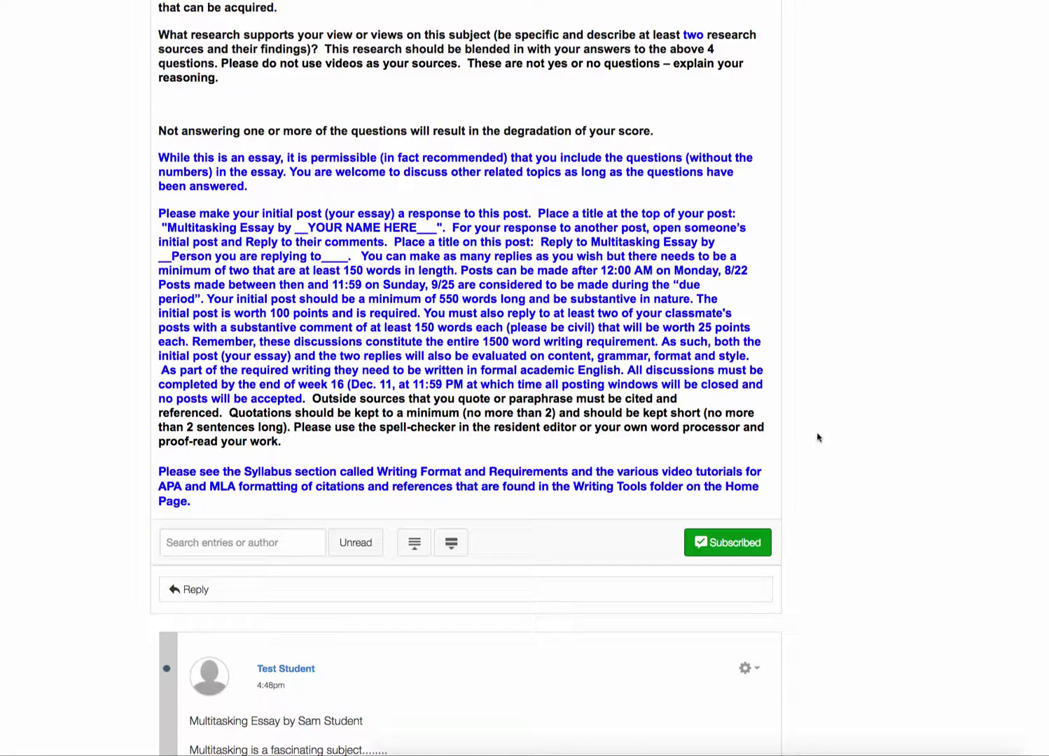
Read the discussion prompt, linked videos and the four questions
scroll(818, 409, "down", 2)
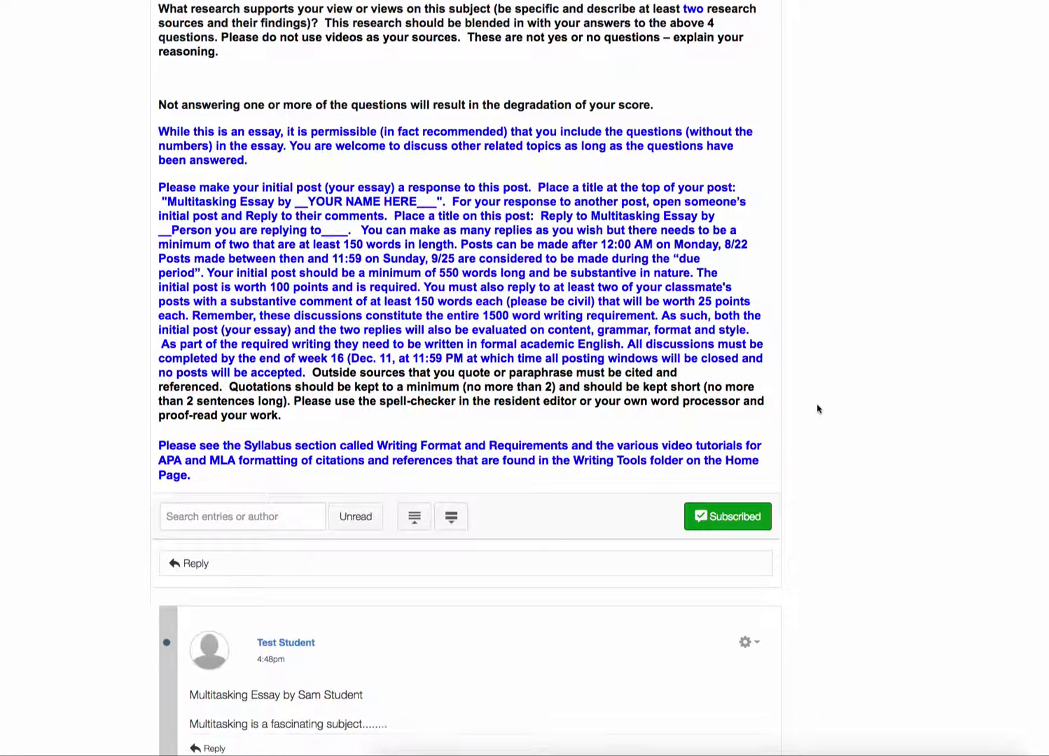
scroll(861, 429, "up", 15)
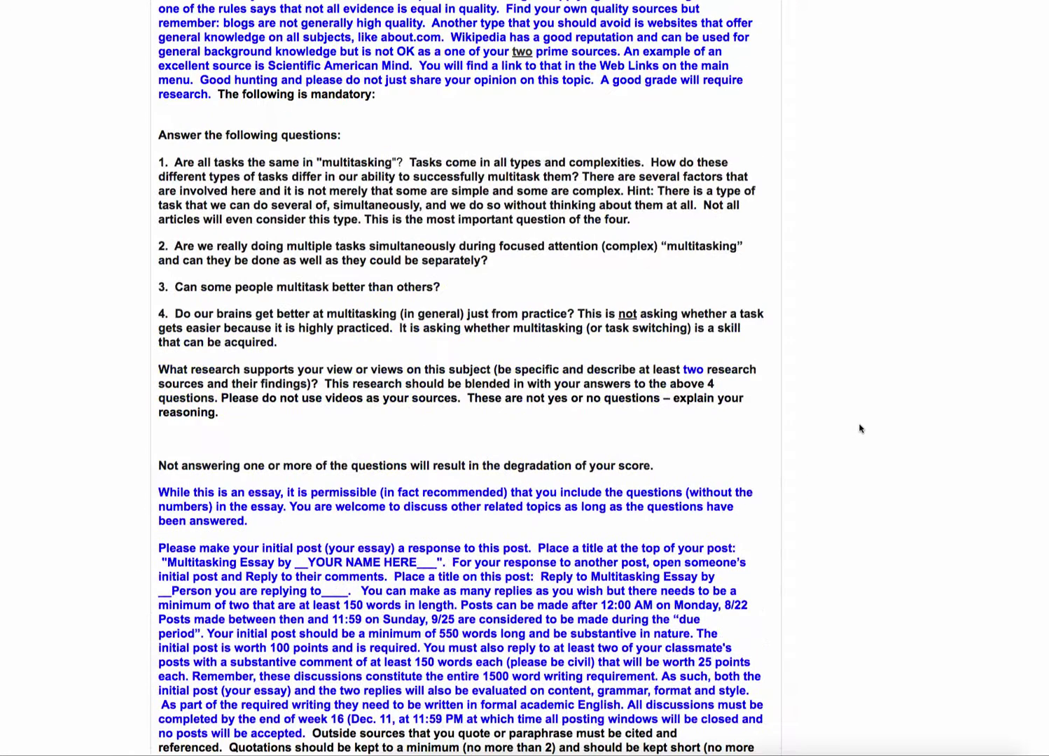
scroll(861, 429, "up", 4)
scroll(569, 456, "down", 2)
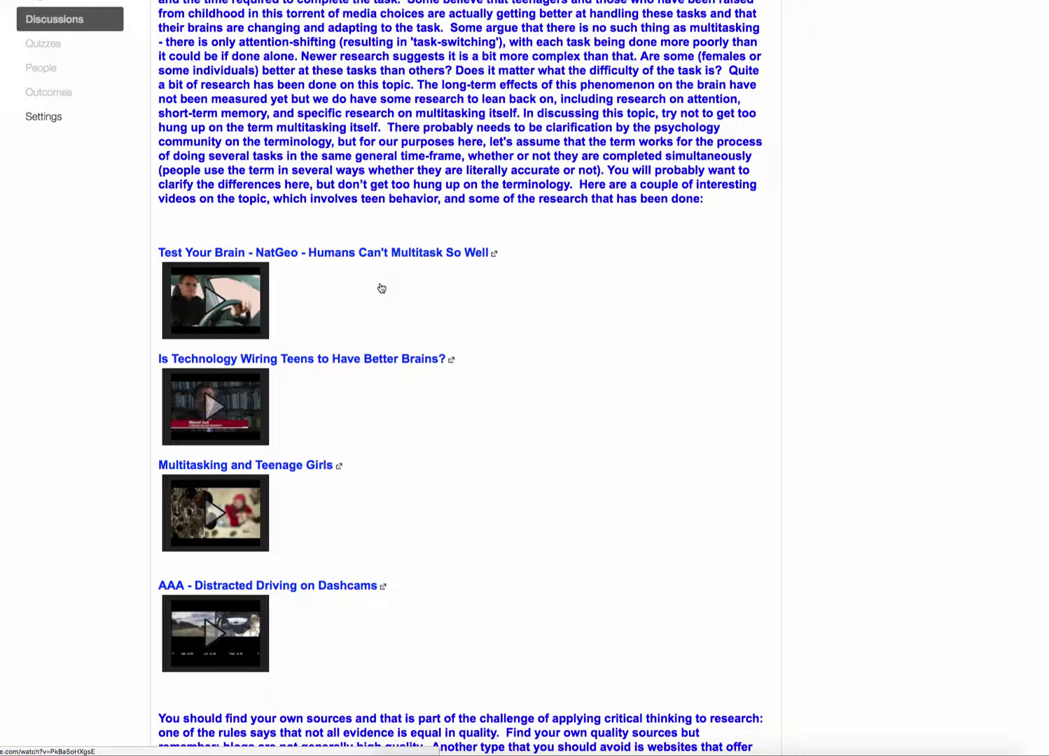
scroll(381, 288, "down", 1)
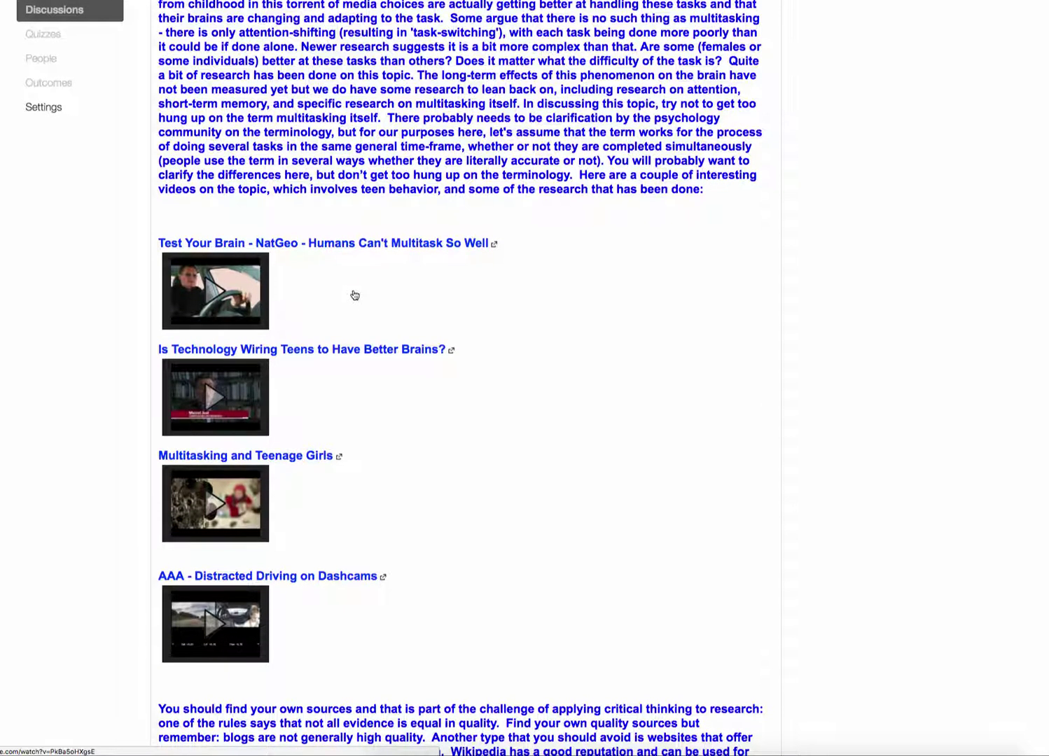
scroll(381, 290, "down", 1)
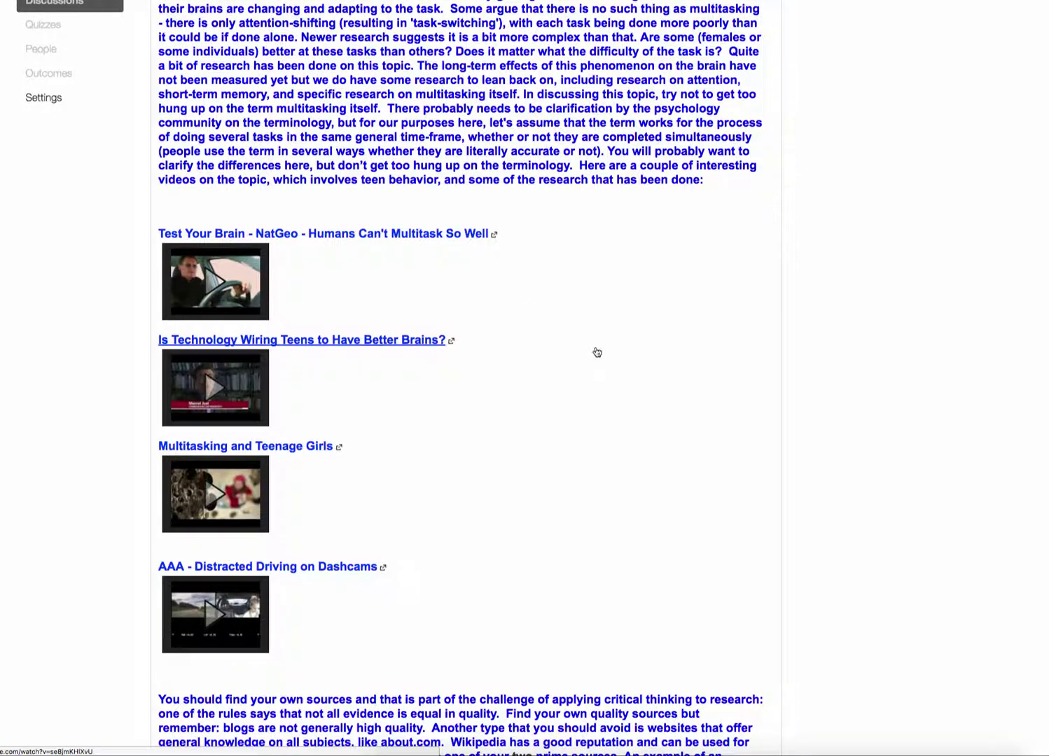
scroll(596, 353, "down", 1)
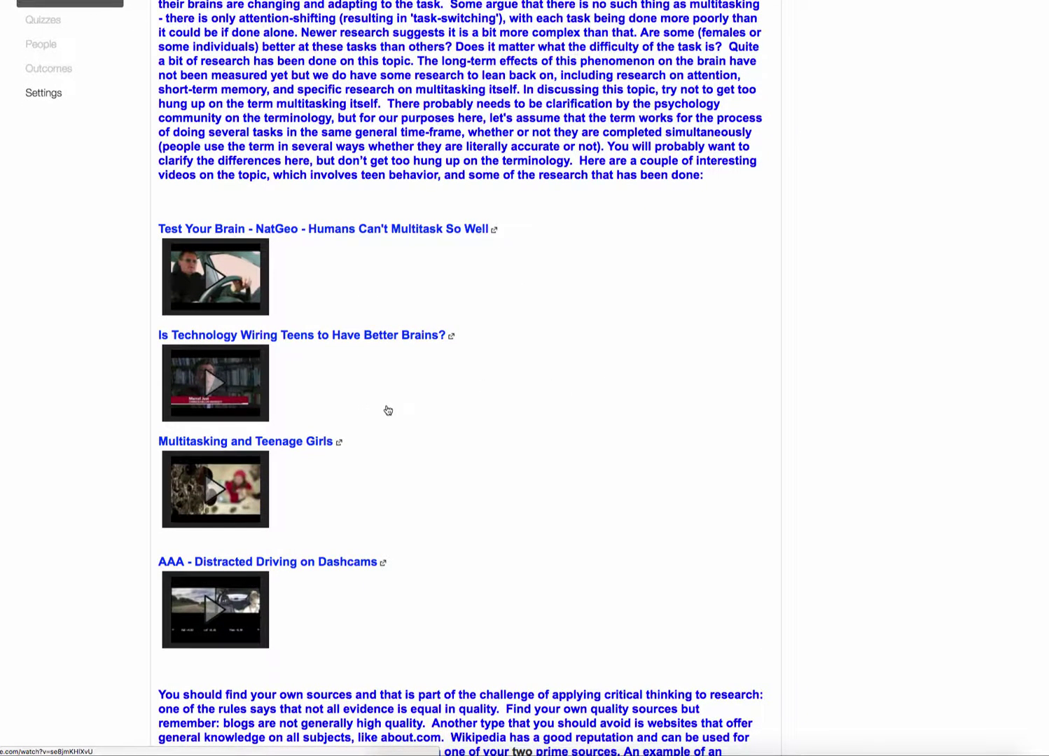
scroll(427, 375, "down", 1)
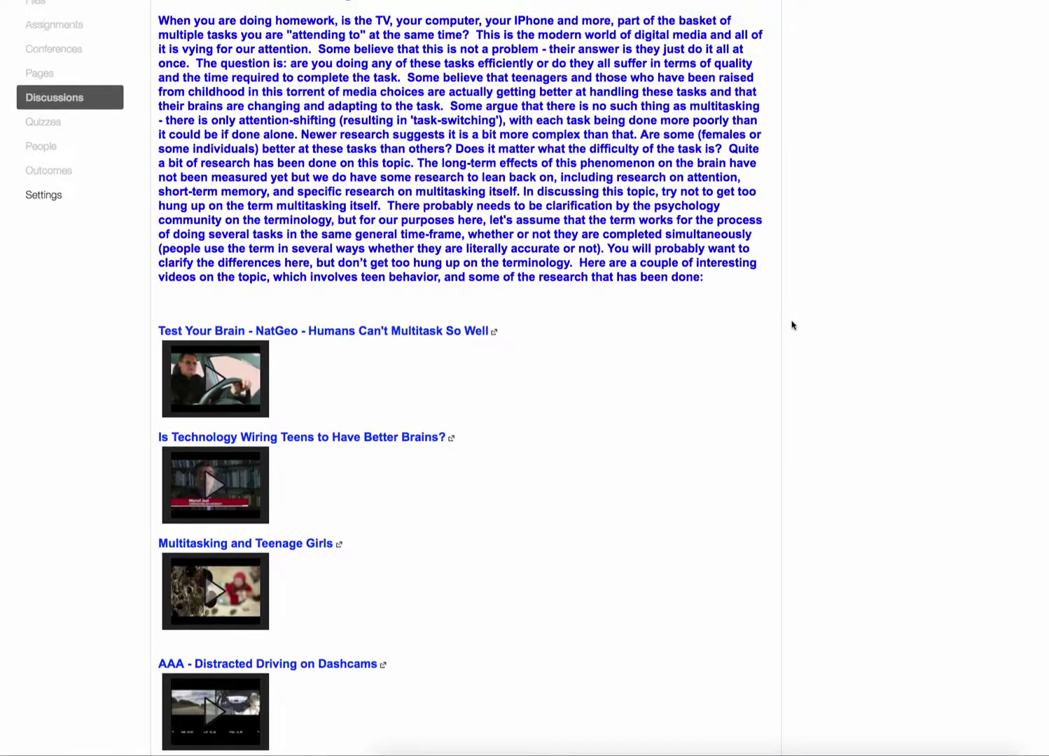
scroll(792, 325, "down", 6)
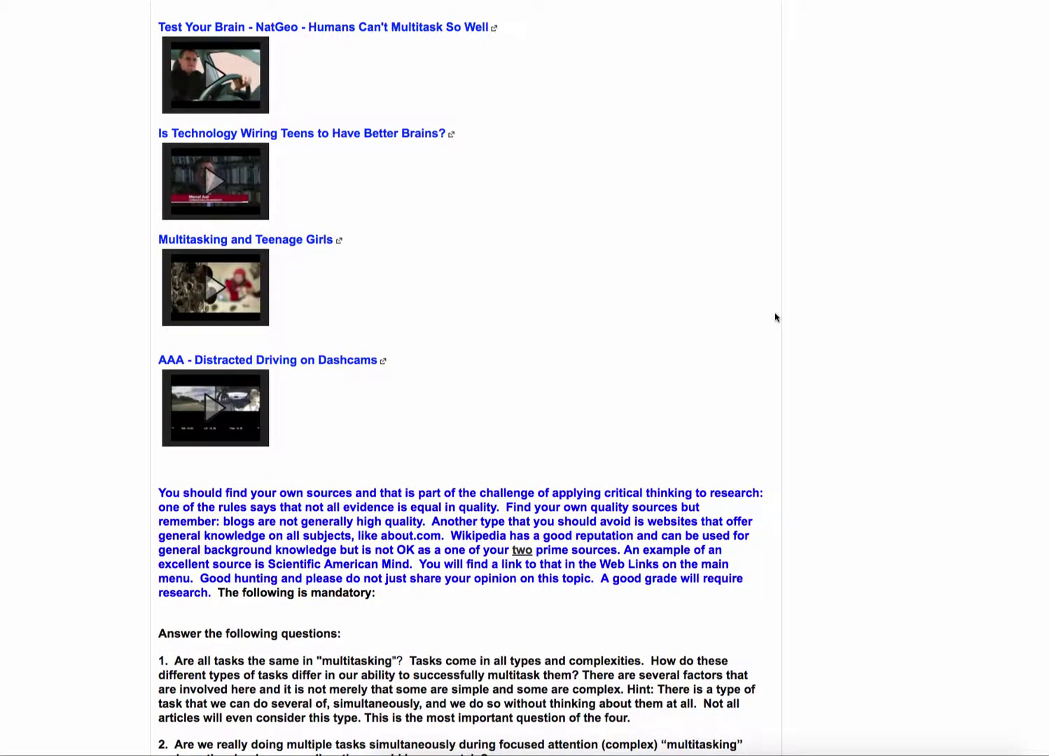
scroll(574, 258, "down", 2)
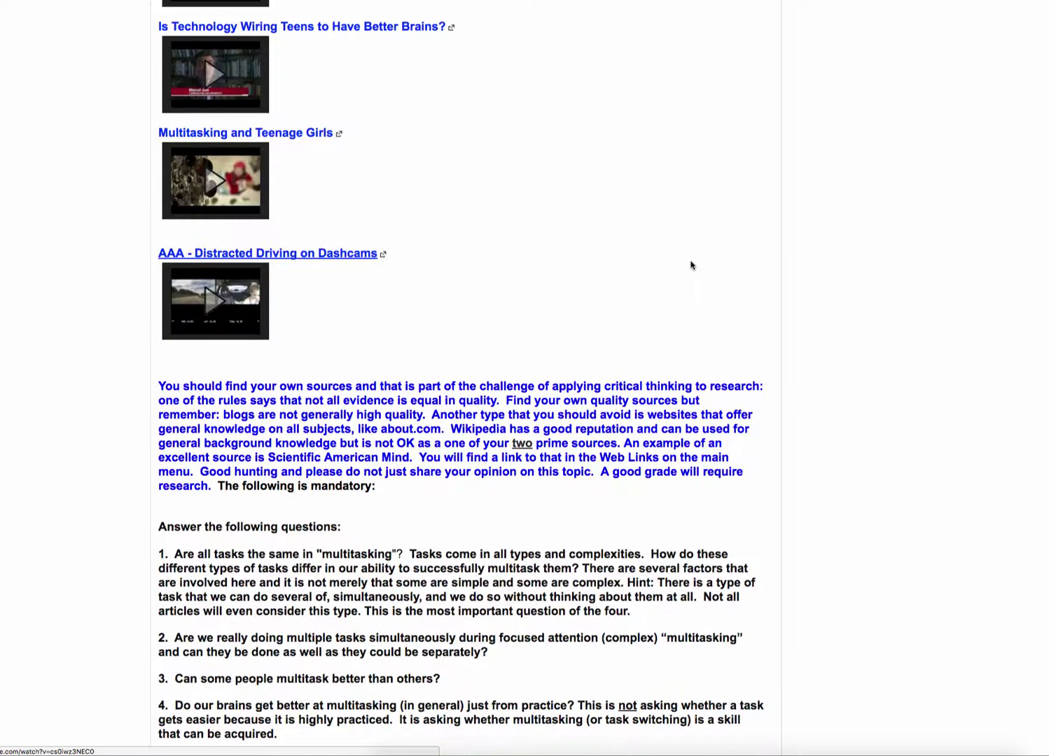
scroll(694, 266, "up", 3)
scroll(744, 280, "up", 1)
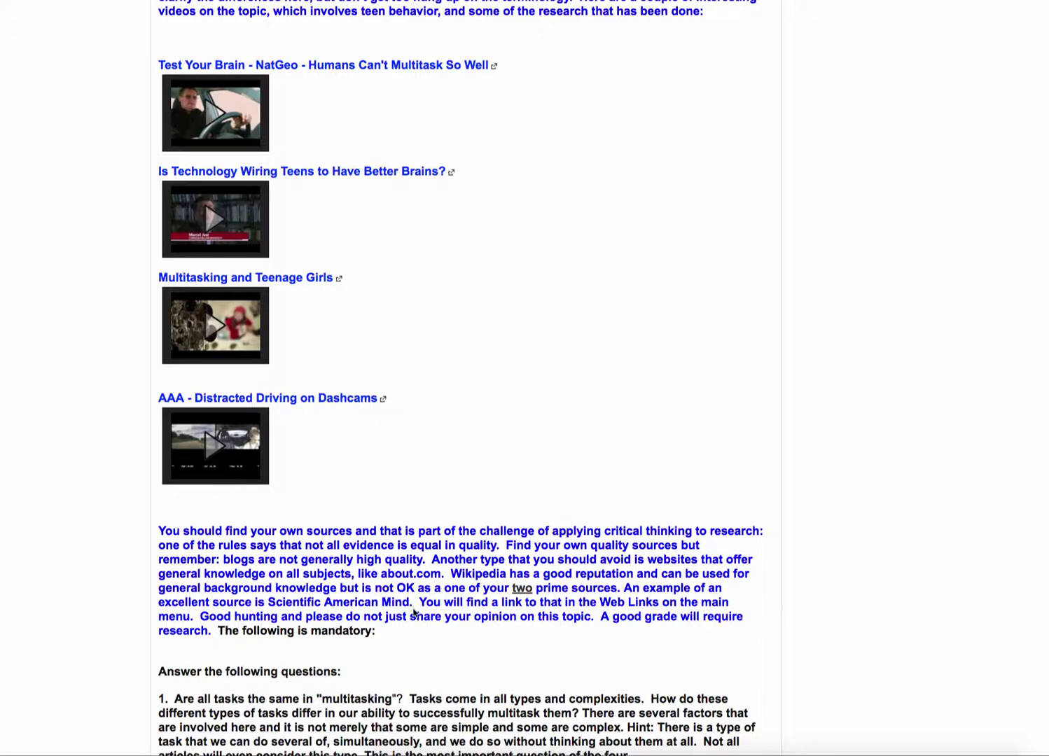
Continue down to the essay posting requirements and the Reply bar
scroll(607, 359, "down", 10)
scroll(841, 331, "up", 2)
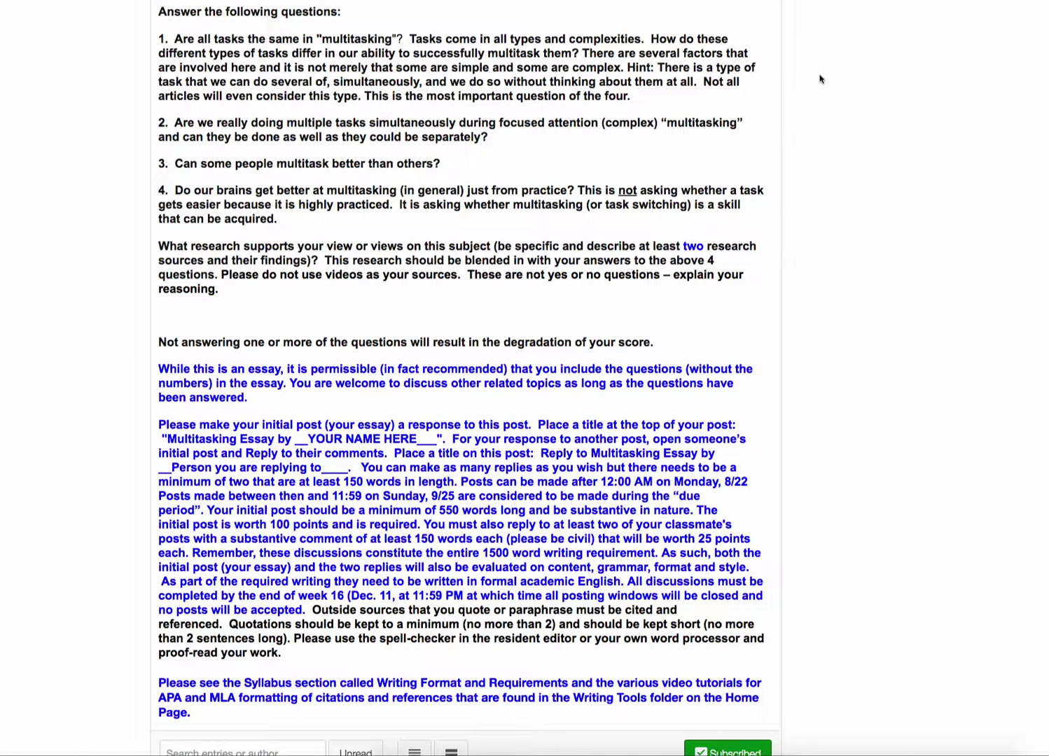
scroll(819, 109, "down", 1)
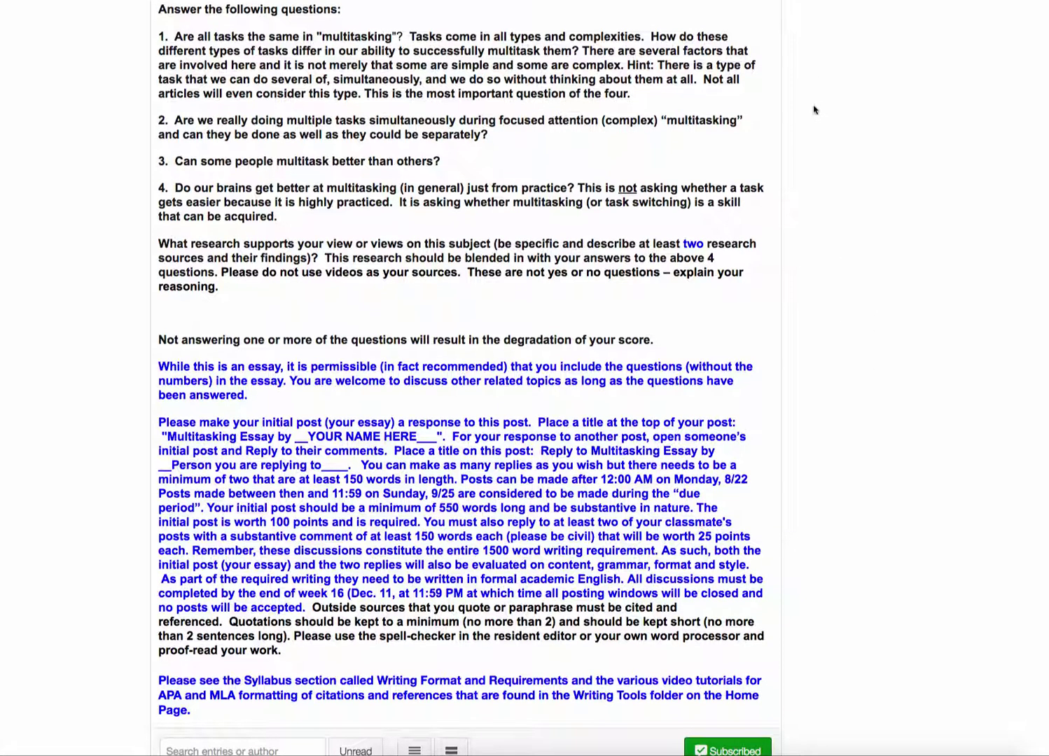
scroll(816, 112, "up", 3)
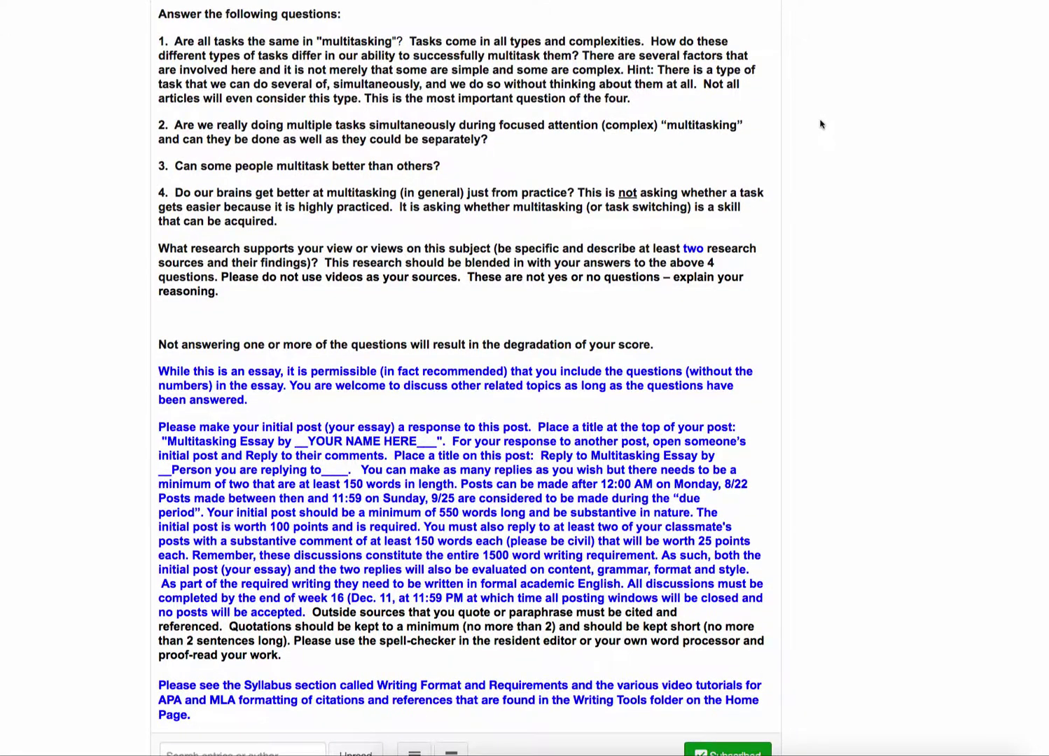
scroll(830, 154, "up", 10)
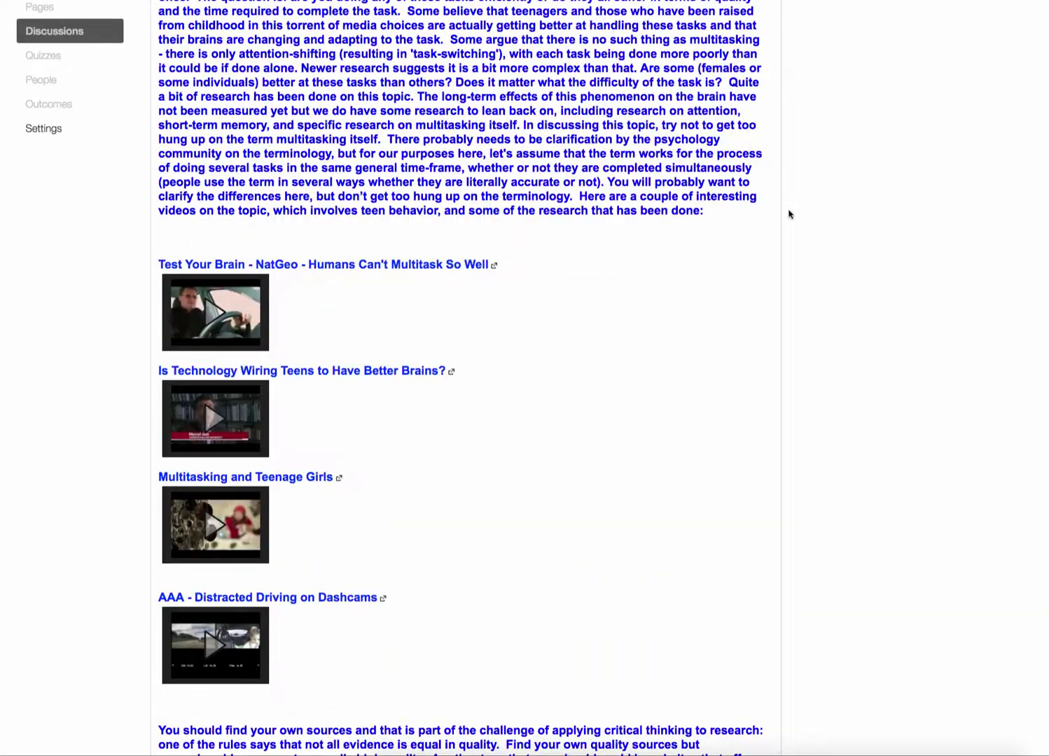
scroll(792, 229, "up", 3)
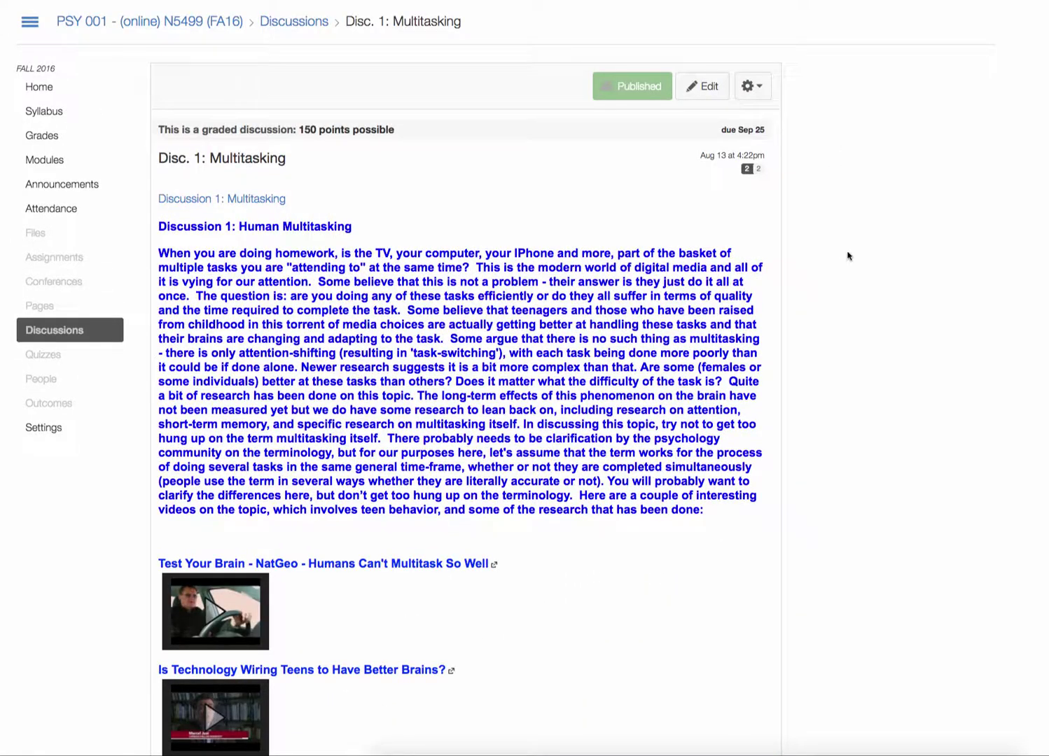
scroll(880, 259, "down", 1)
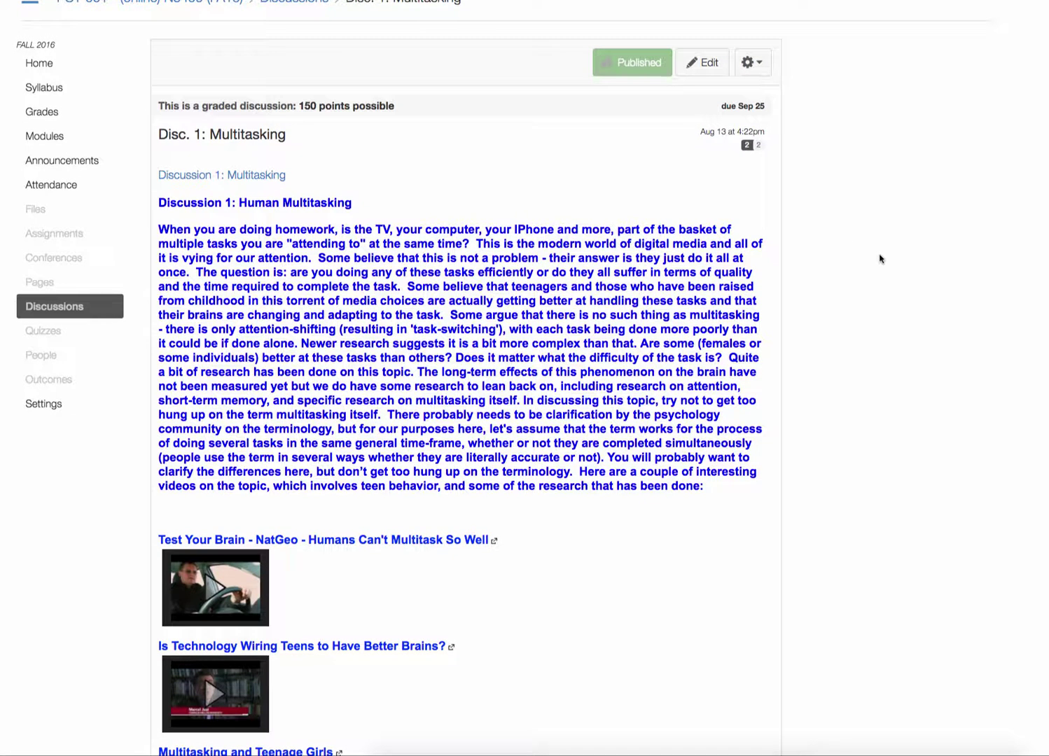
scroll(881, 259, "down", 1)
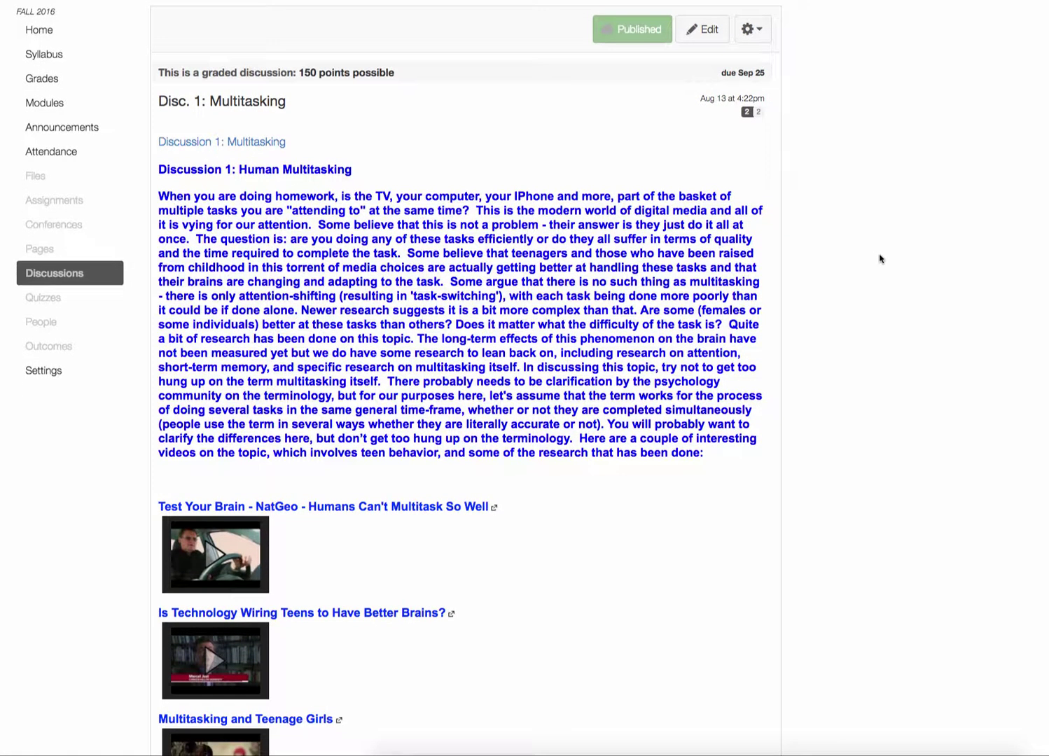
scroll(881, 259, "down", 5)
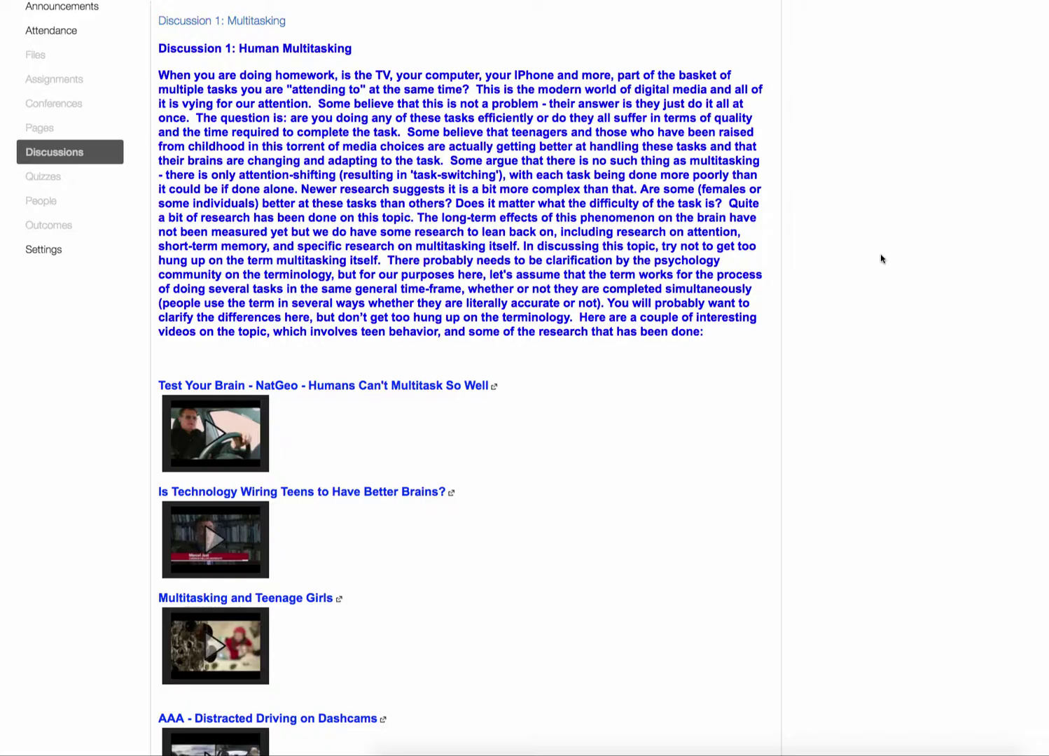
scroll(882, 258, "down", 1)
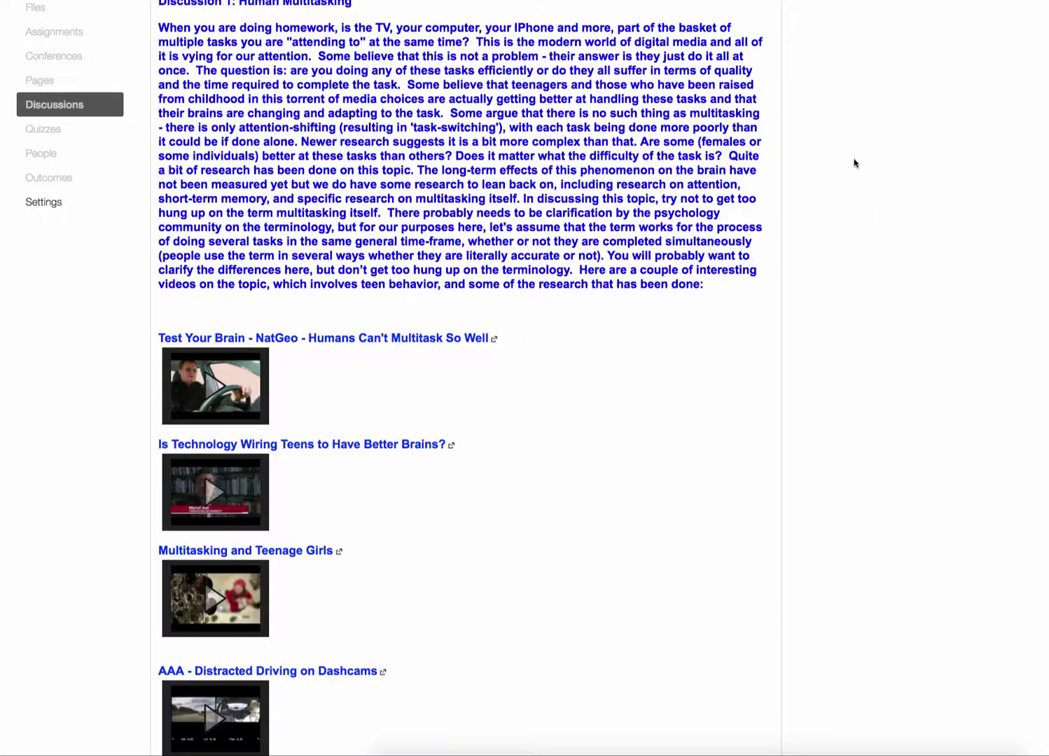
scroll(855, 164, "down", 1)
scroll(854, 164, "up", 3)
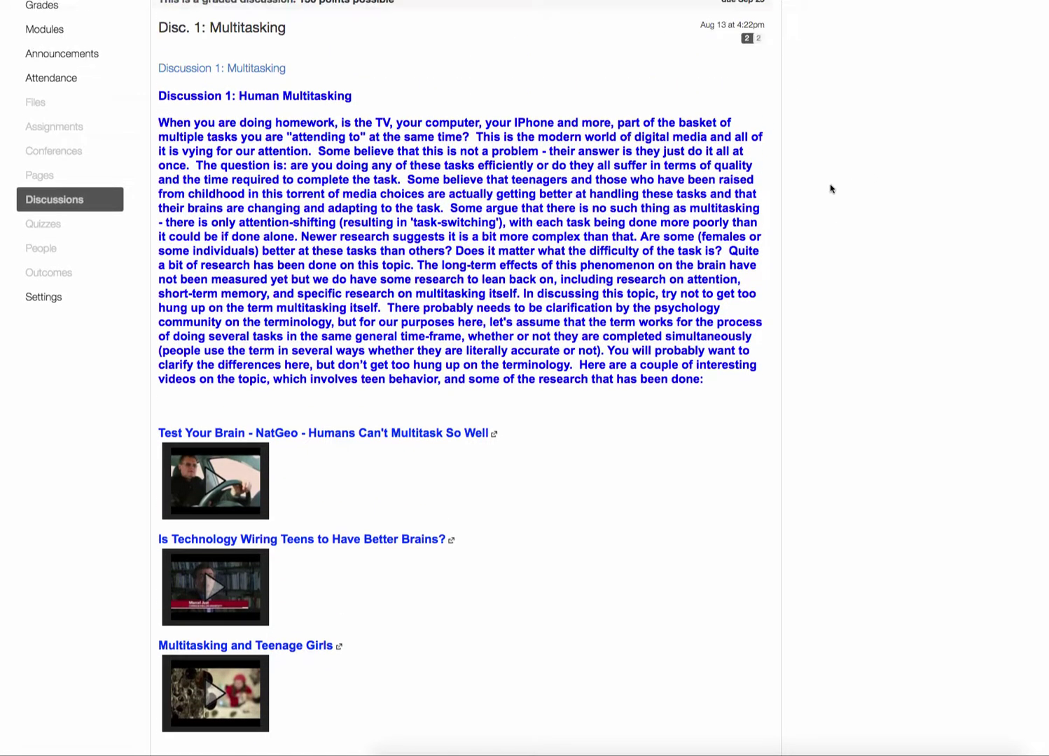
scroll(814, 196, "down", 5)
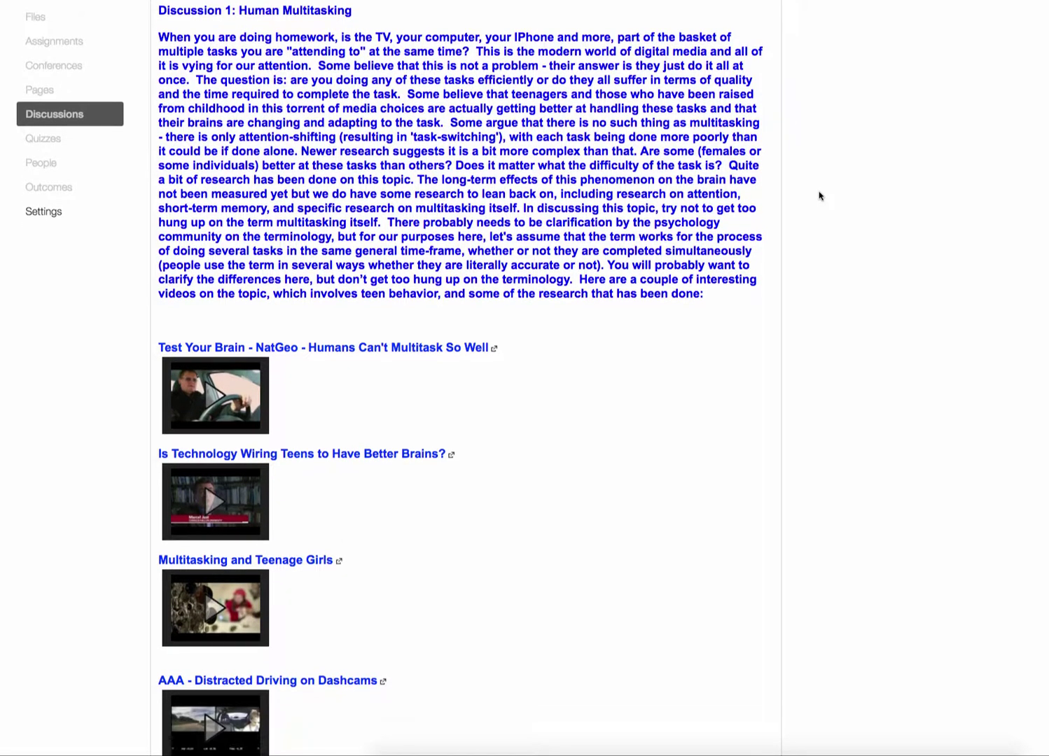
scroll(818, 193, "down", 20)
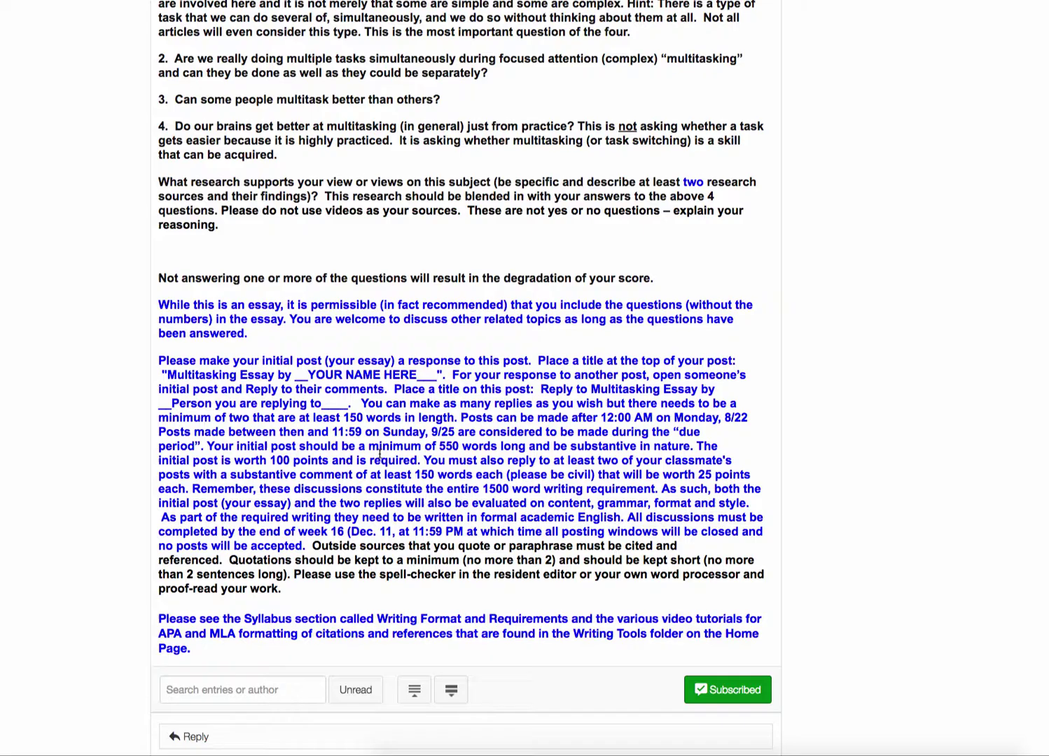
Scroll past the Subscribed bar to the student's essay post and the threaded reply disagreeing with it
scroll(605, 303, "down", 3)
scroll(606, 303, "down", 3)
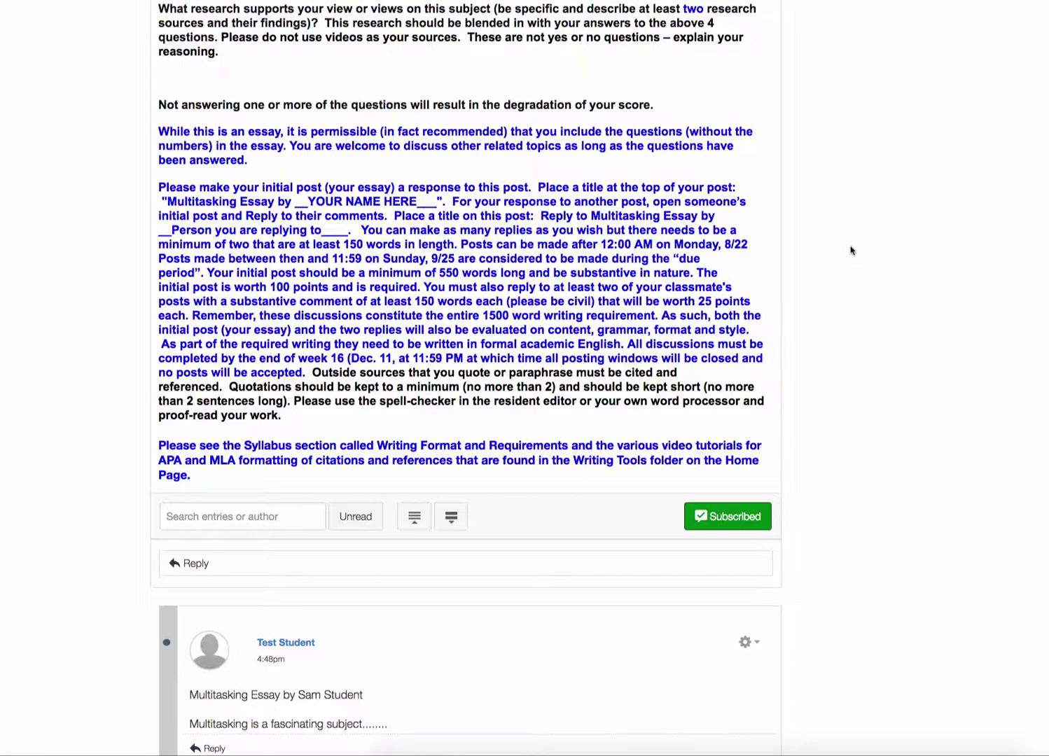
scroll(844, 243, "down", 1)
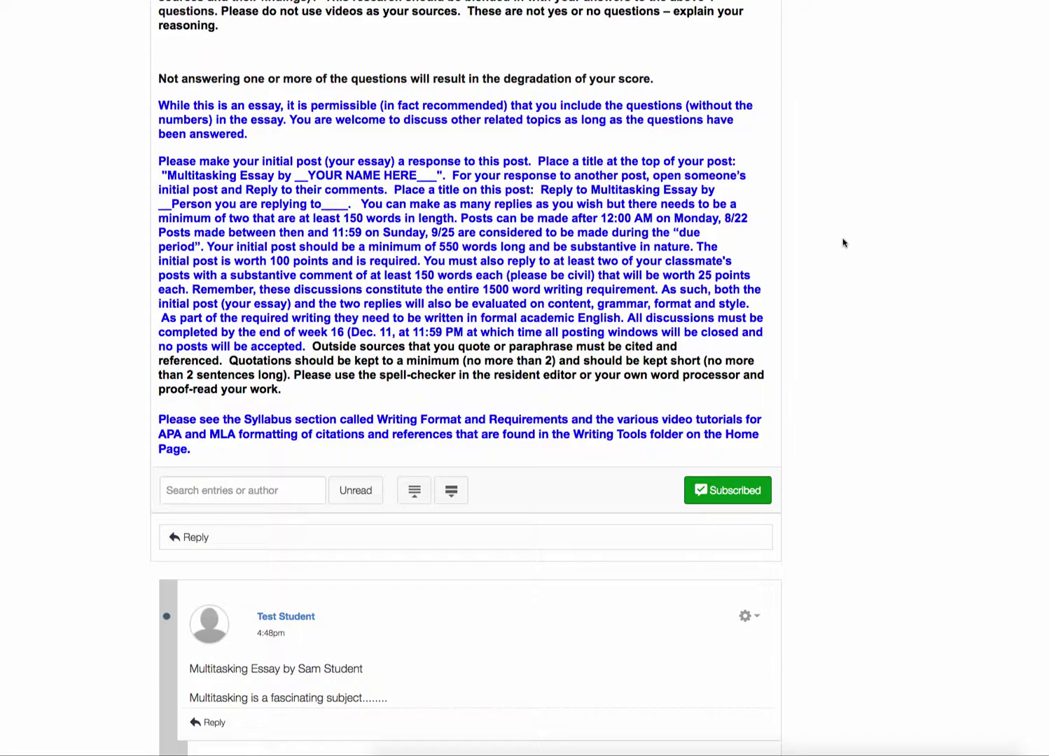
scroll(843, 242, "down", 2)
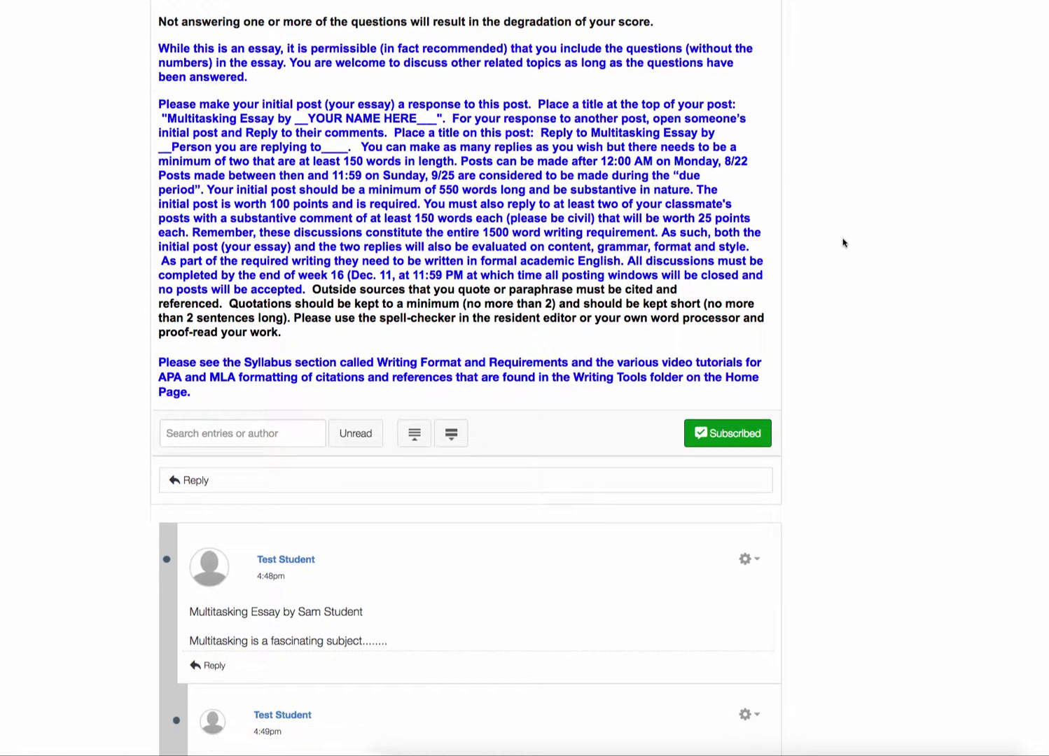
scroll(843, 243, "down", 1)
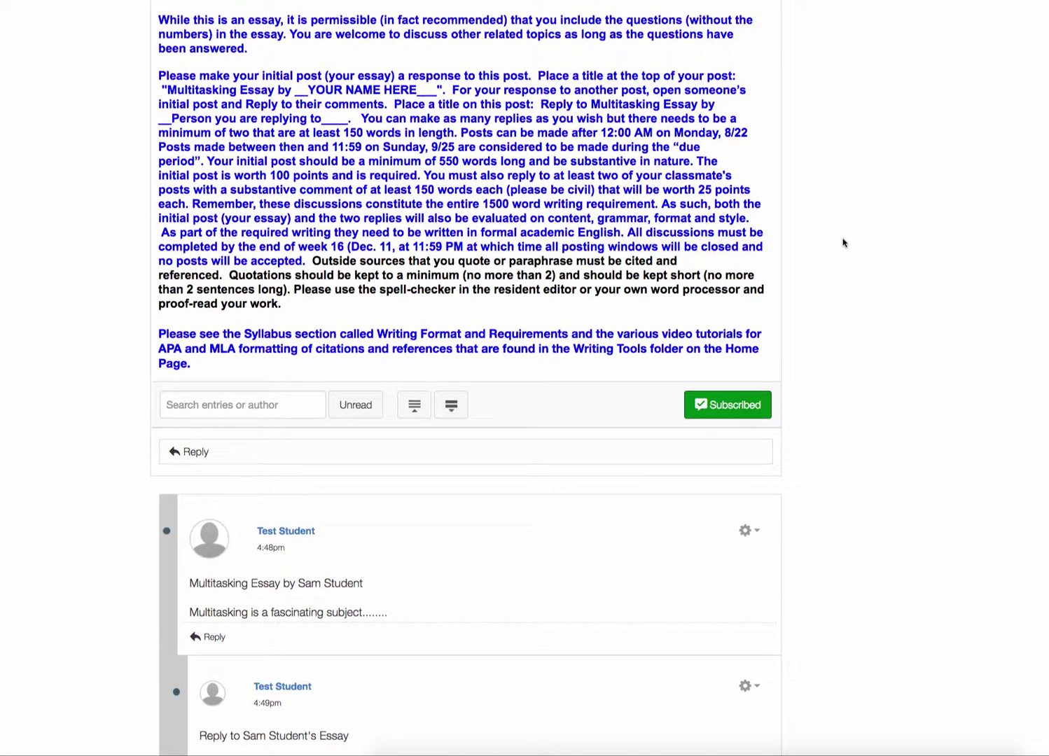
scroll(843, 242, "down", 3)
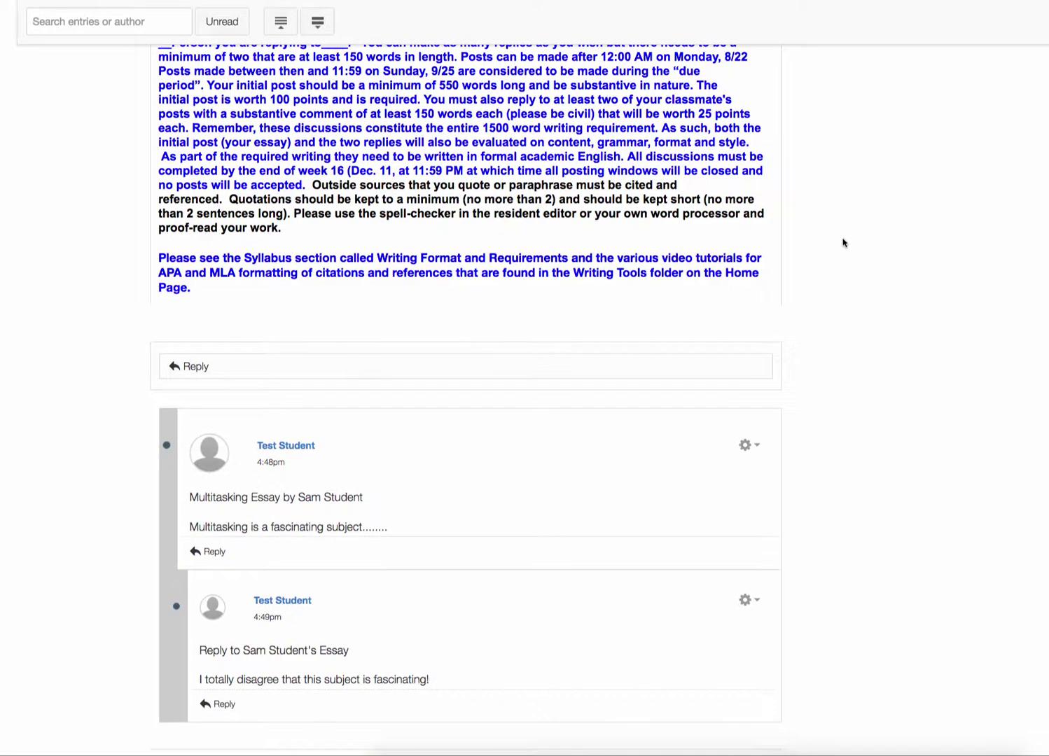
scroll(843, 242, "down", 2)
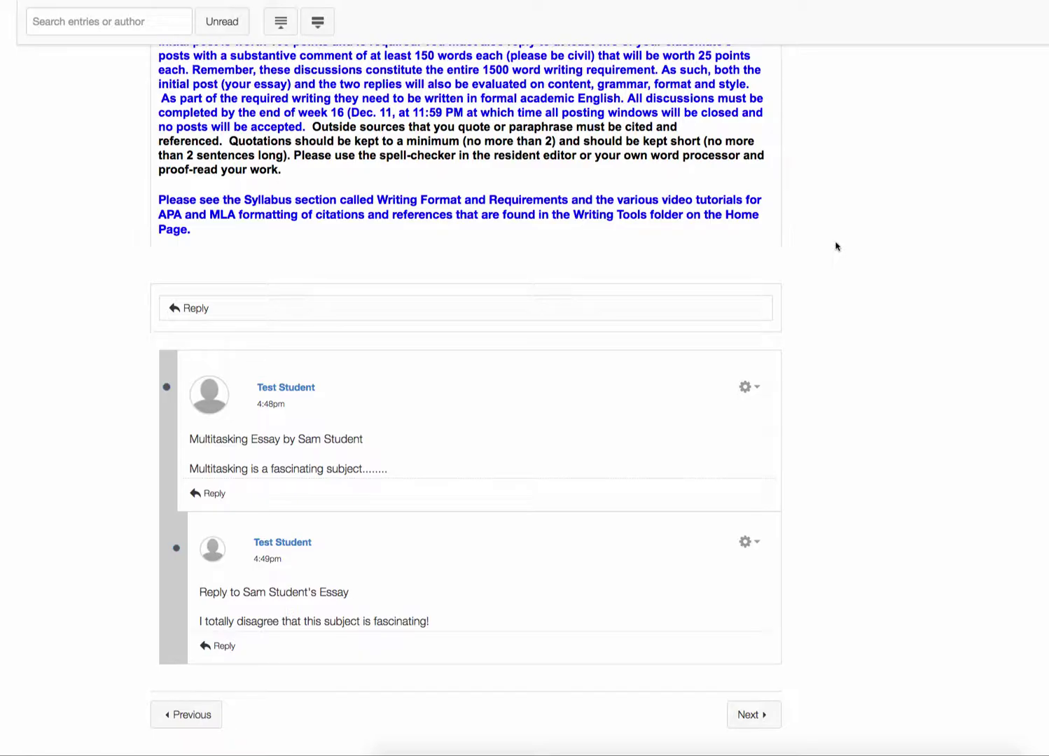
scroll(849, 257, "up", 3)
scroll(851, 259, "down", 3)
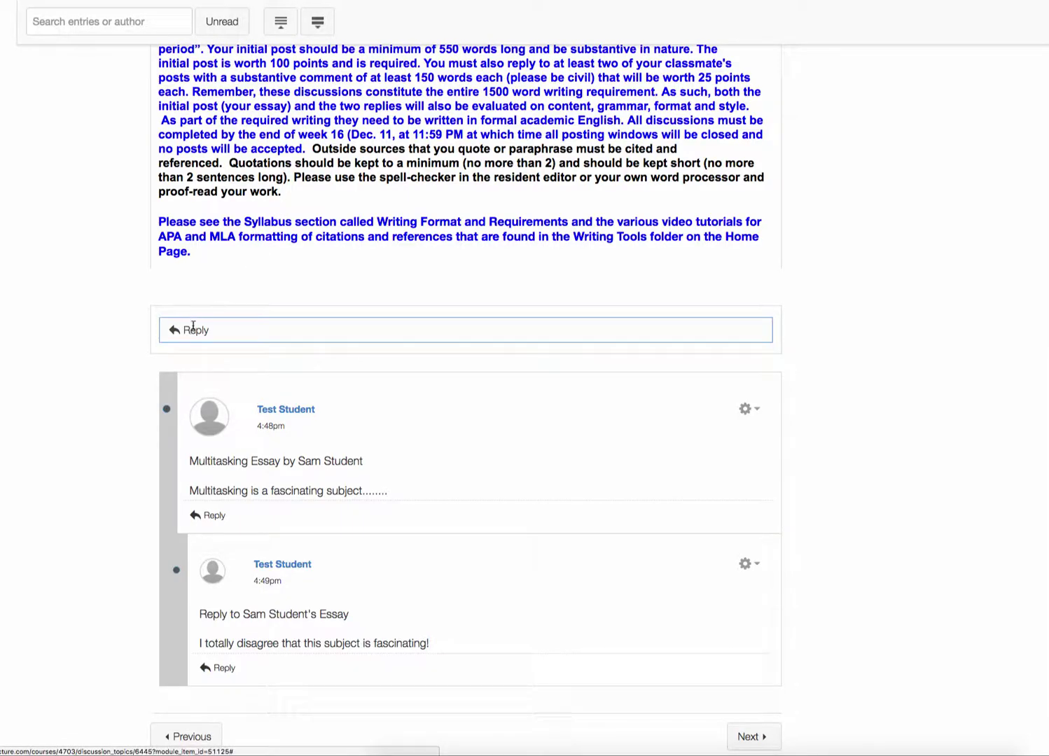
Open a new reply editor on Disc. 1: Multitasking and drag its writing area much taller
left_click(198, 331)
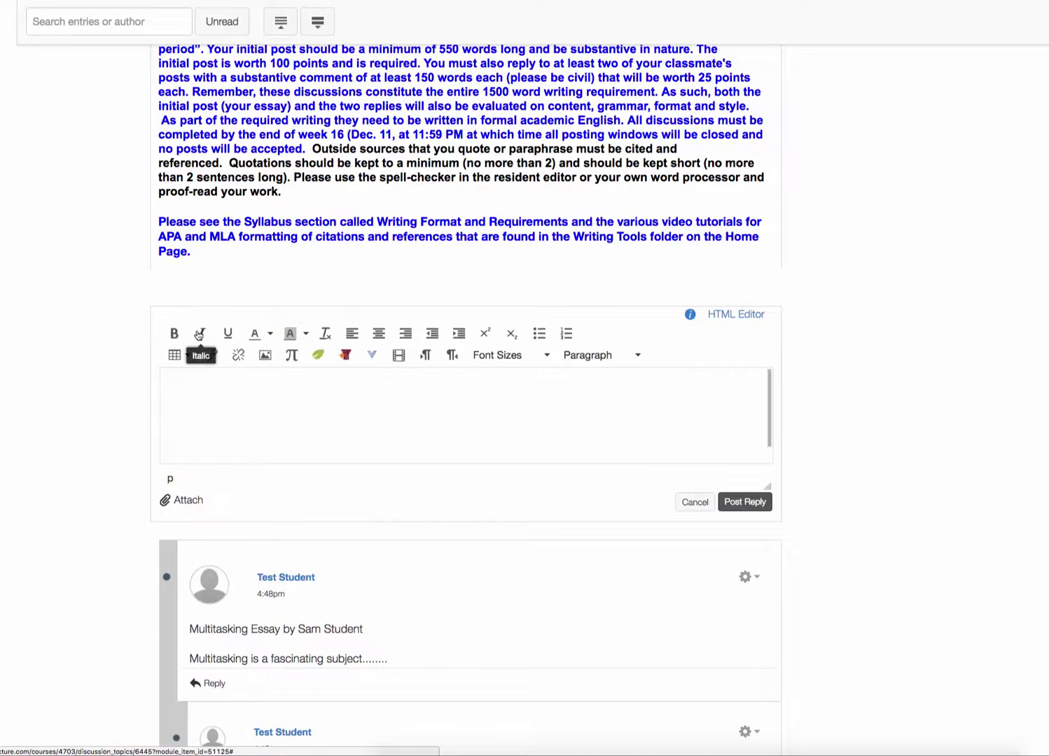
scroll(833, 309, "down", 2)
scroll(855, 307, "down", 5)
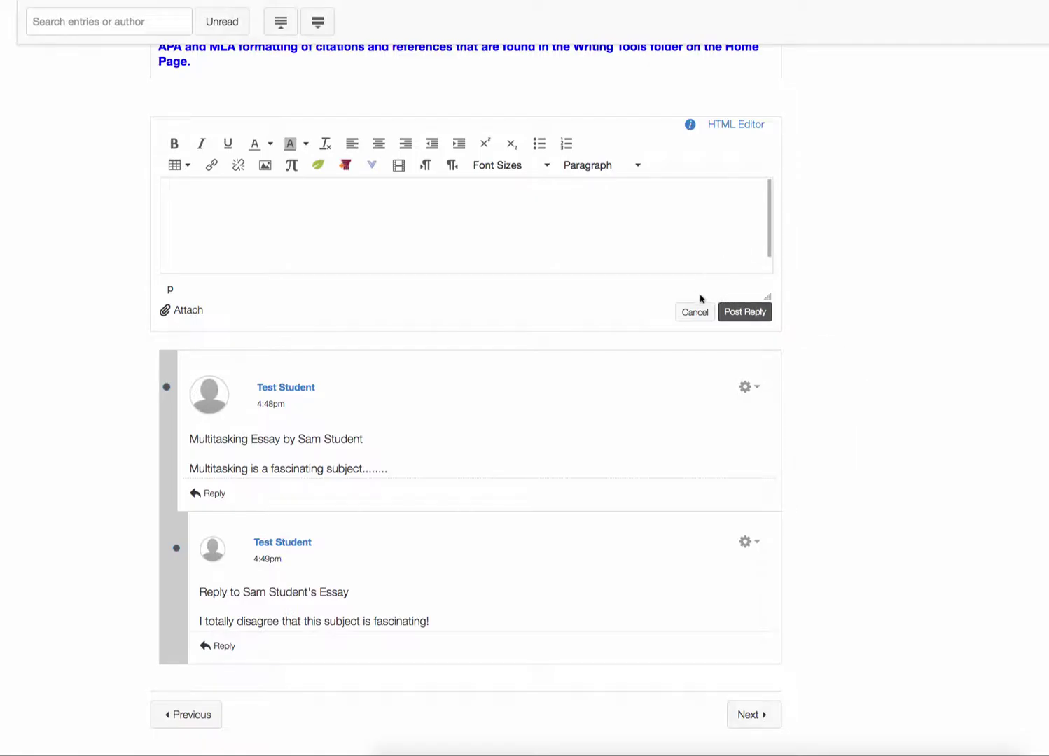
left_click_drag(767, 297, 770, 530)
scroll(909, 418, "down", 2)
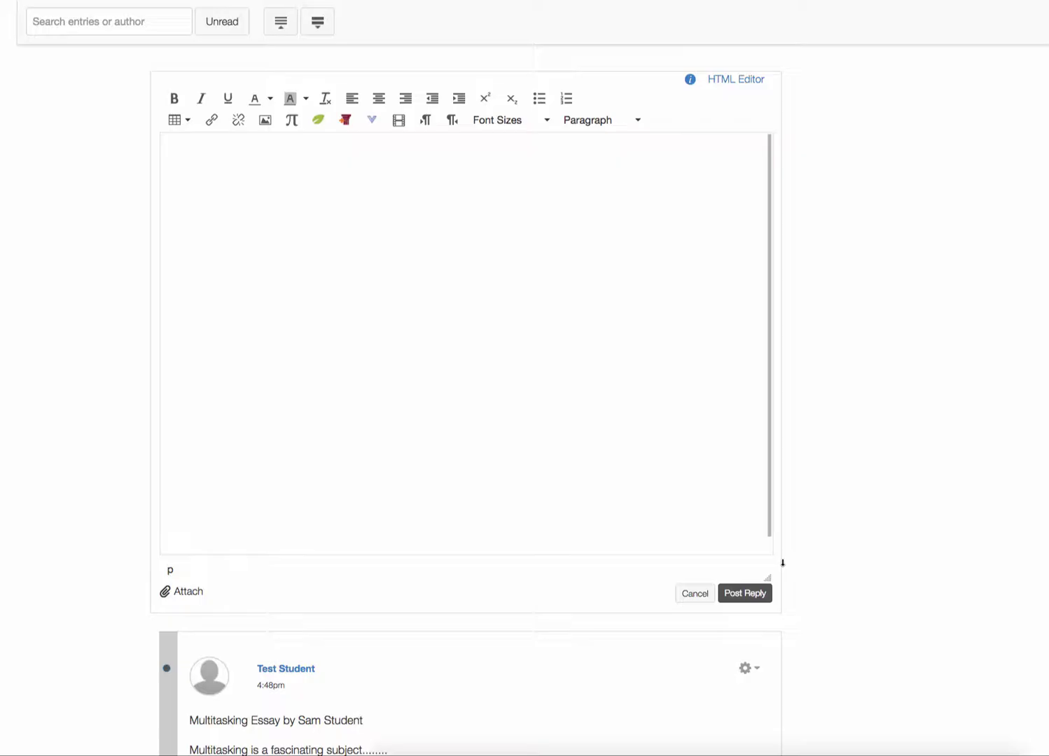
scroll(968, 427, "down", 1)
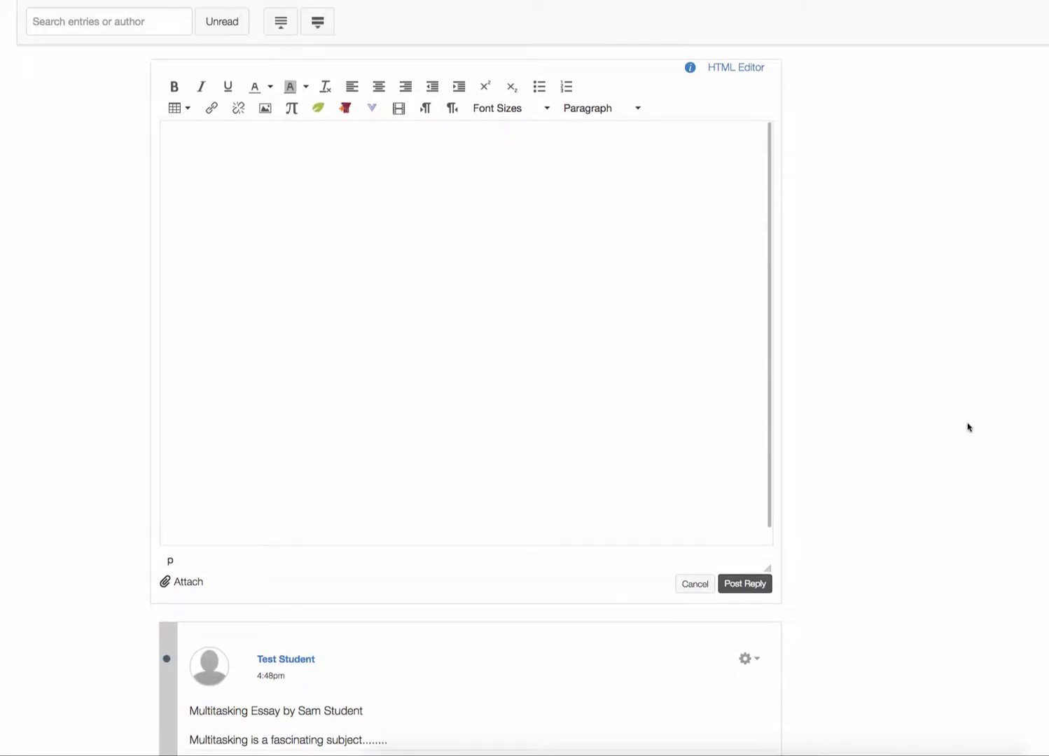
scroll(950, 426, "down", 2)
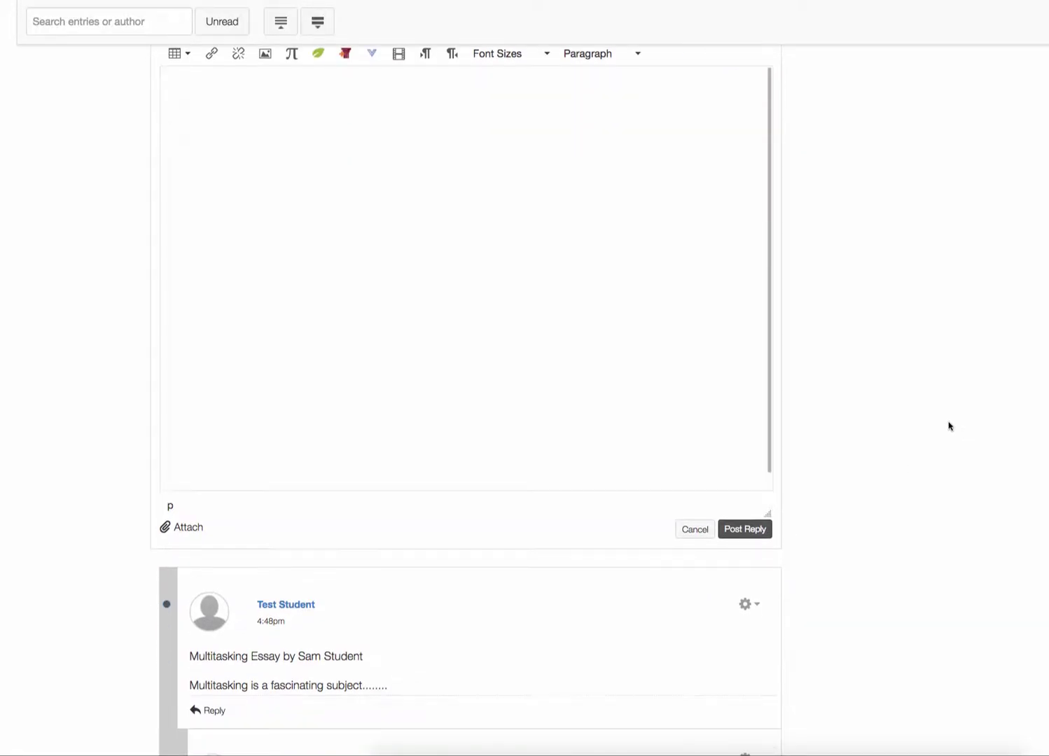
scroll(950, 427, "down", 2)
scroll(948, 428, "up", 3)
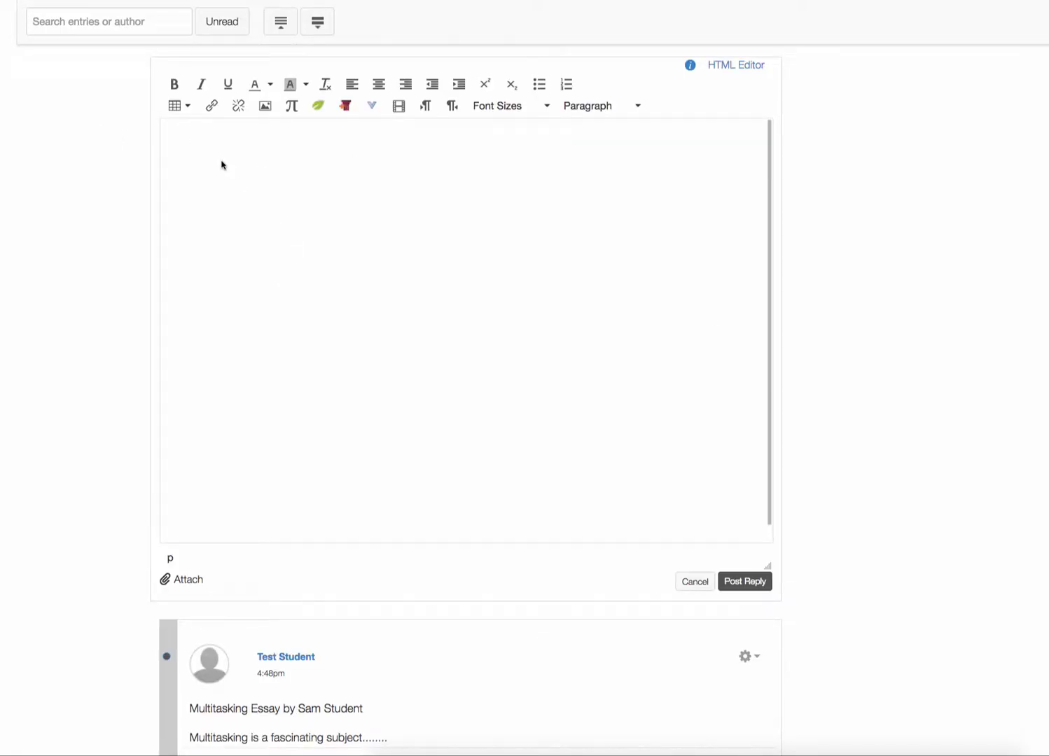
Paste the Multitasking Essay title line, type 'My essay here.' as the body, and submit the reply
left_click(199, 132)
type("Multitasking Essay by Harvey Student")
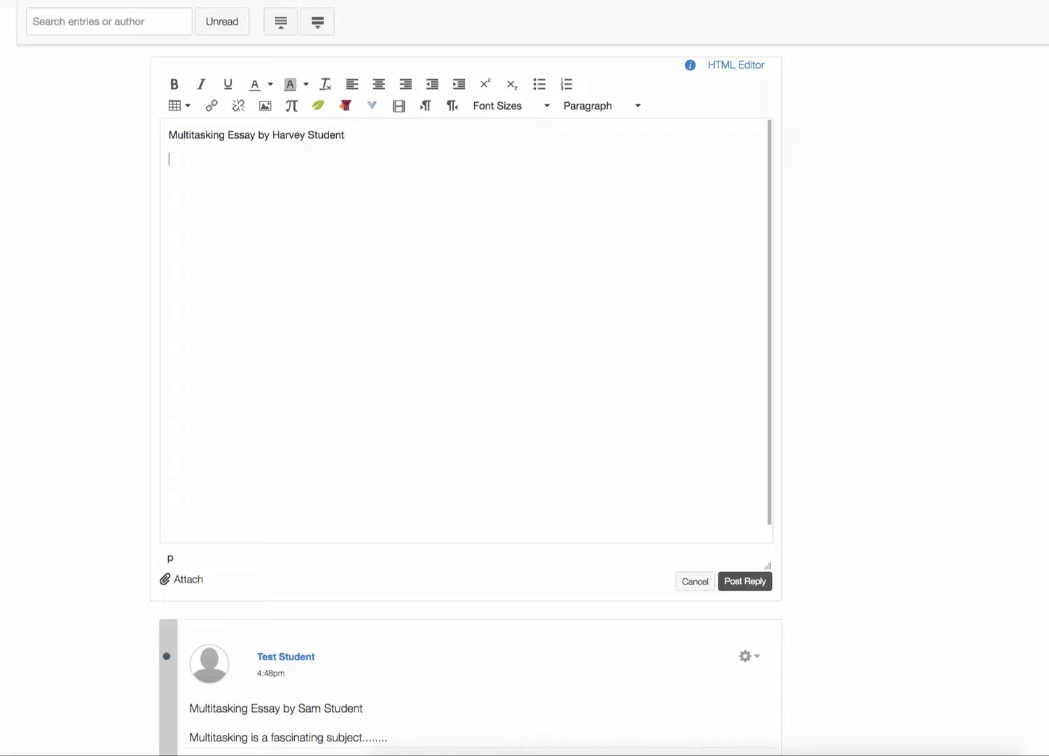
type("My essay here.")
scroll(480, 323, "down", 1)
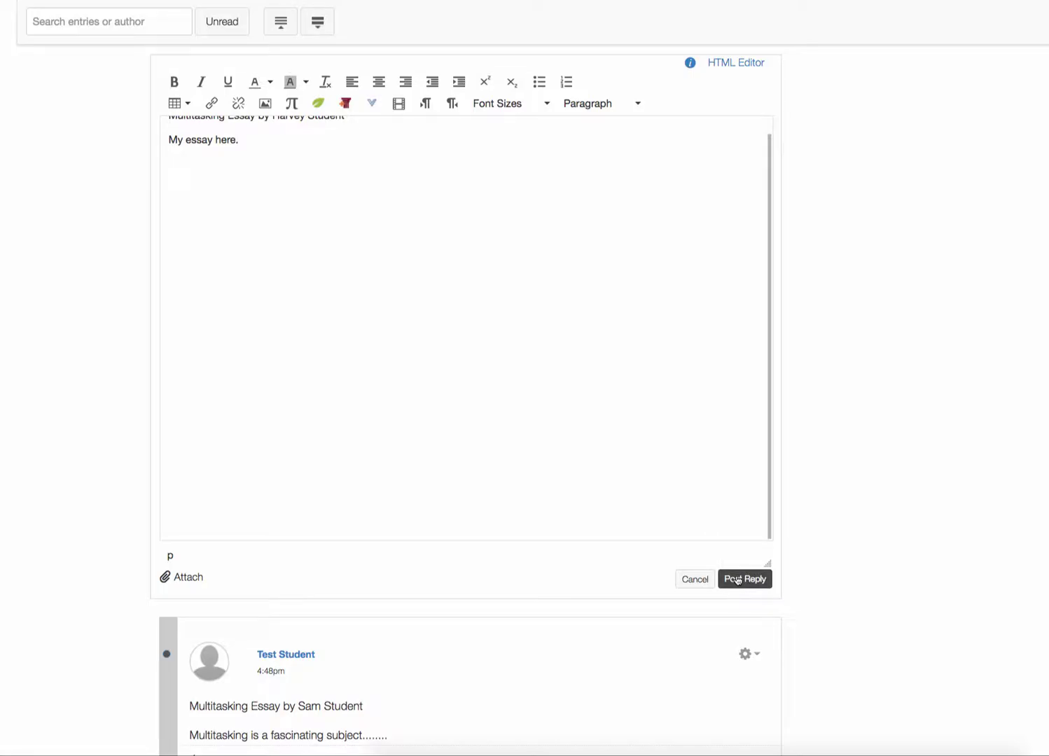
left_click(737, 580)
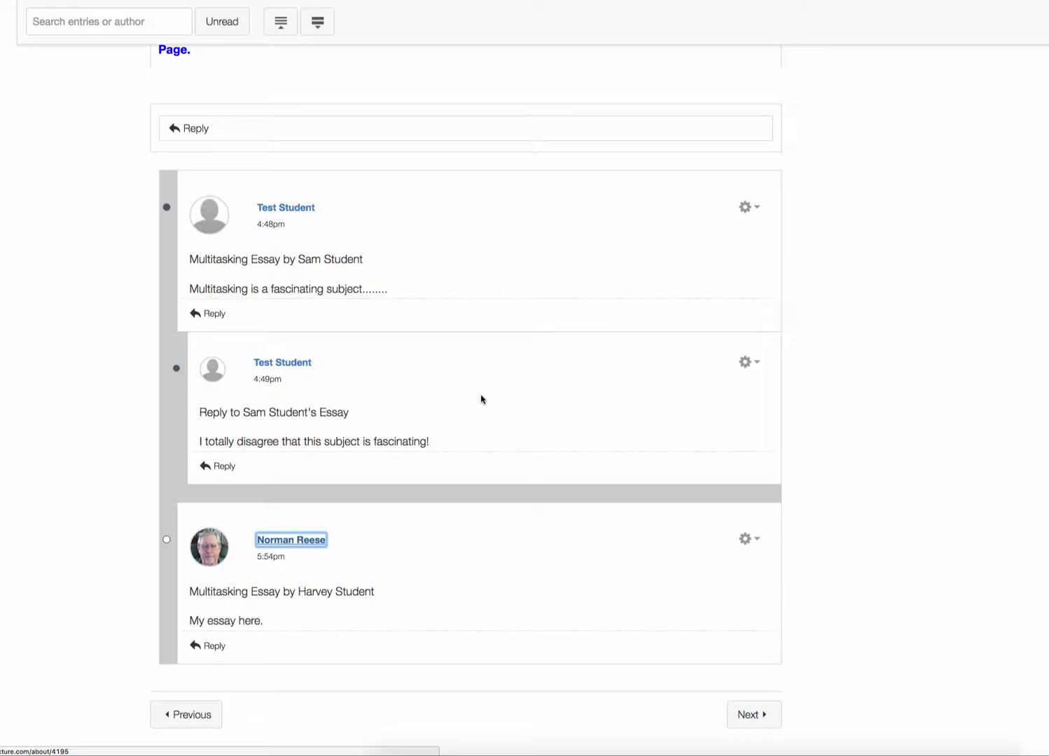
Check the newly posted 'My essay here.' entry at the end of the thread
scroll(481, 399, "up", 2)
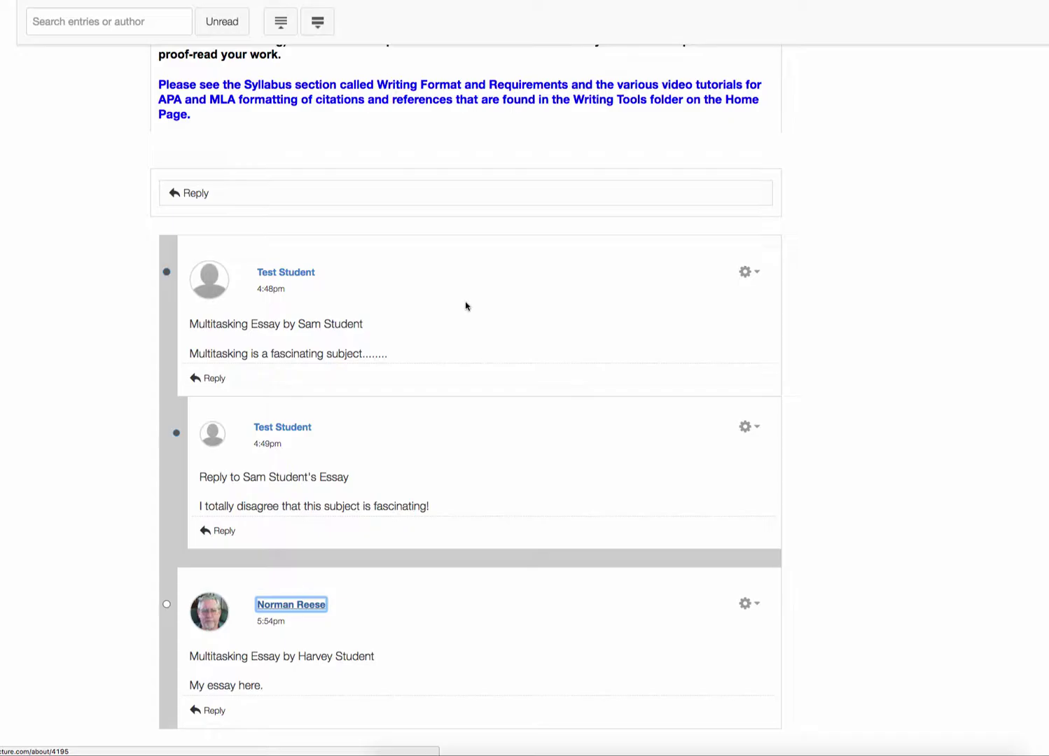
scroll(480, 324, "up", 2)
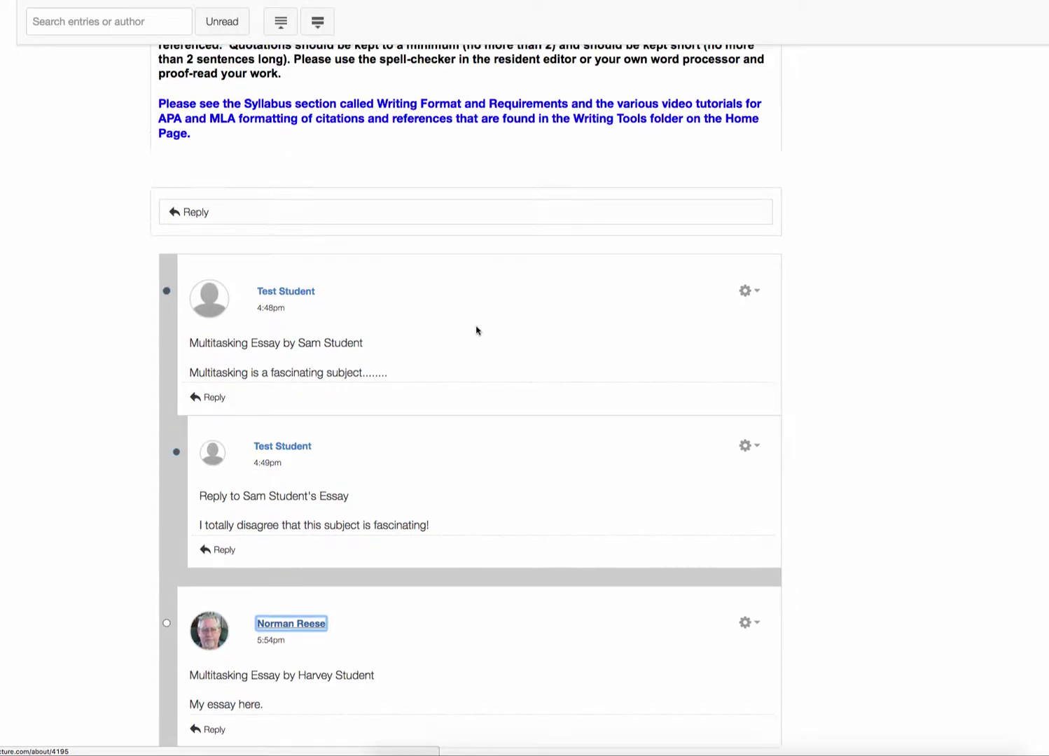
scroll(617, 314, "up", 10)
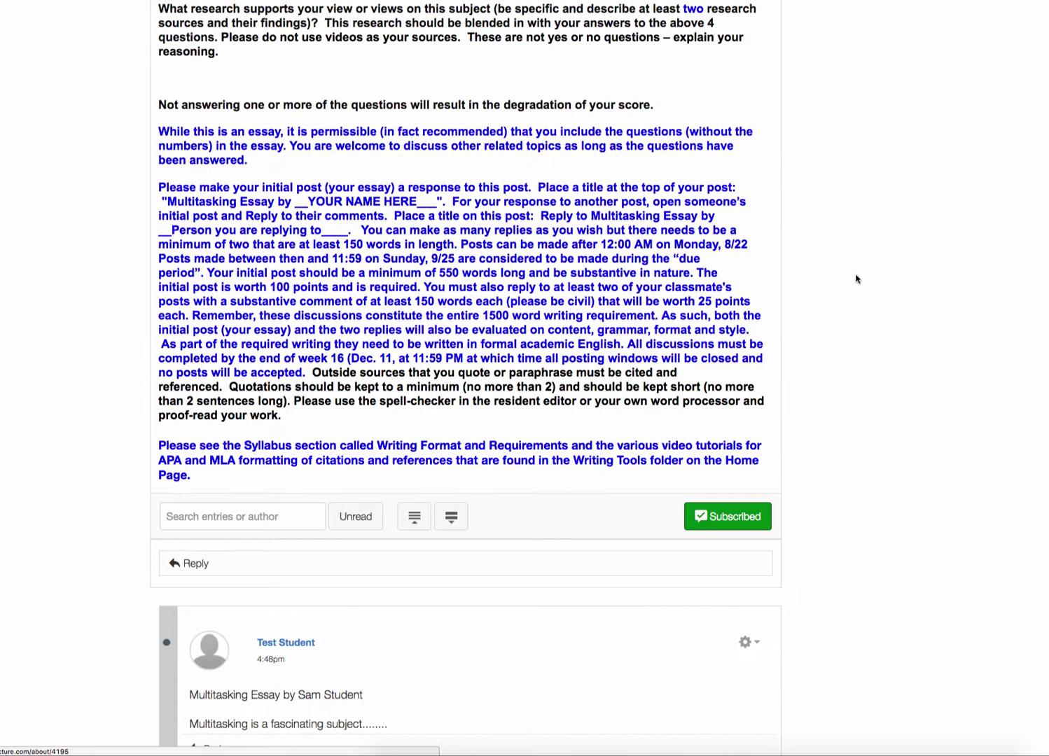
scroll(887, 271, "down", 6)
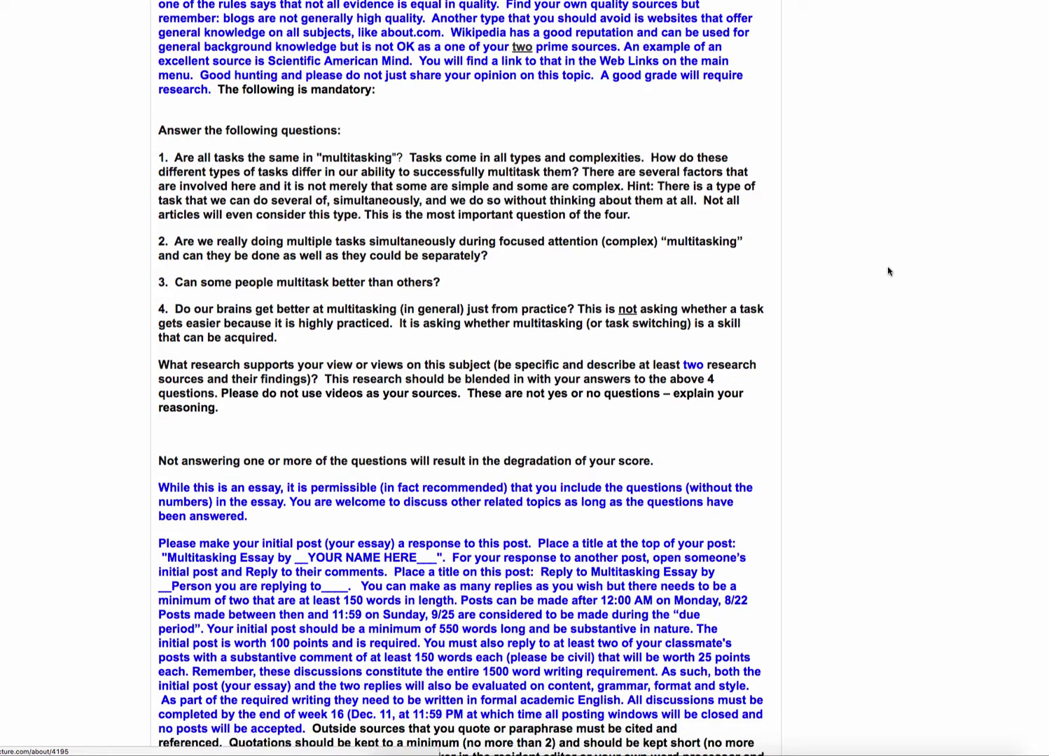
scroll(887, 271, "down", 6)
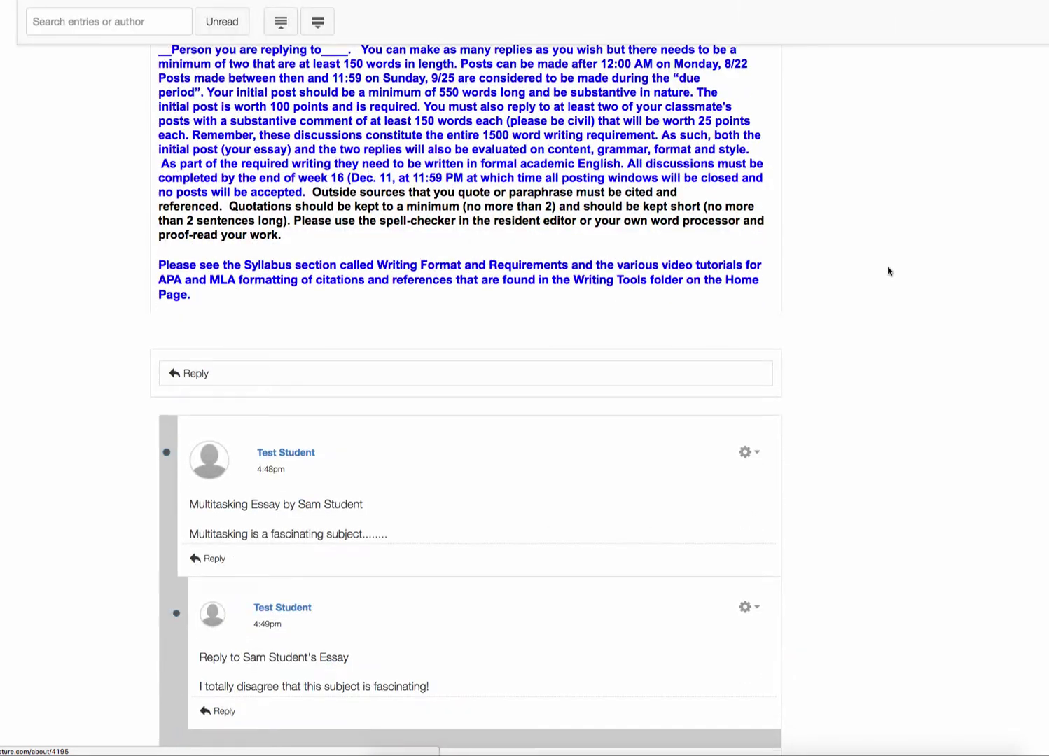
scroll(863, 276, "down", 1)
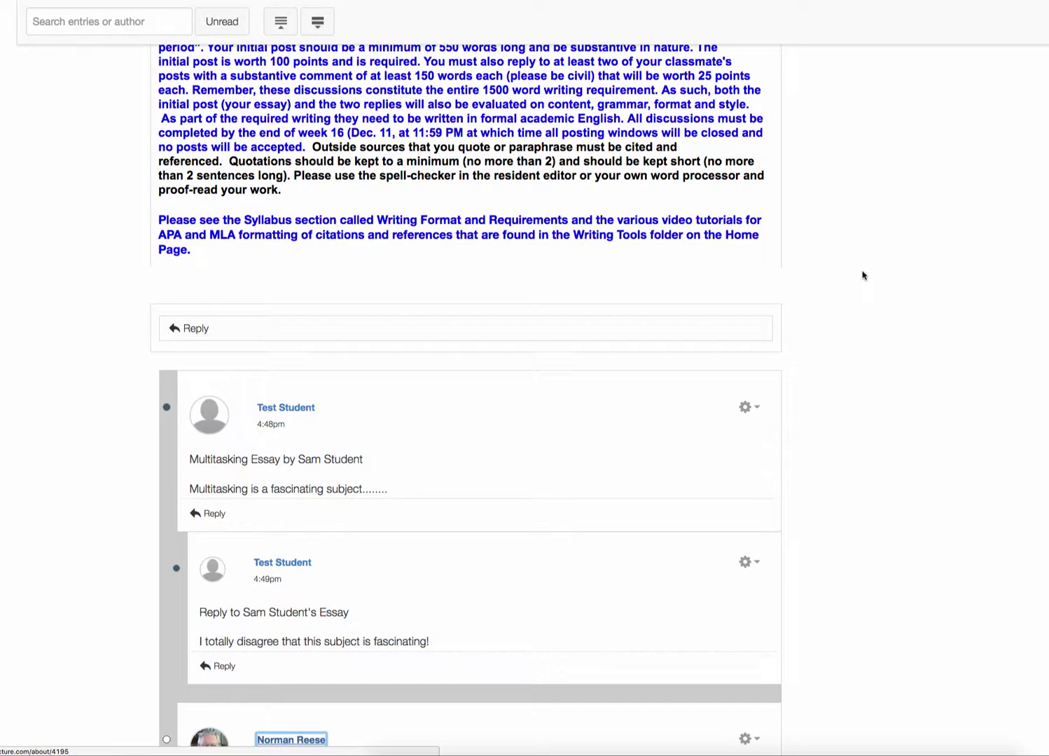
scroll(863, 276, "down", 3)
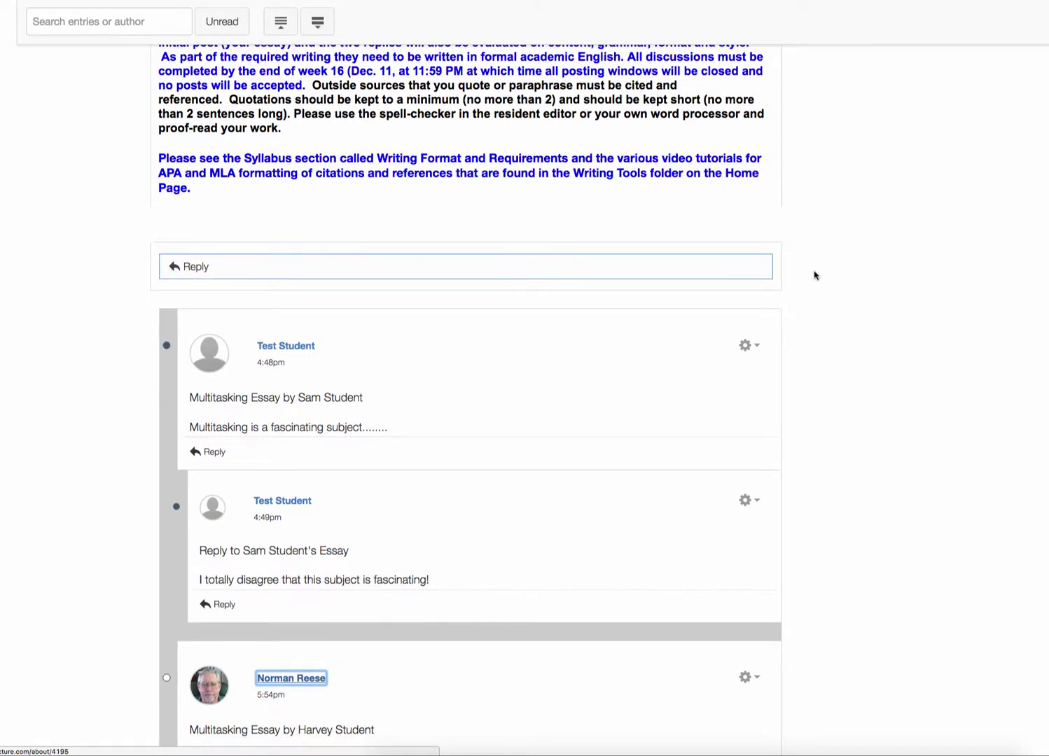
scroll(841, 295, "up", 3)
scroll(848, 298, "up", 10)
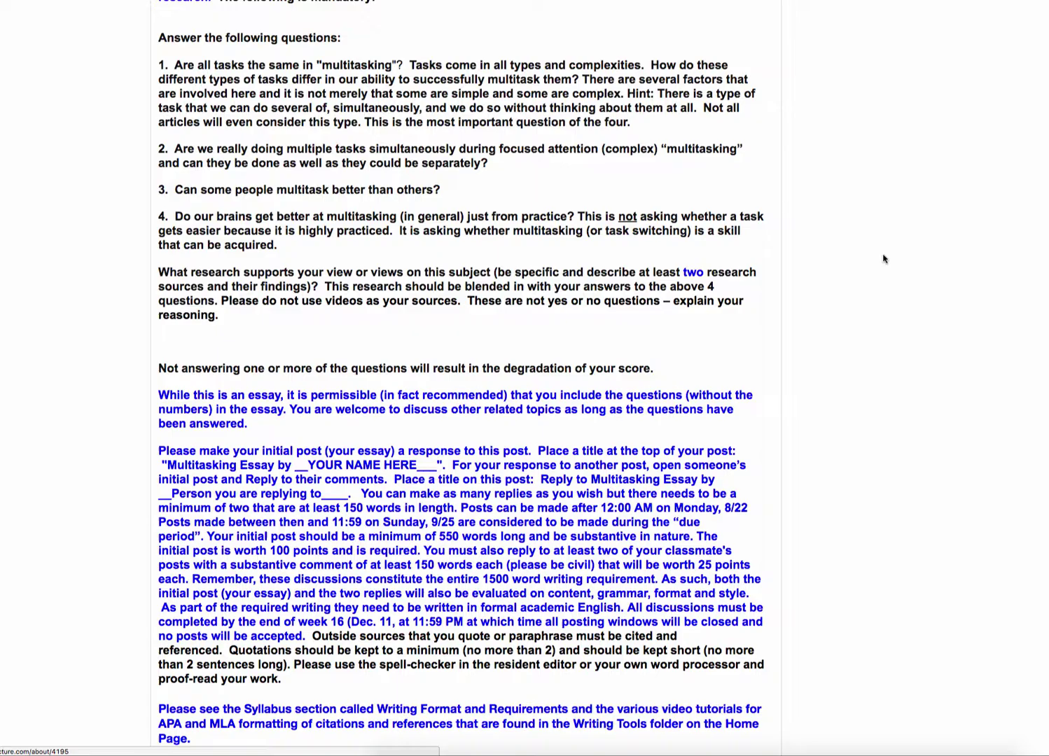
scroll(862, 254, "down", 5)
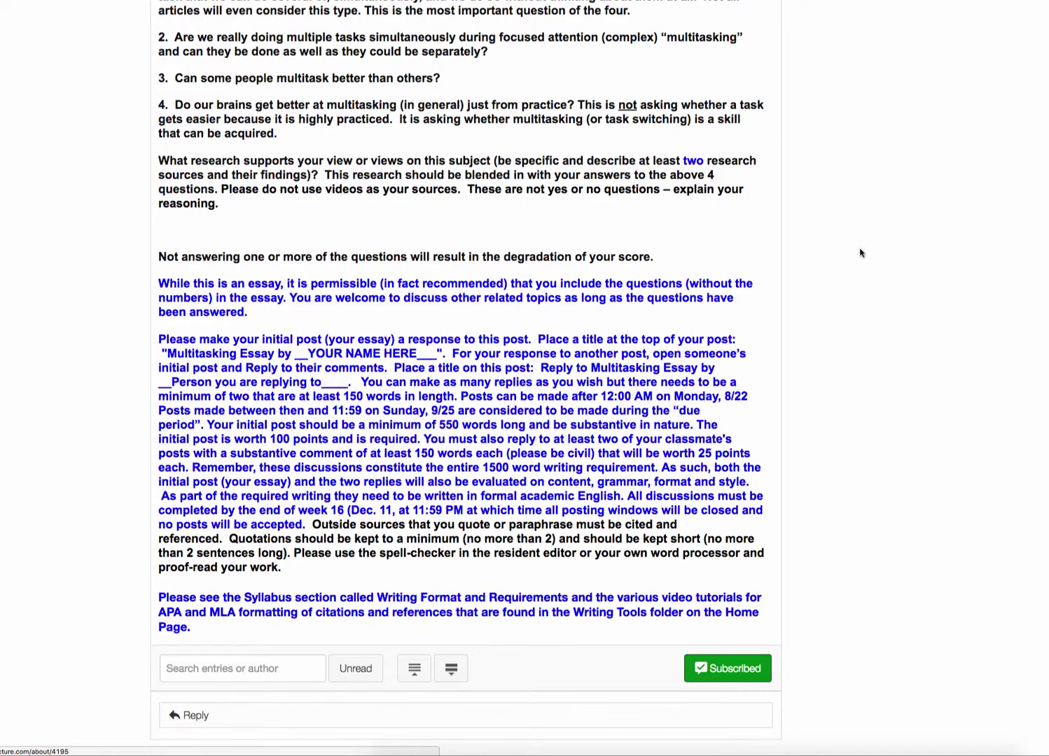
scroll(551, 340, "down", 7)
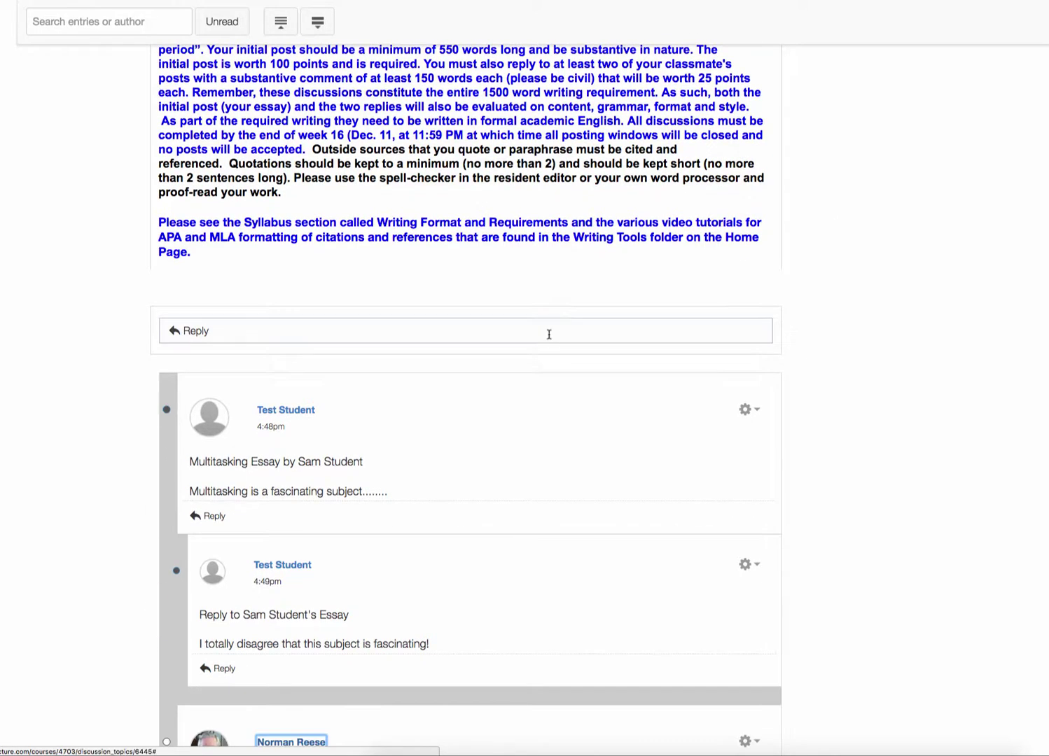
scroll(72, 323, "up", 9)
scroll(73, 322, "up", 10)
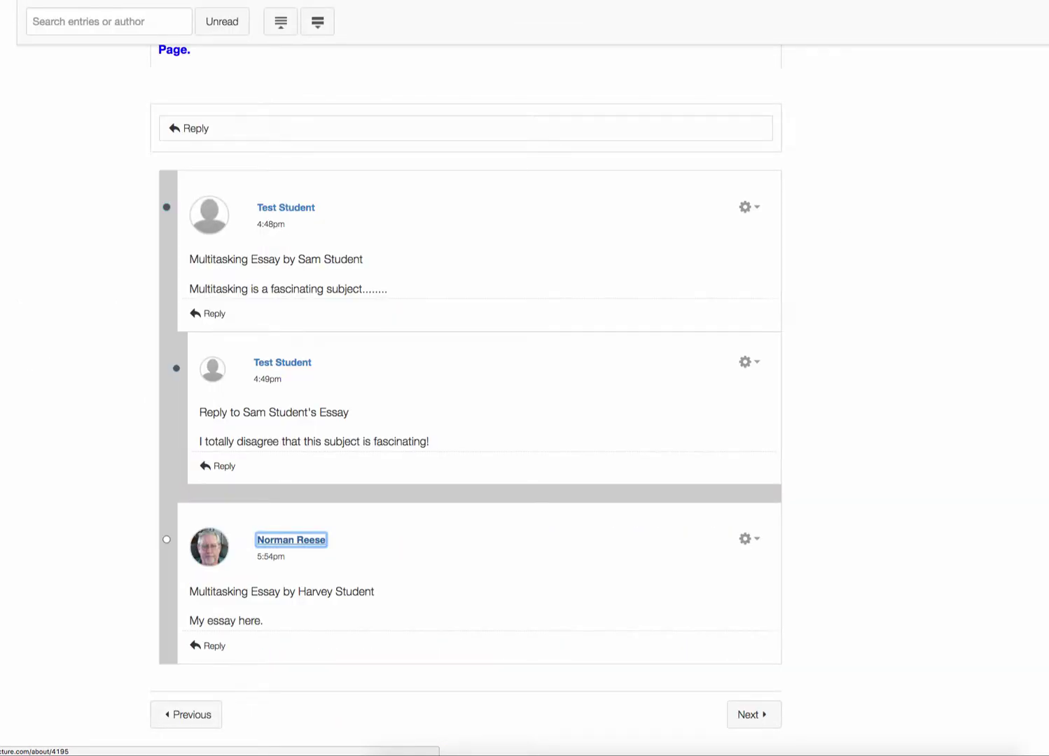
scroll(536, 237, "up", 4)
scroll(549, 237, "up", 6)
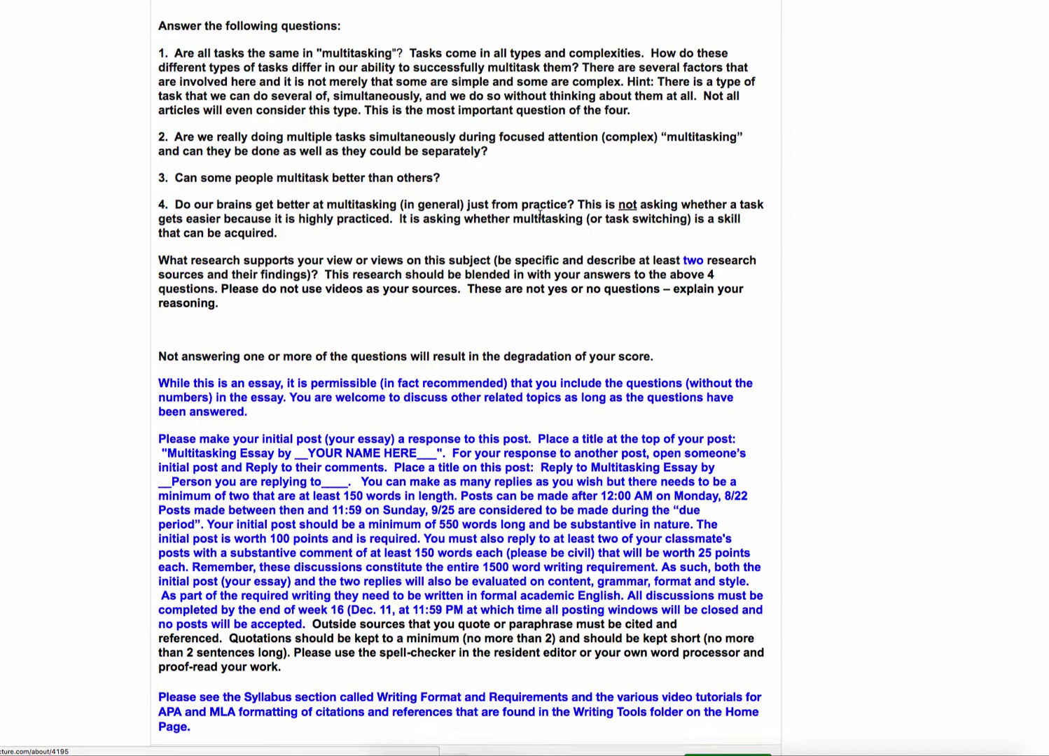
scroll(539, 217, "up", 3)
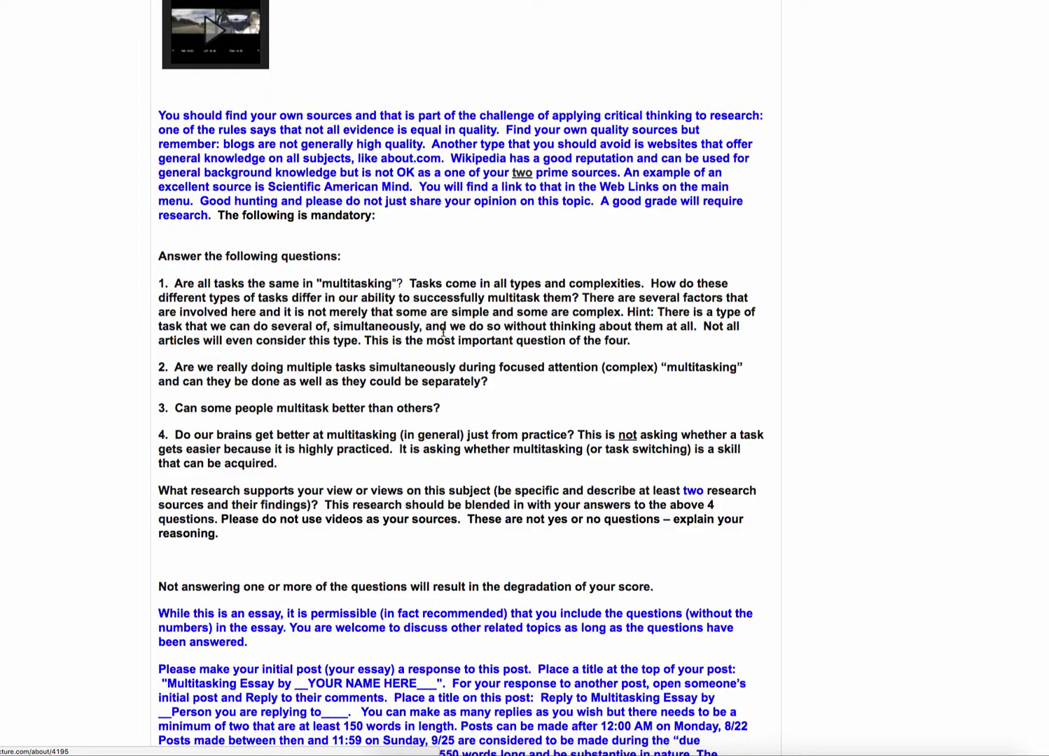
scroll(444, 330, "down", 4)
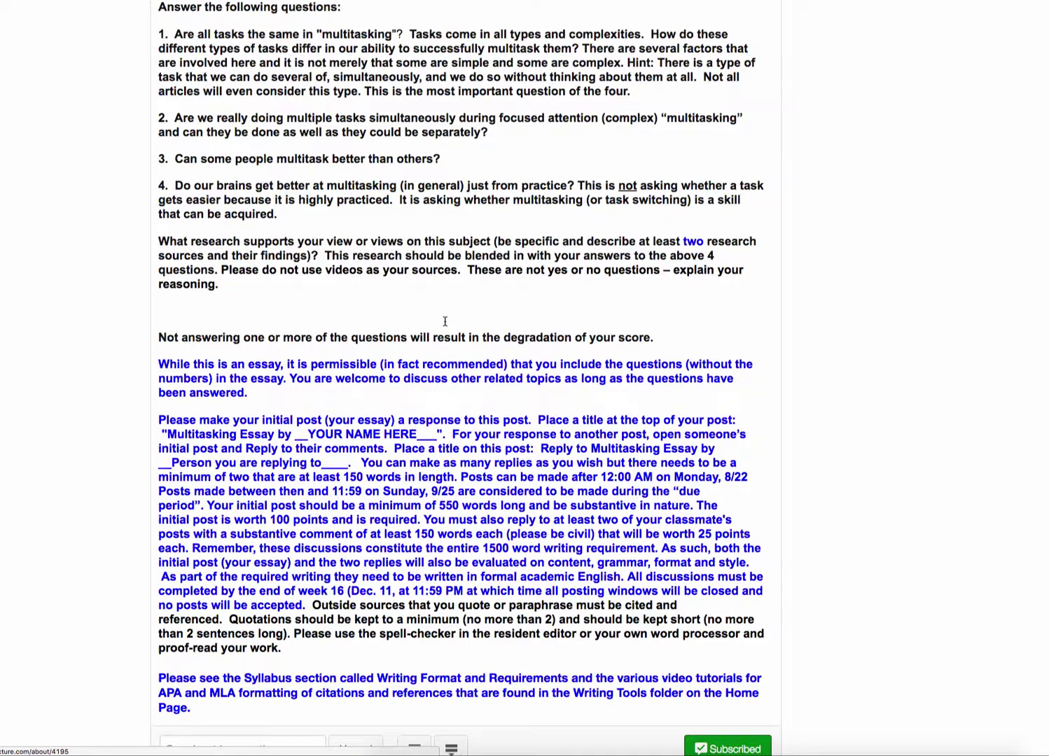
scroll(445, 322, "down", 2)
scroll(445, 322, "down", 2)
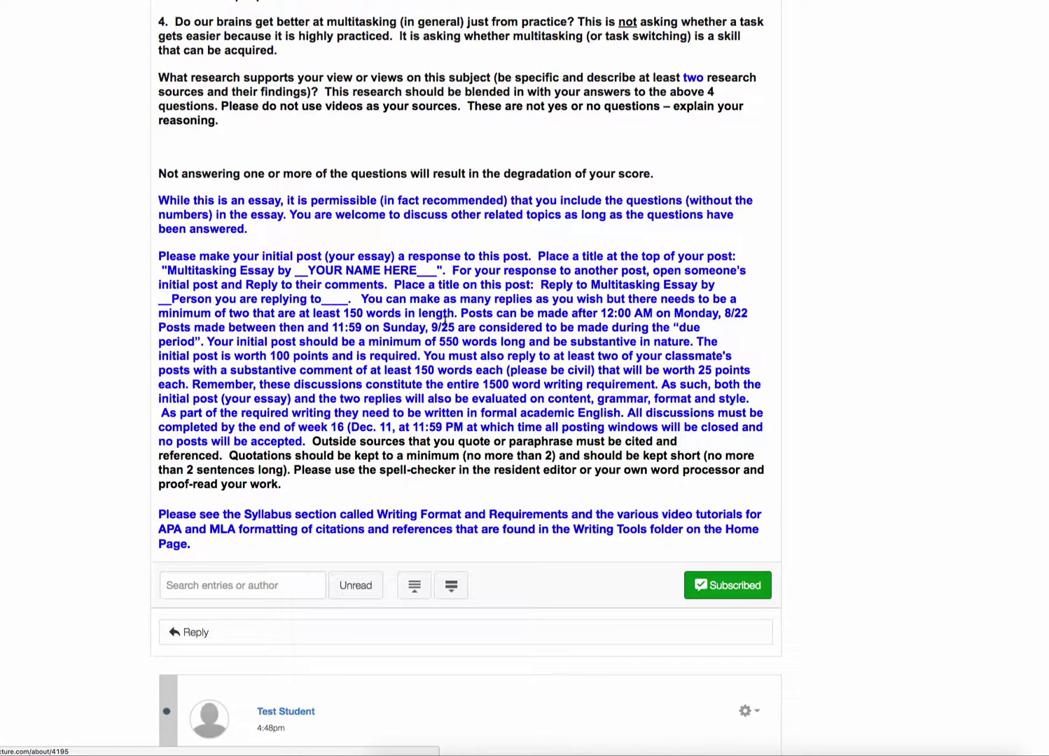
scroll(445, 321, "down", 3)
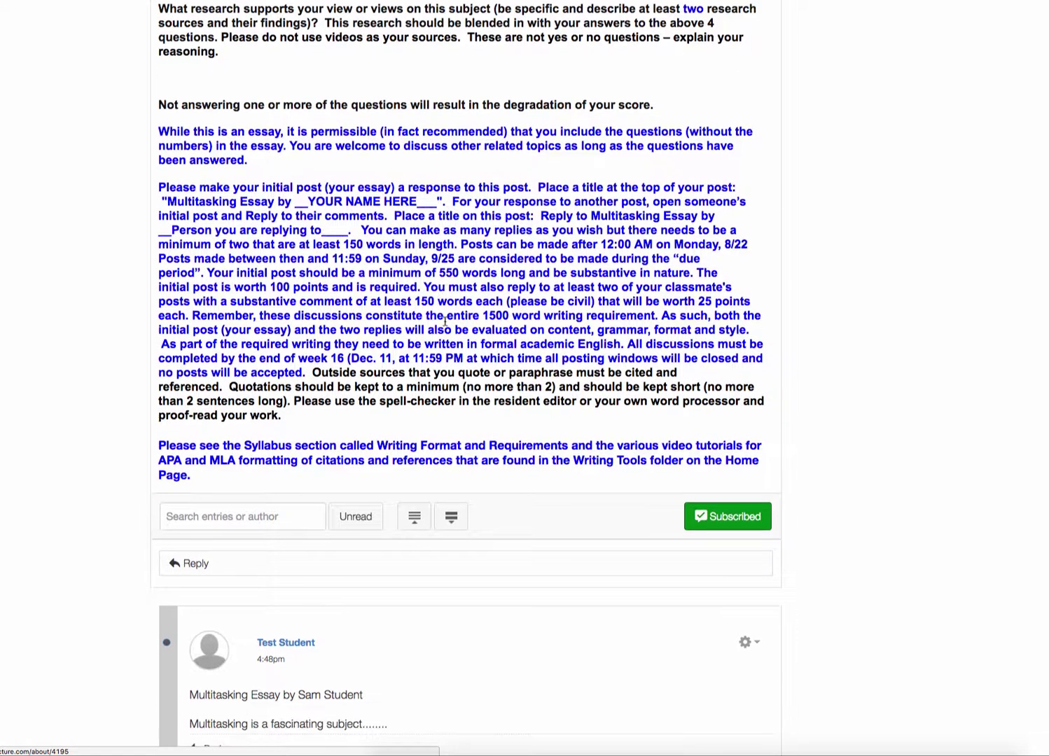
scroll(445, 321, "down", 2)
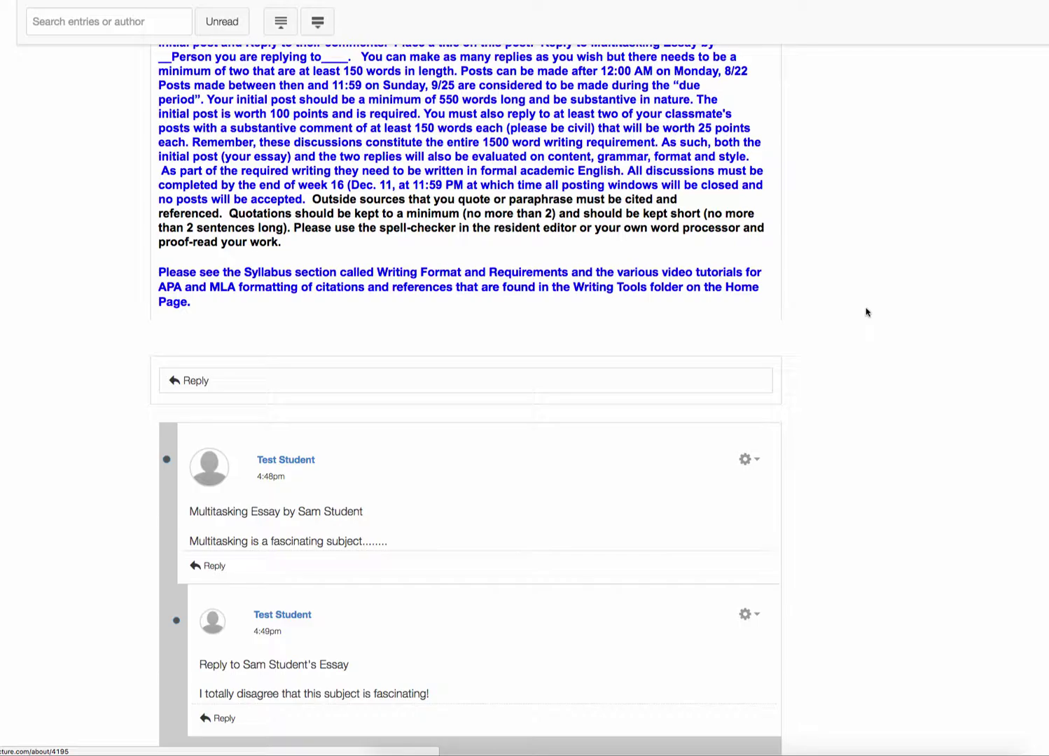
scroll(968, 311, "down", 3)
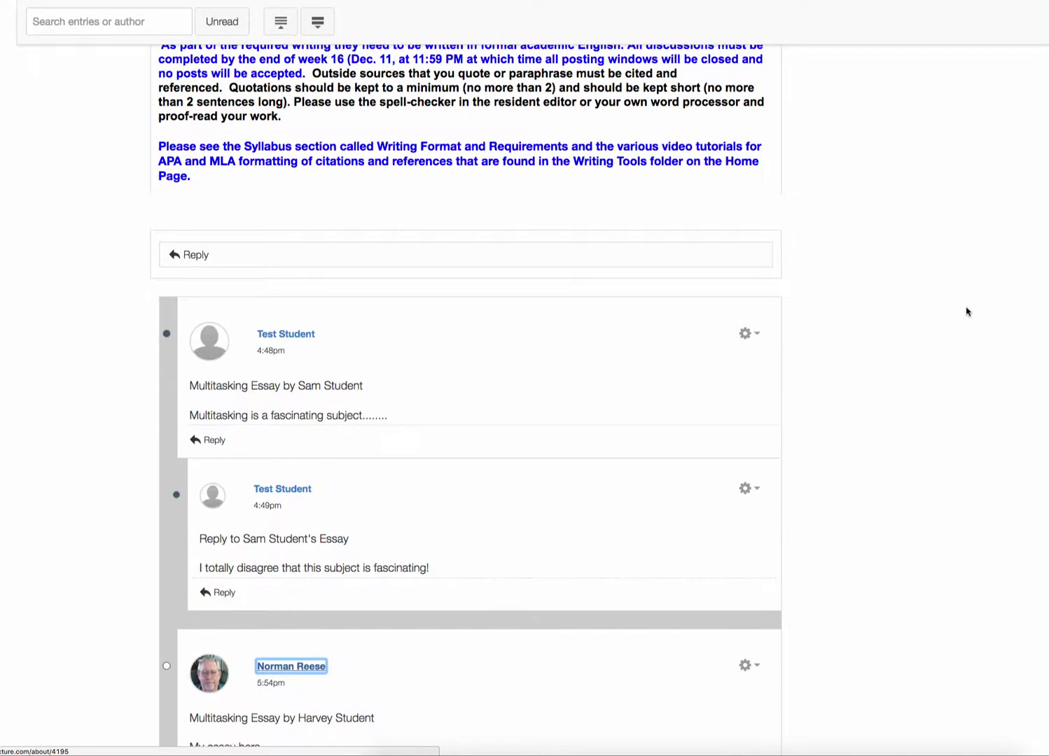
scroll(967, 310, "down", 2)
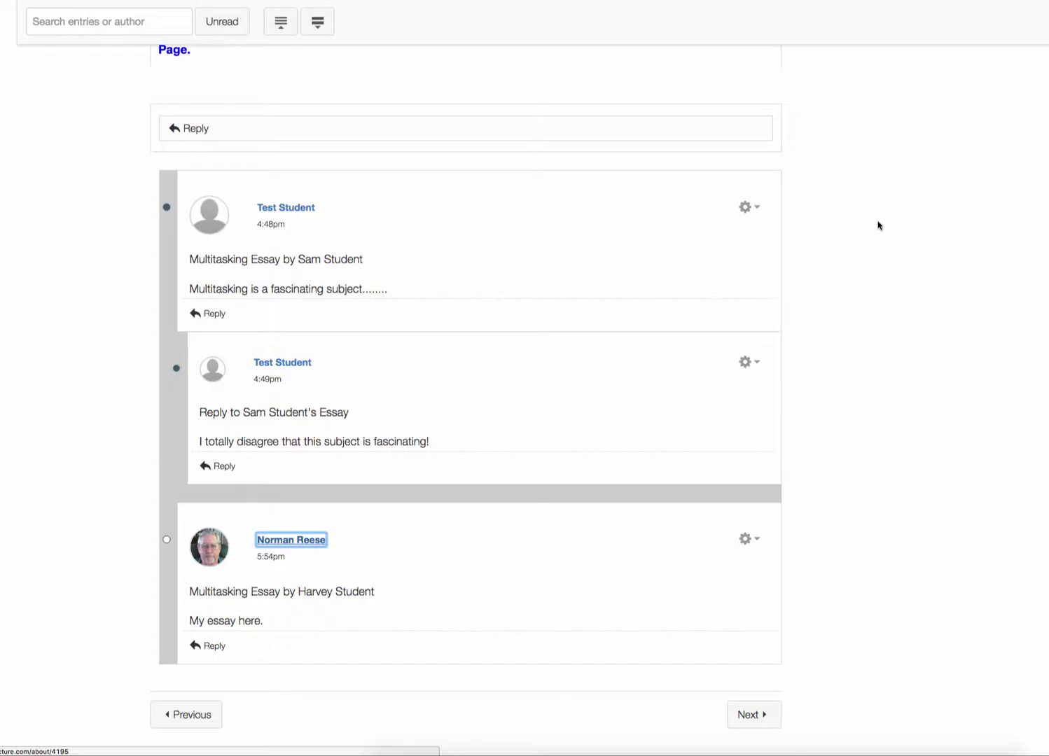
scroll(878, 226, "up", 2)
scroll(910, 235, "down", 1)
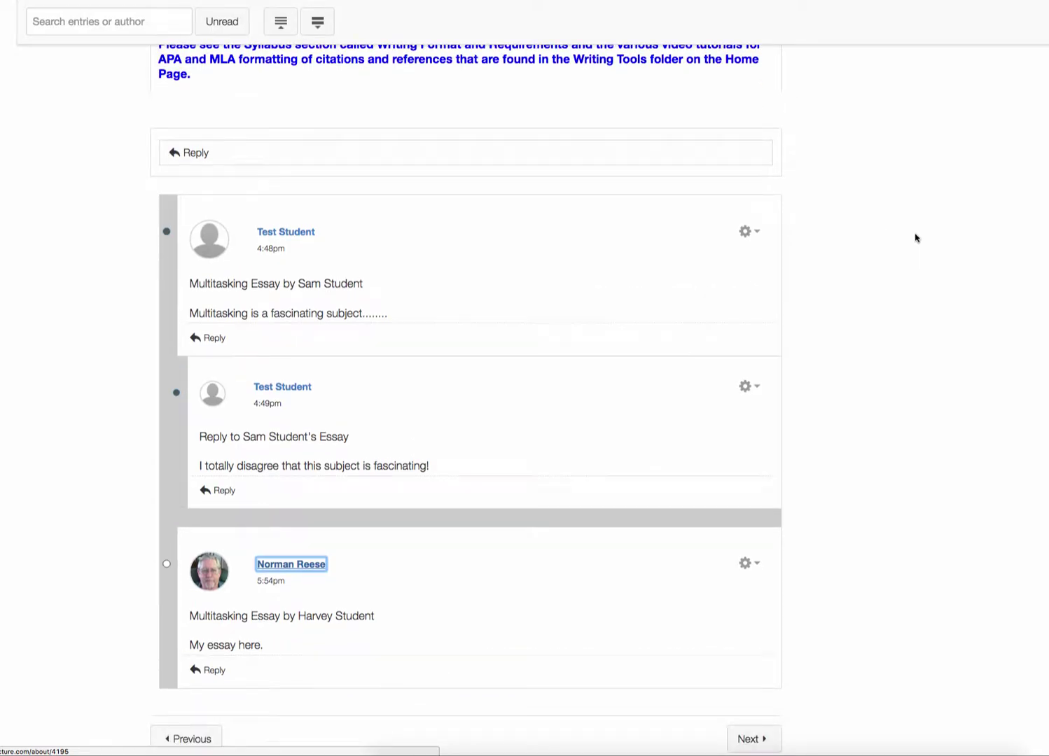
scroll(617, 231, "down", 1)
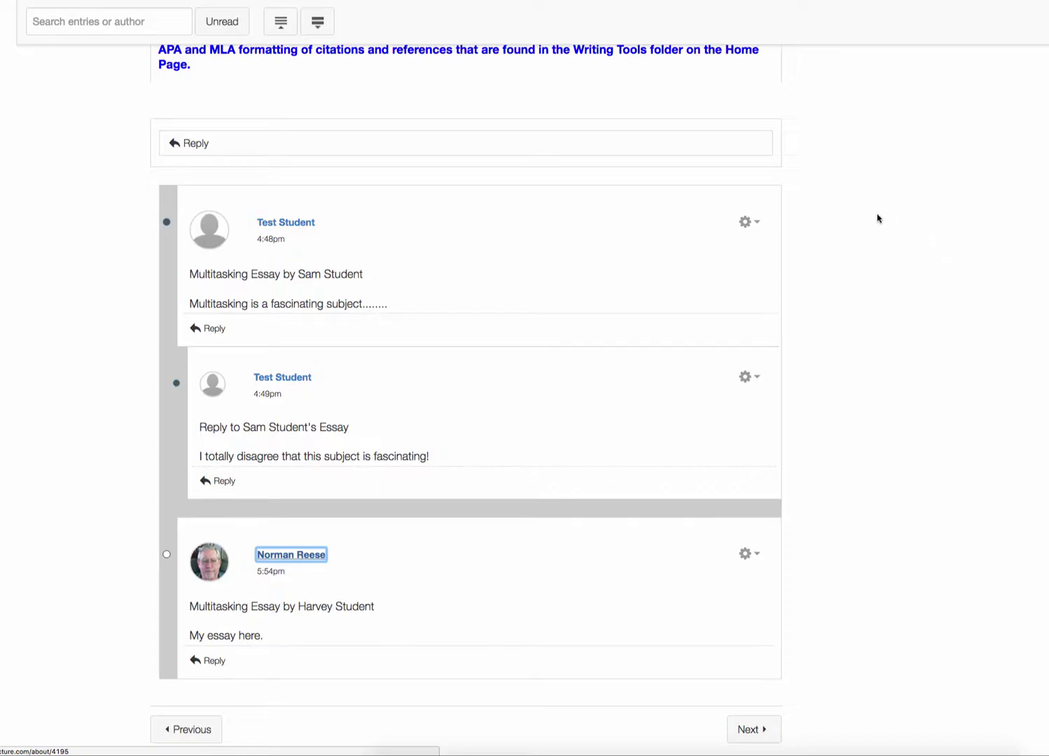
mouse_move(671, 207)
scroll(671, 207, "down", 1)
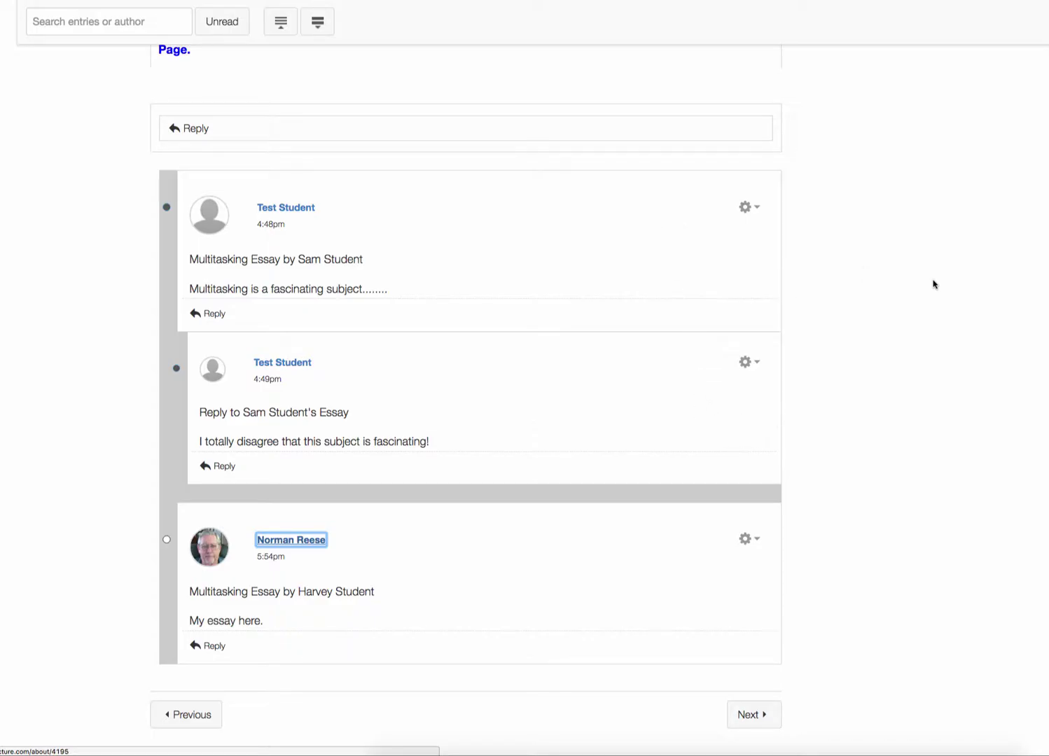
scroll(935, 284, "up", 2)
scroll(934, 286, "up", 3)
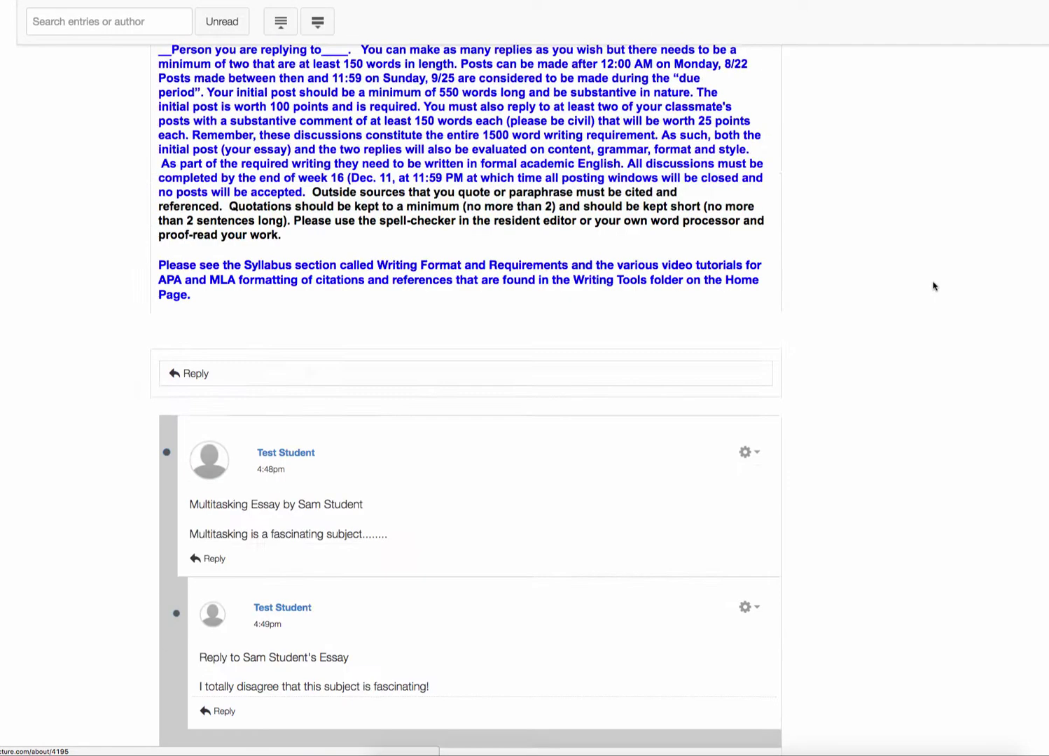
scroll(933, 286, "down", 5)
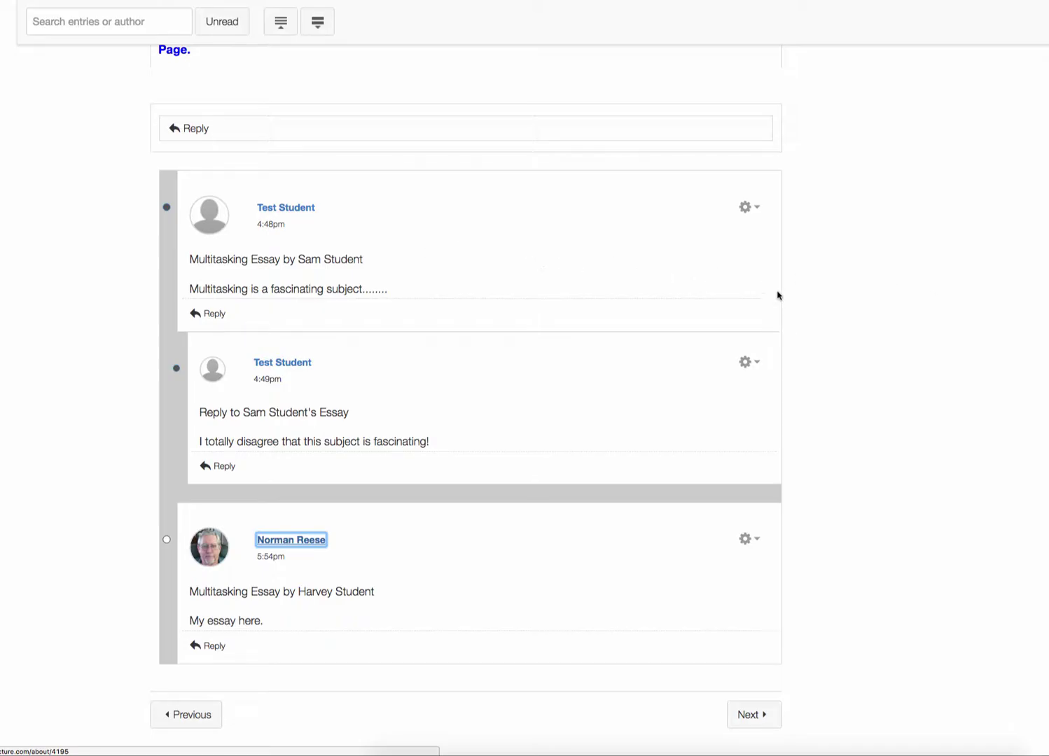
scroll(845, 279, "up", 10)
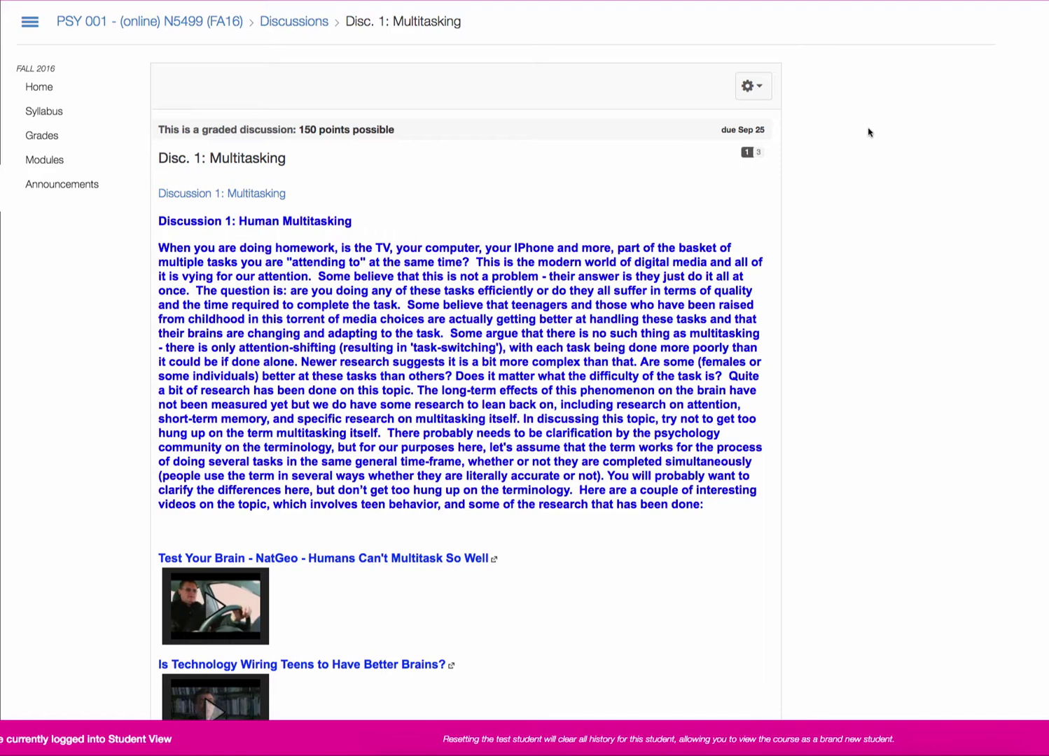
In Student View, show the discussion's rubric from the gear menu and enlarge its dialog
scroll(864, 203, "down", 10)
scroll(864, 203, "up", 10)
left_click(750, 87)
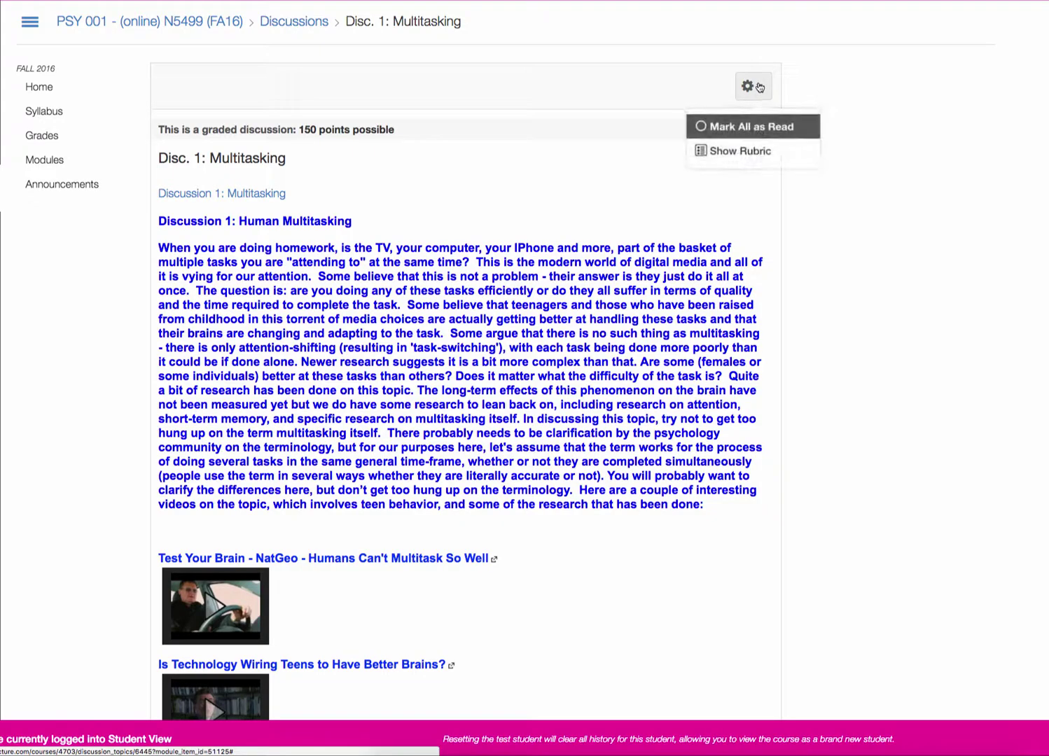
left_click(734, 150)
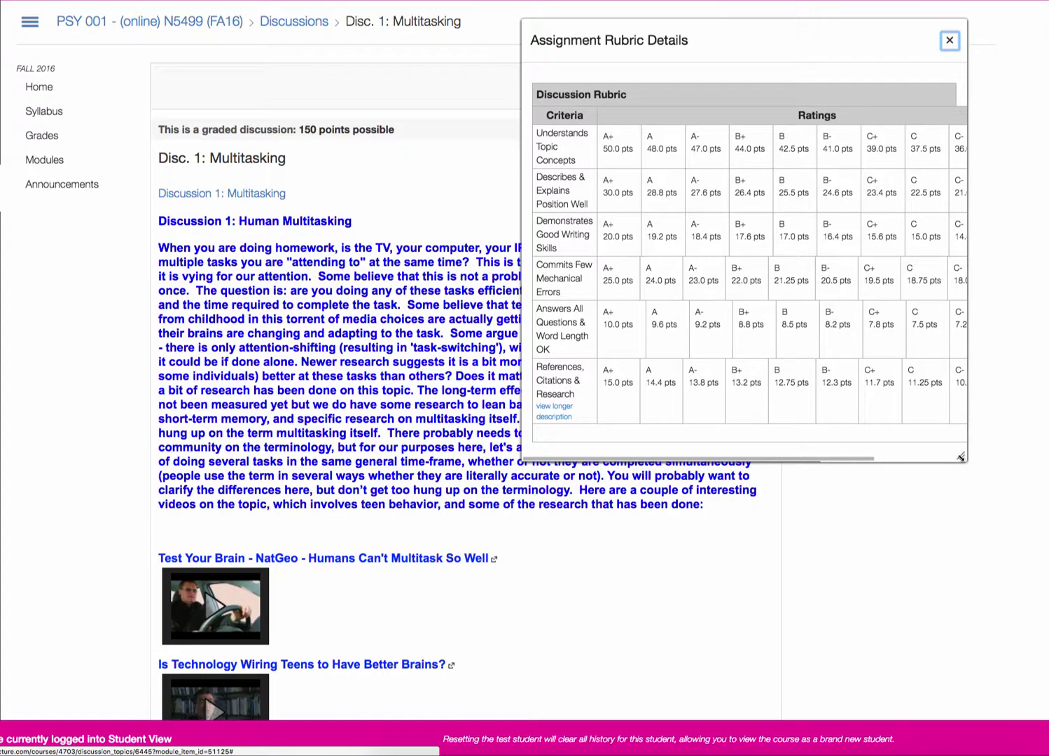
left_click_drag(961, 457, 1048, 625)
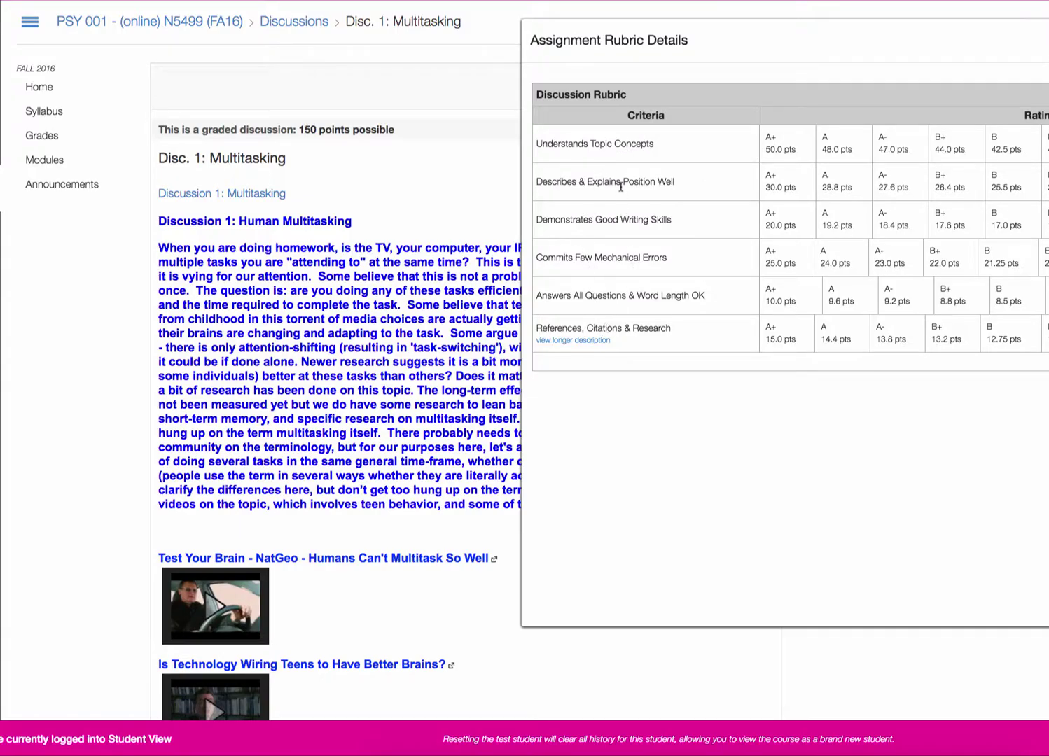
left_click(571, 342)
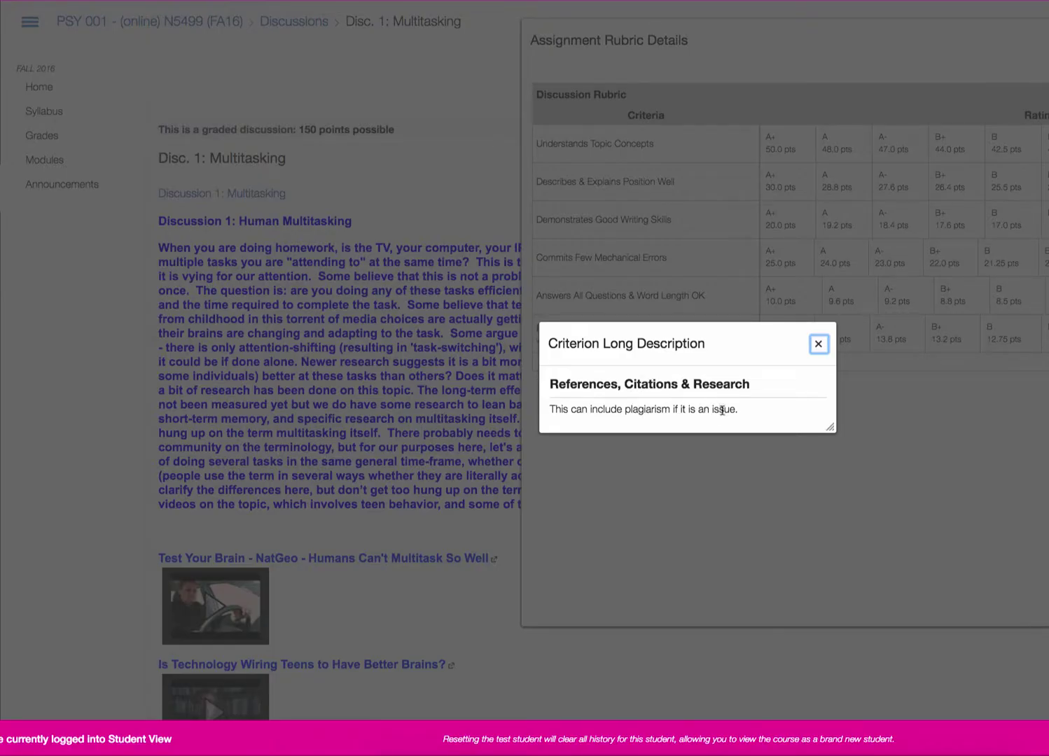
left_click(818, 344)
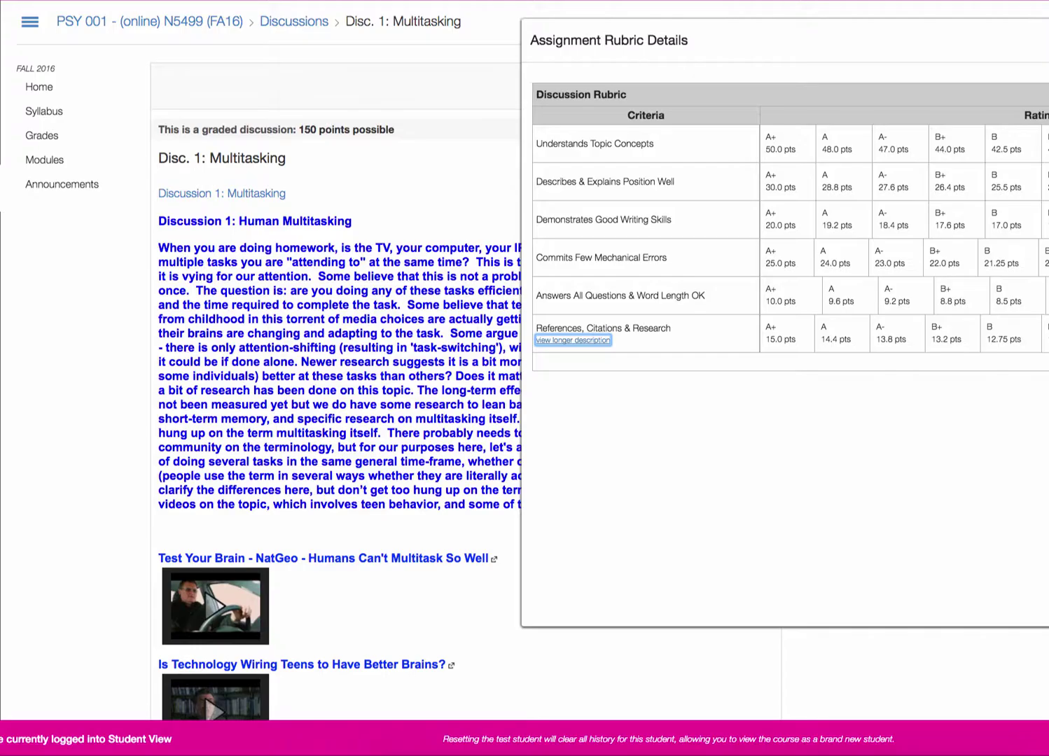
scroll(643, 427, "down", 1)
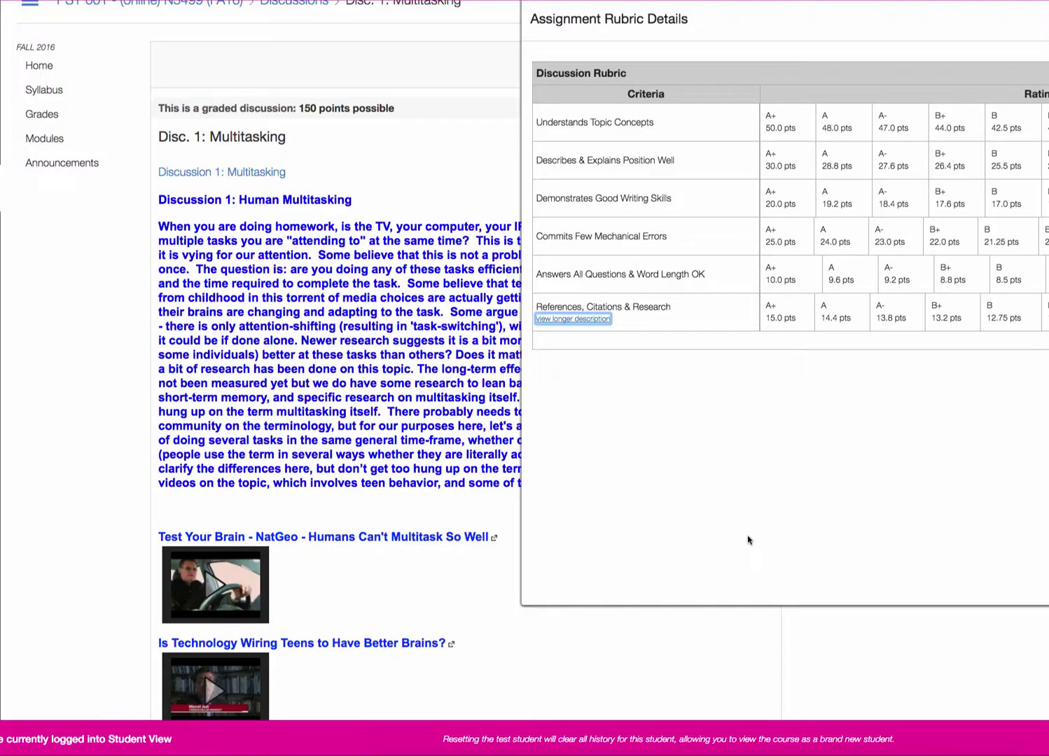
scroll(753, 546, "up", 1)
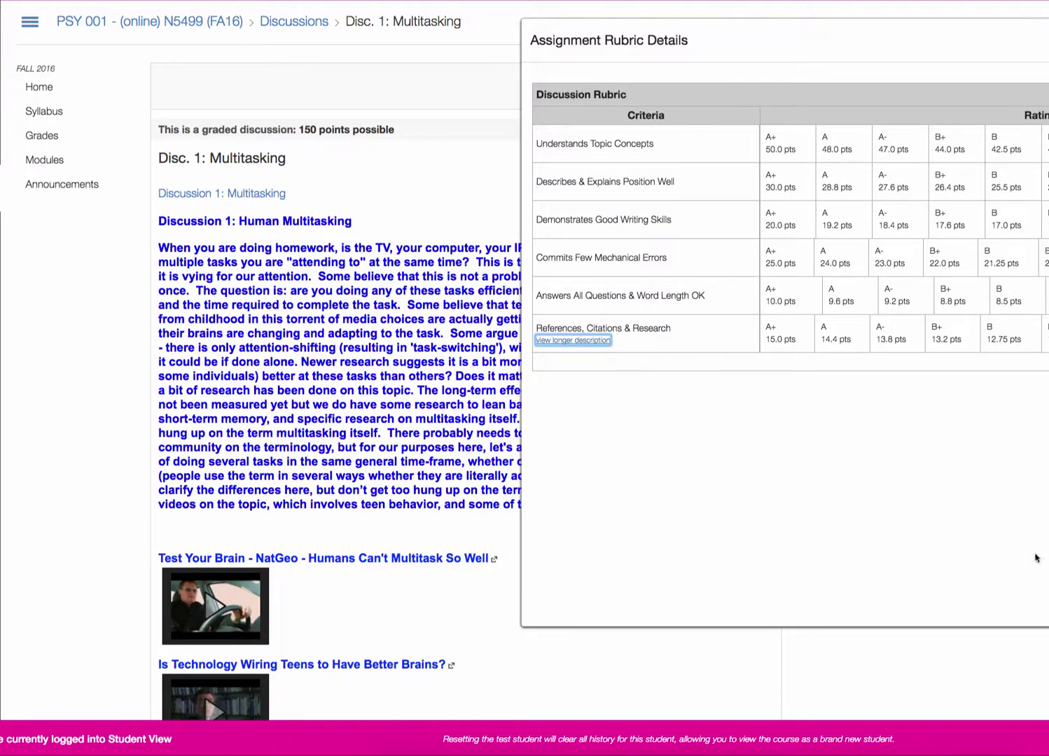
Drag the rubric dialog left to view all rating columns, then close it
left_click_drag(876, 40, 534, 35)
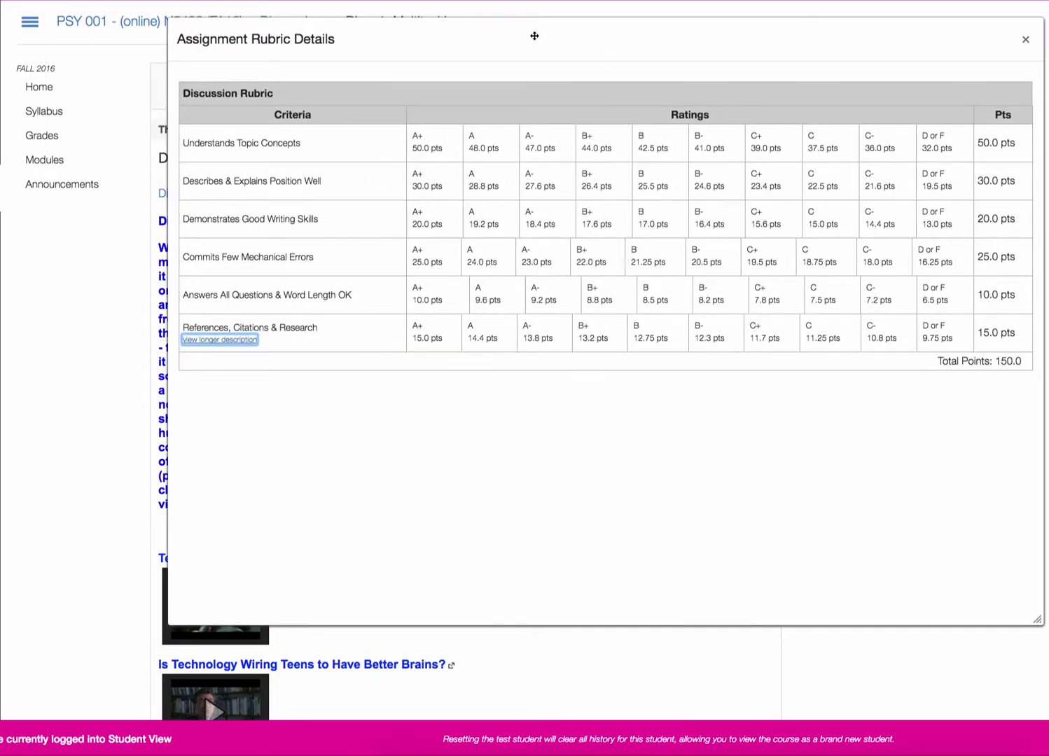
left_click(1027, 40)
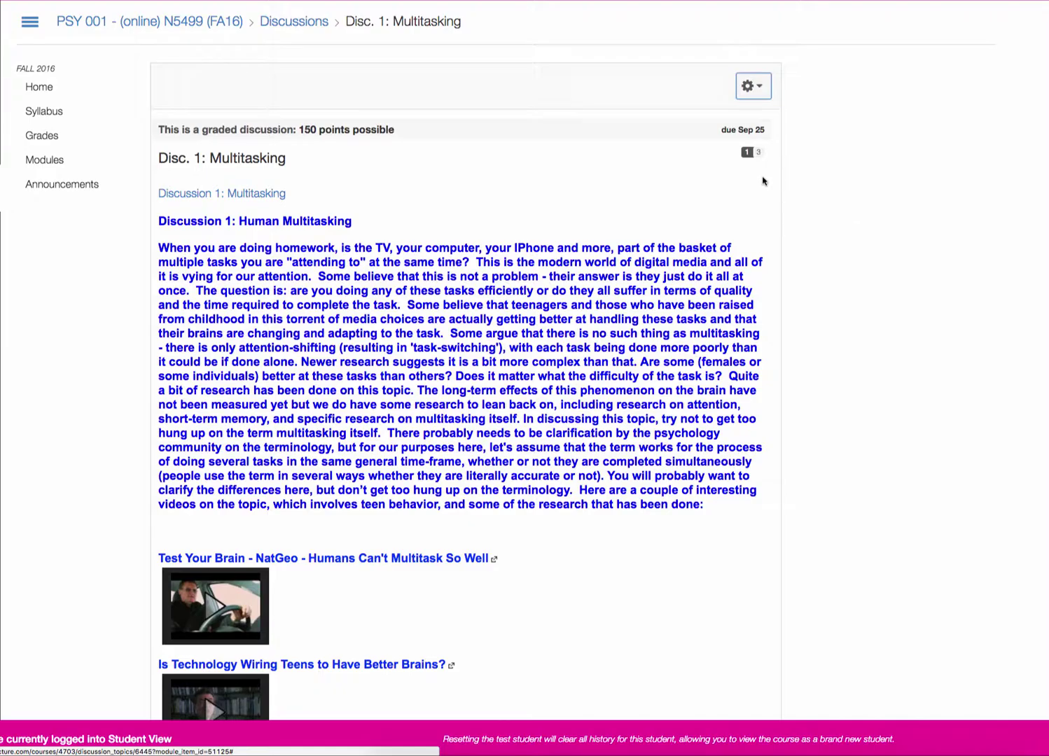
Scroll past video links like AAA - Distracted Driving on Dashcams to the four questions
scroll(869, 181, "down", 1)
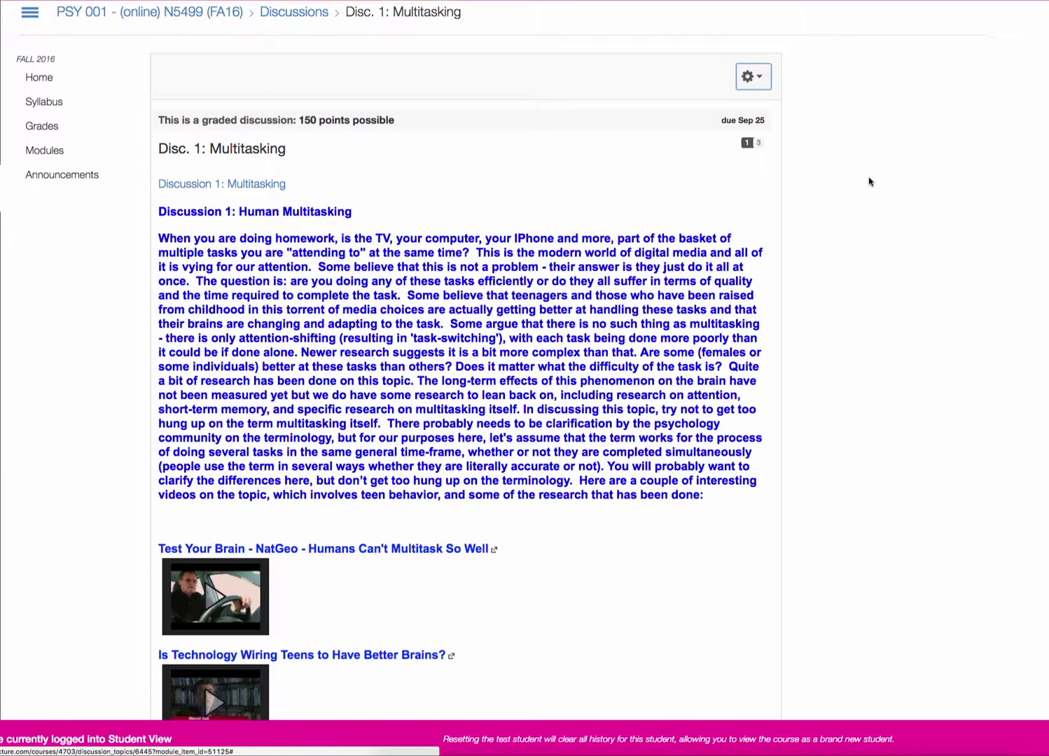
scroll(869, 181, "down", 5)
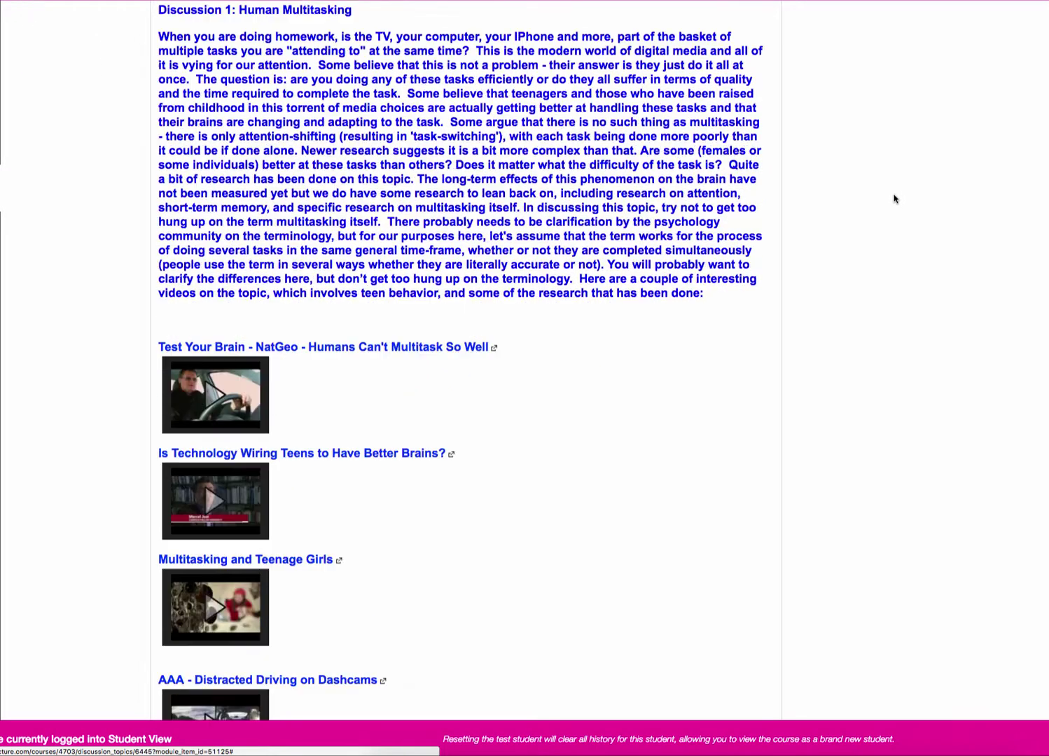
scroll(894, 199, "down", 4)
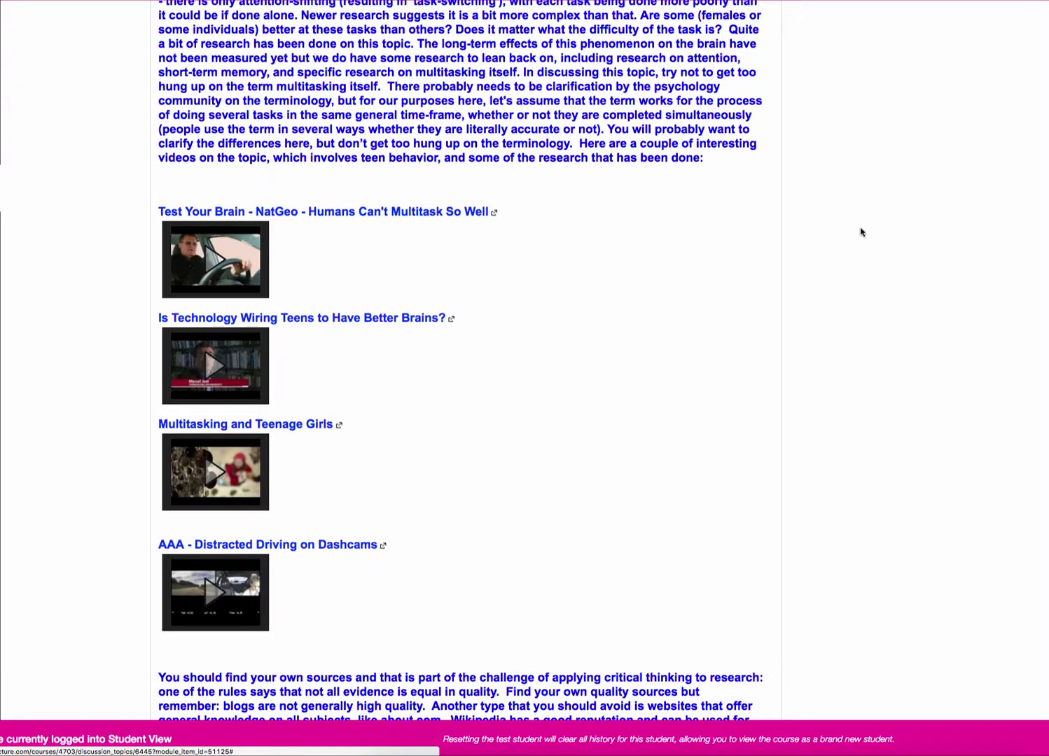
scroll(861, 232, "up", 7)
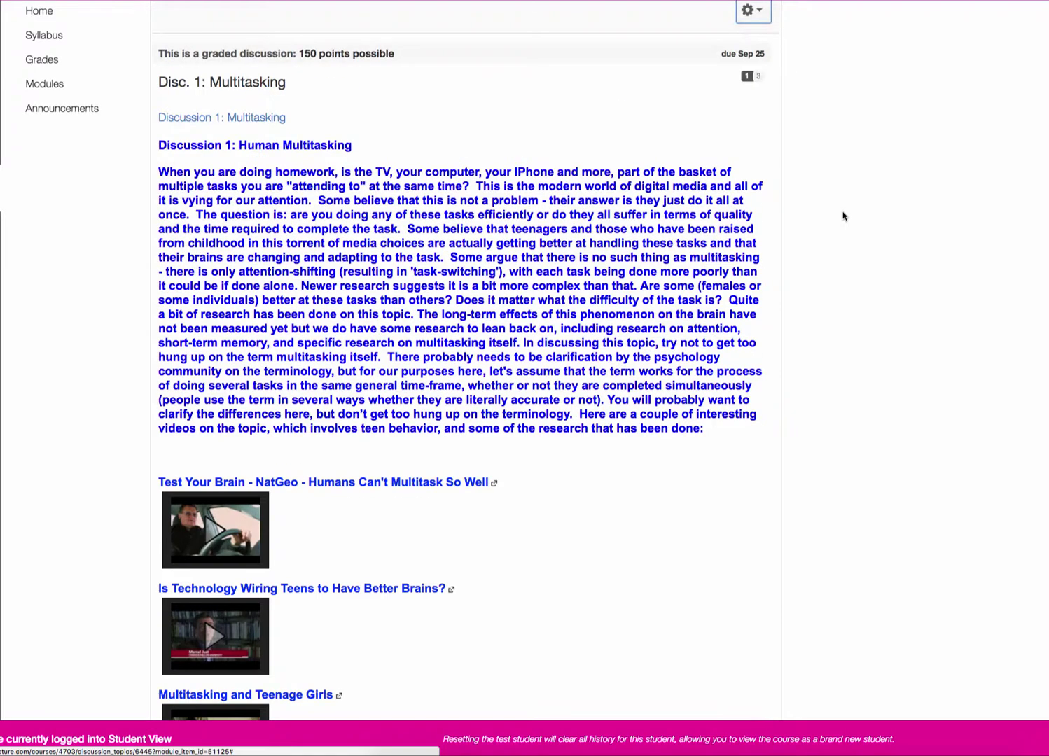
scroll(844, 216, "up", 2)
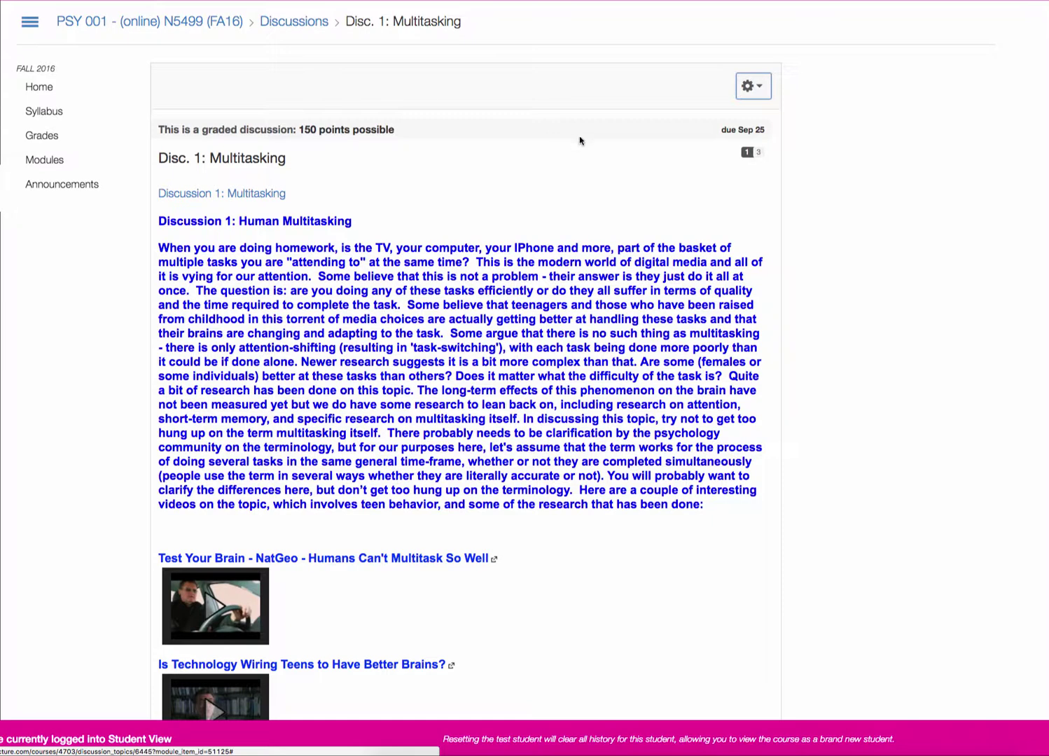
scroll(853, 260, "down", 5)
scroll(889, 266, "down", 10)
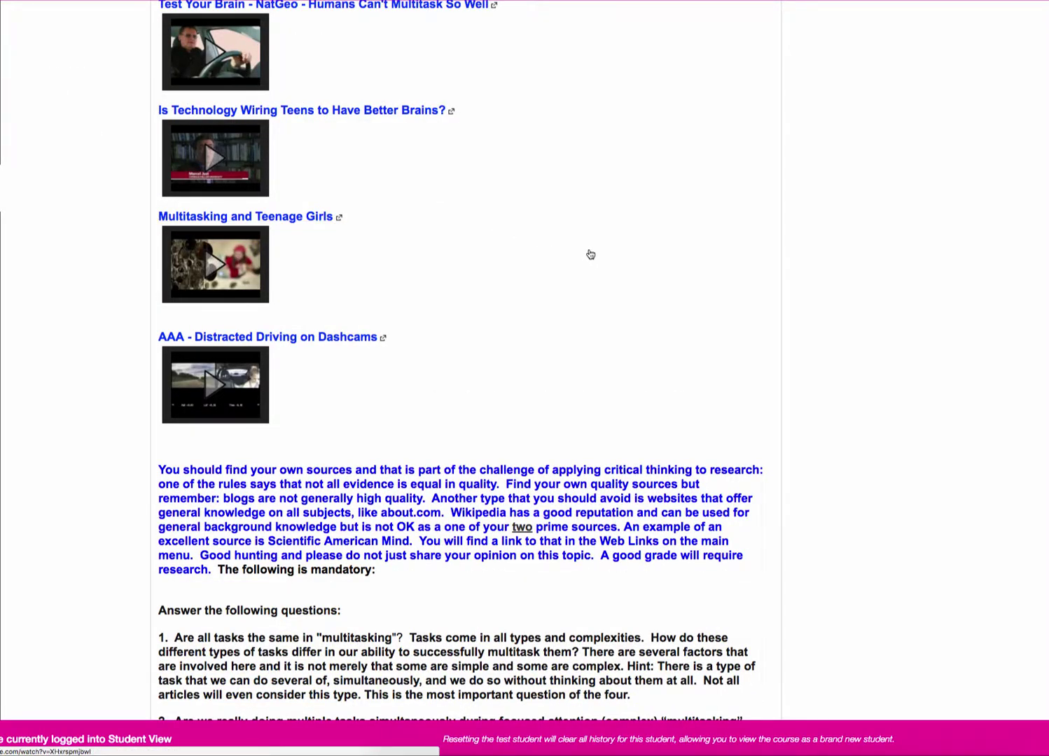
scroll(596, 250, "down", 1)
scroll(604, 251, "up", 1)
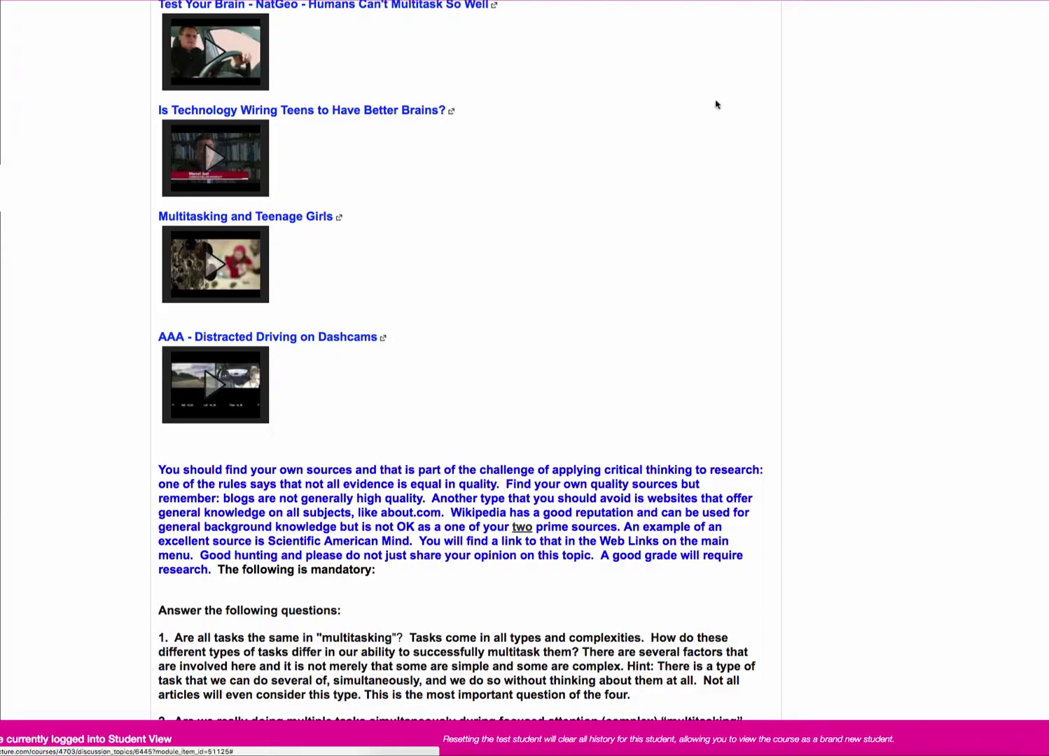
scroll(905, 216, "down", 2)
scroll(905, 216, "down", 3)
scroll(900, 221, "up", 1)
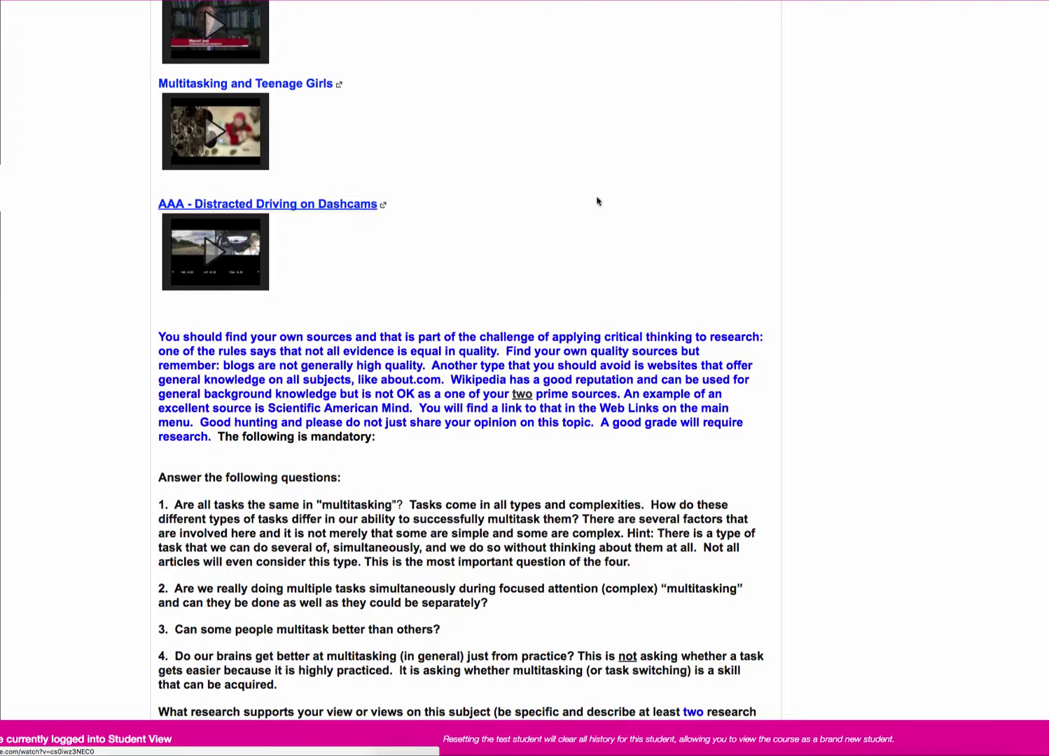
scroll(578, 223, "down", 1)
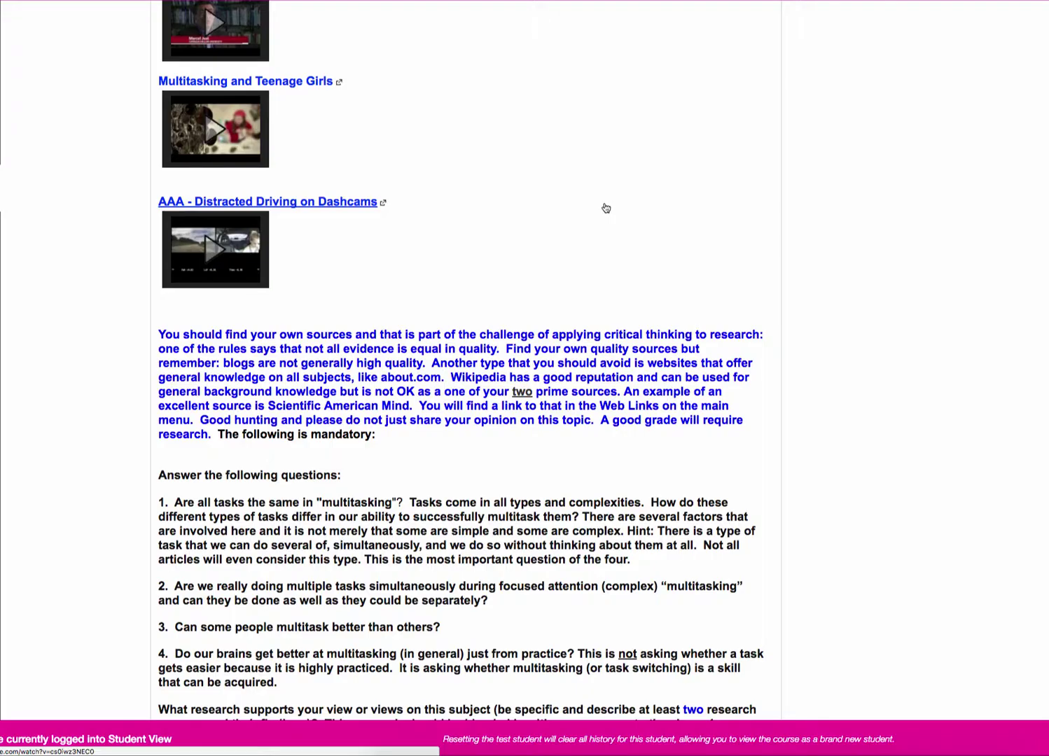
Look over the four questions and video links once more
scroll(601, 205, "down", 1)
scroll(597, 203, "down", 4)
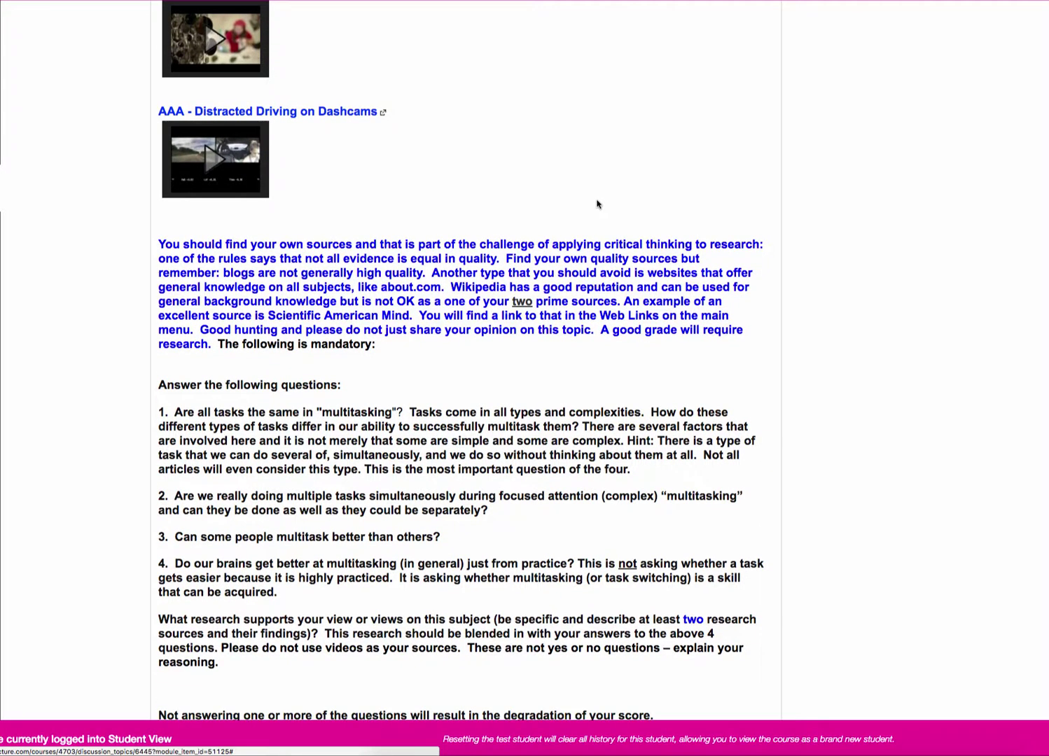
scroll(597, 204, "down", 2)
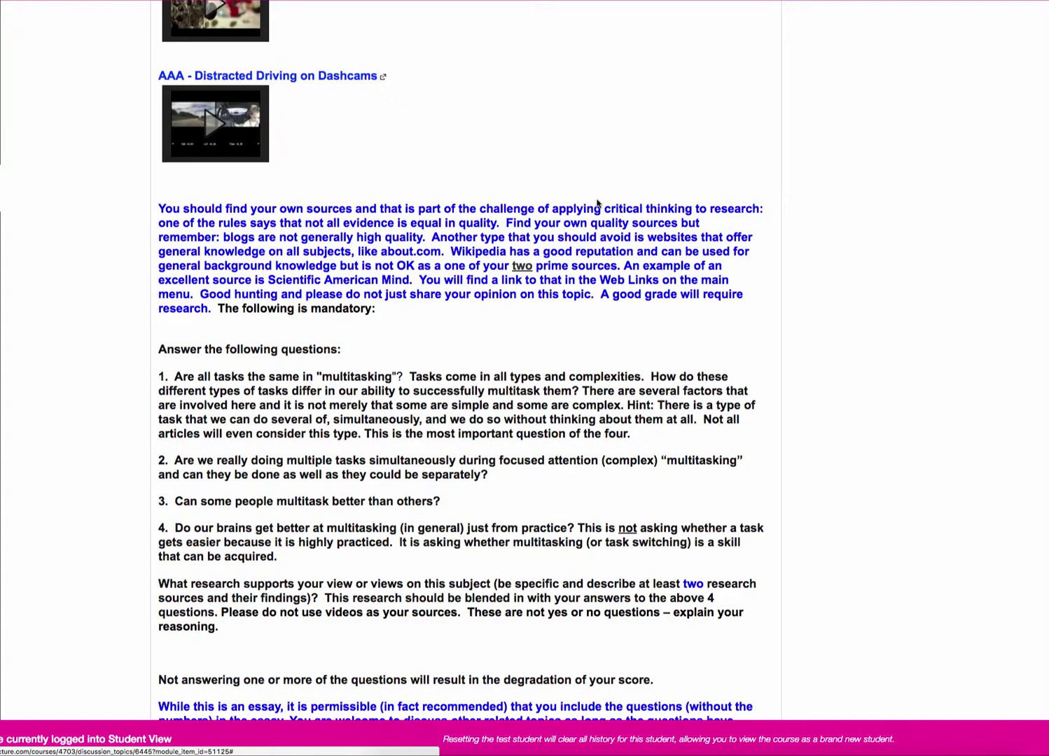
scroll(598, 204, "up", 1)
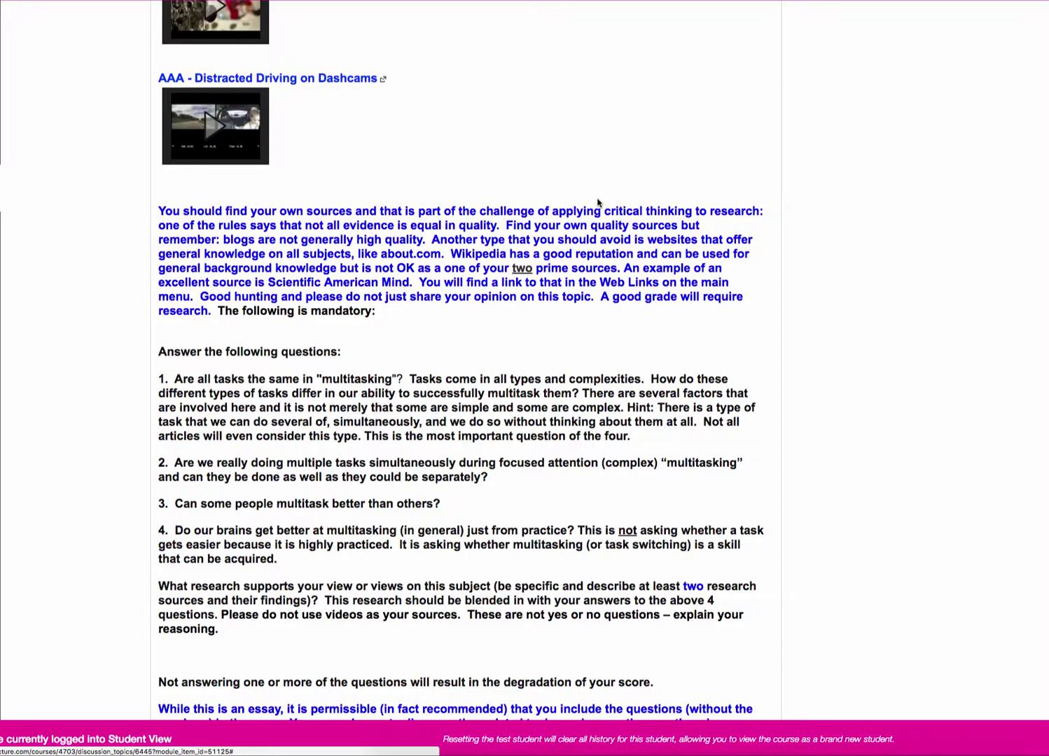
scroll(630, 178, "down", 1)
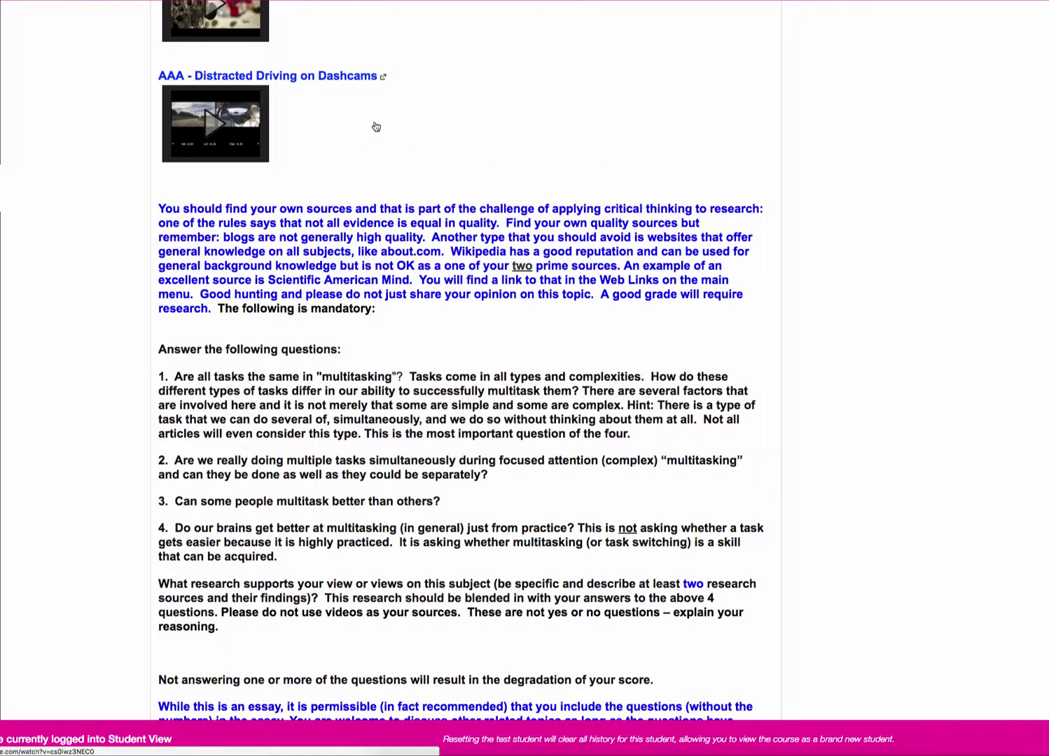
scroll(416, 72, "up", 3)
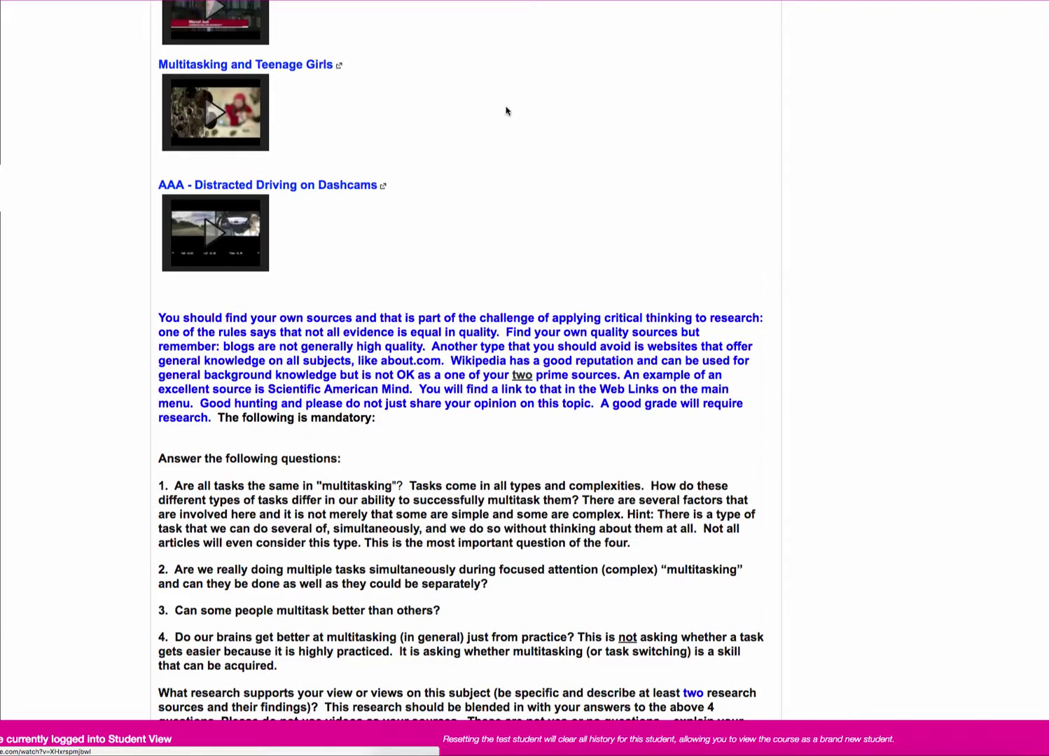
scroll(508, 110, "down", 2)
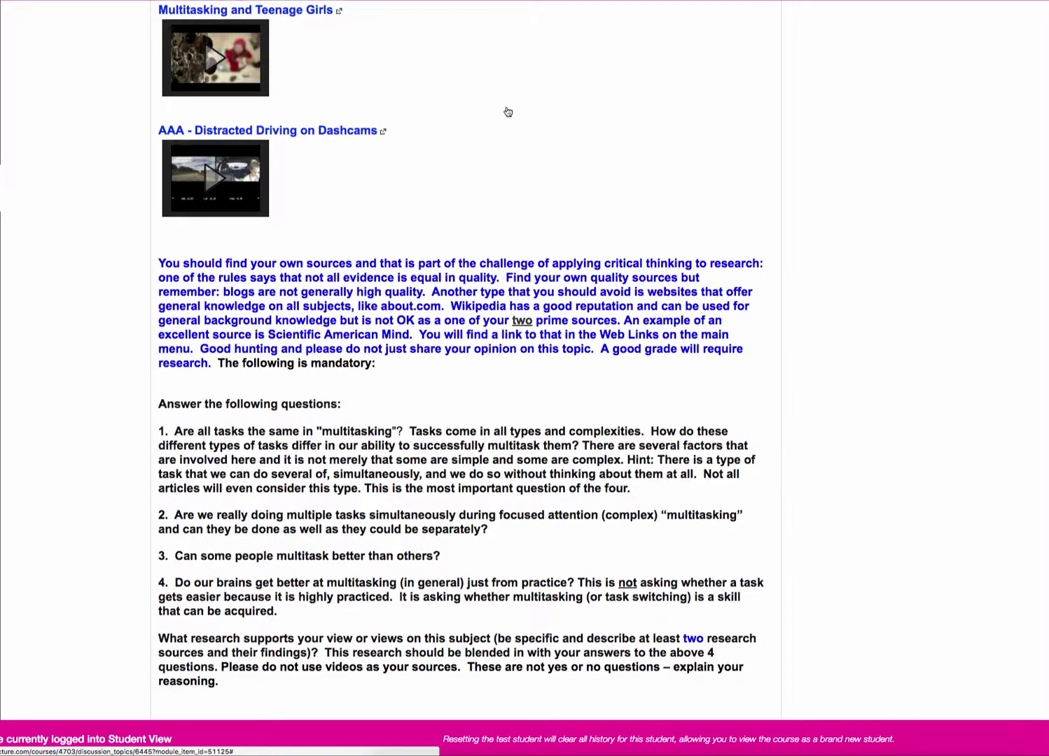
scroll(525, 119, "up", 5)
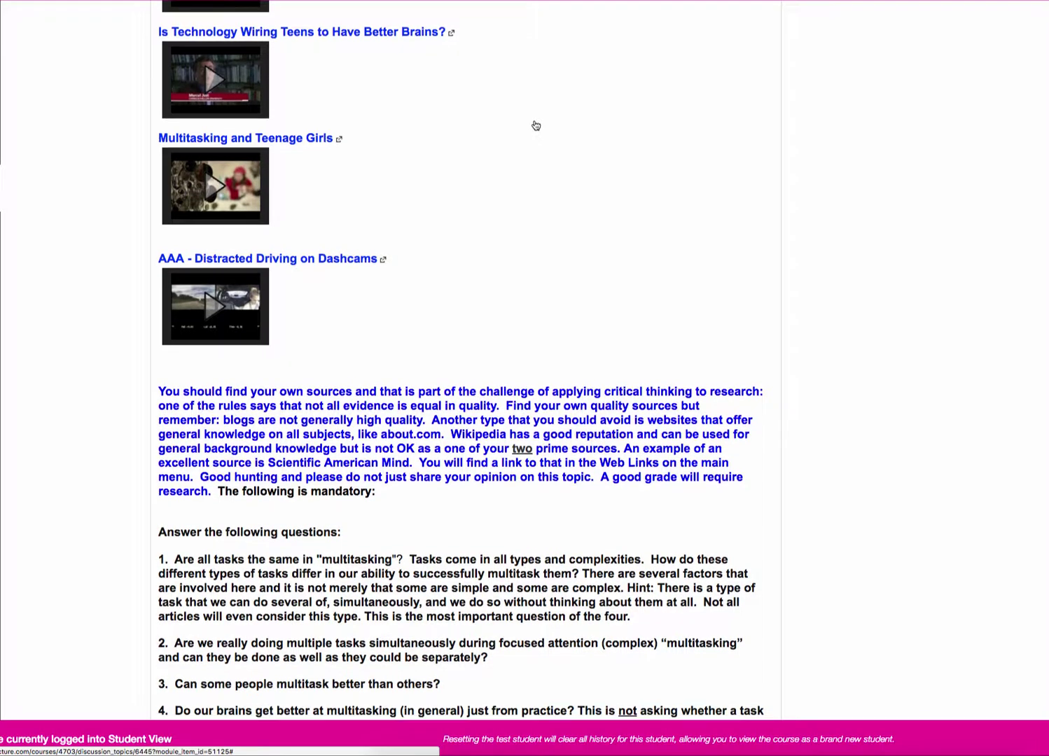
Scroll back up to the header of the 150-point discussion, due Sep 25
scroll(473, 114, "up", 2)
scroll(474, 114, "up", 15)
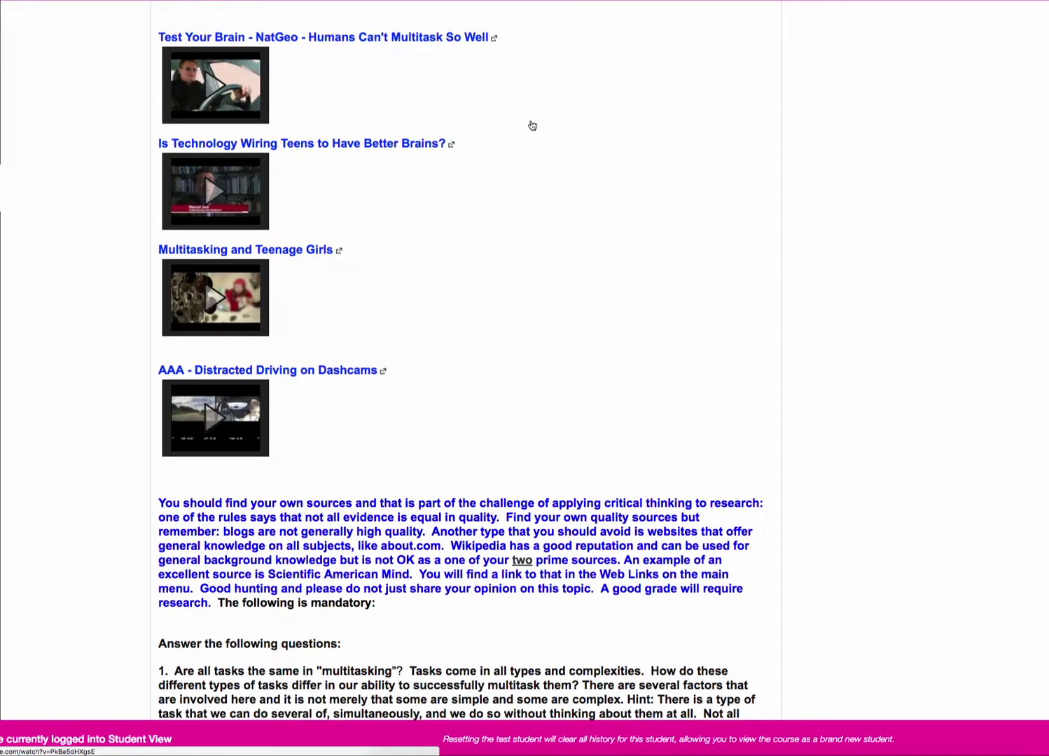
scroll(667, 180, "up", 2)
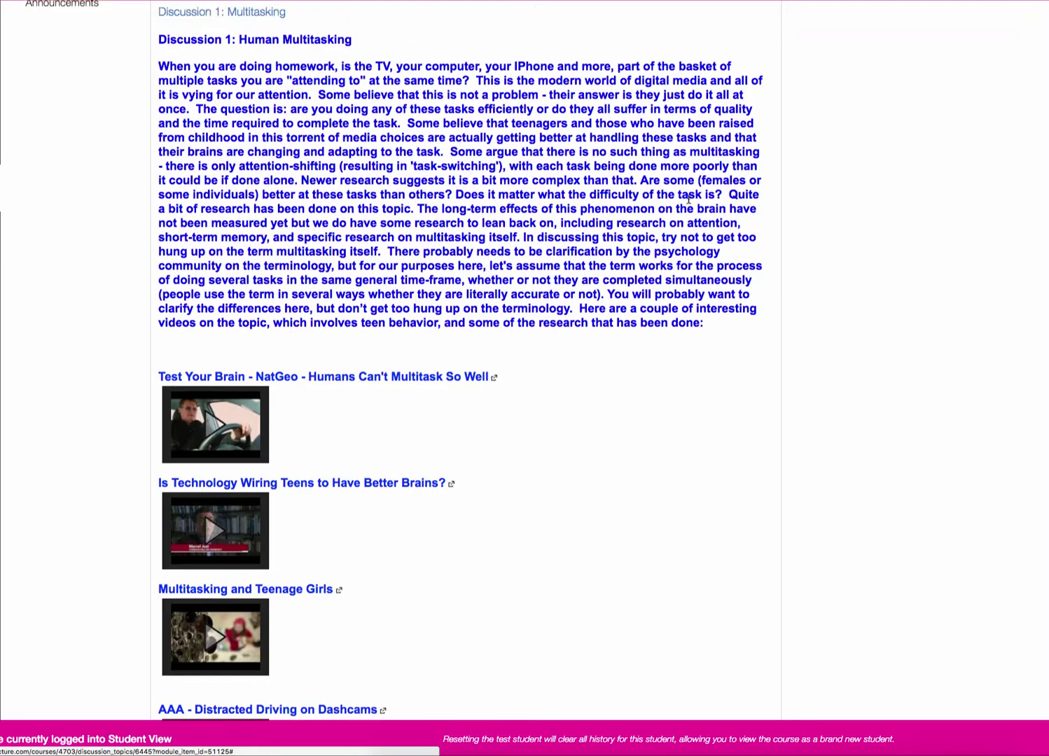
scroll(843, 149, "up", 5)
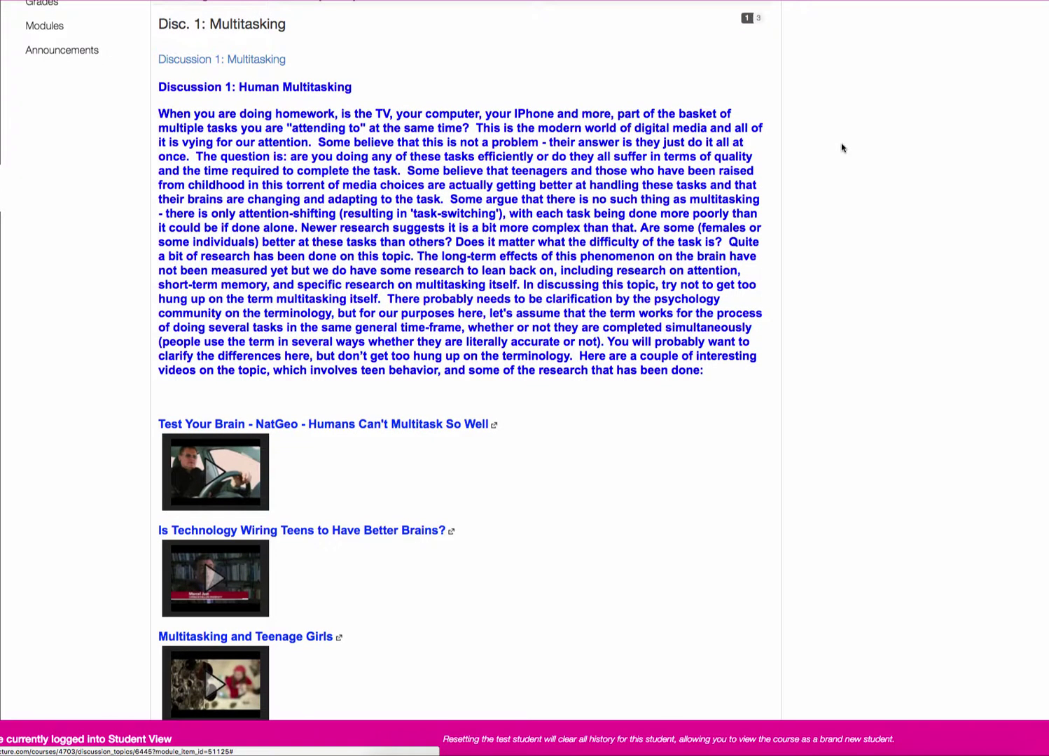
scroll(845, 152, "down", 4)
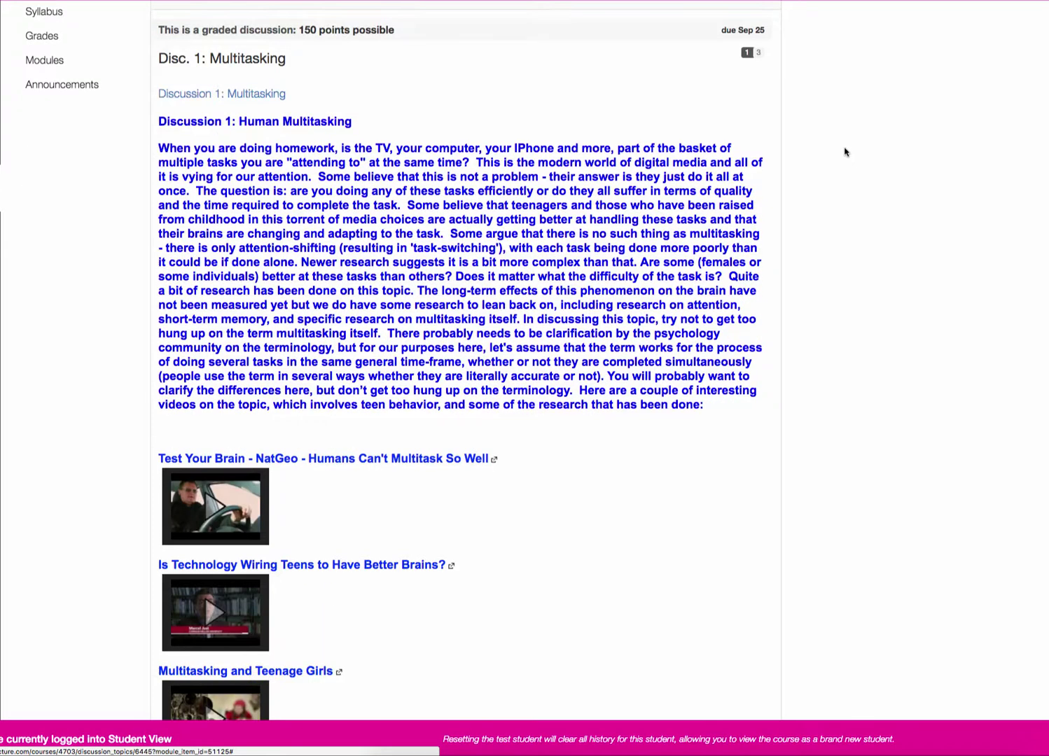
scroll(844, 152, "down", 2)
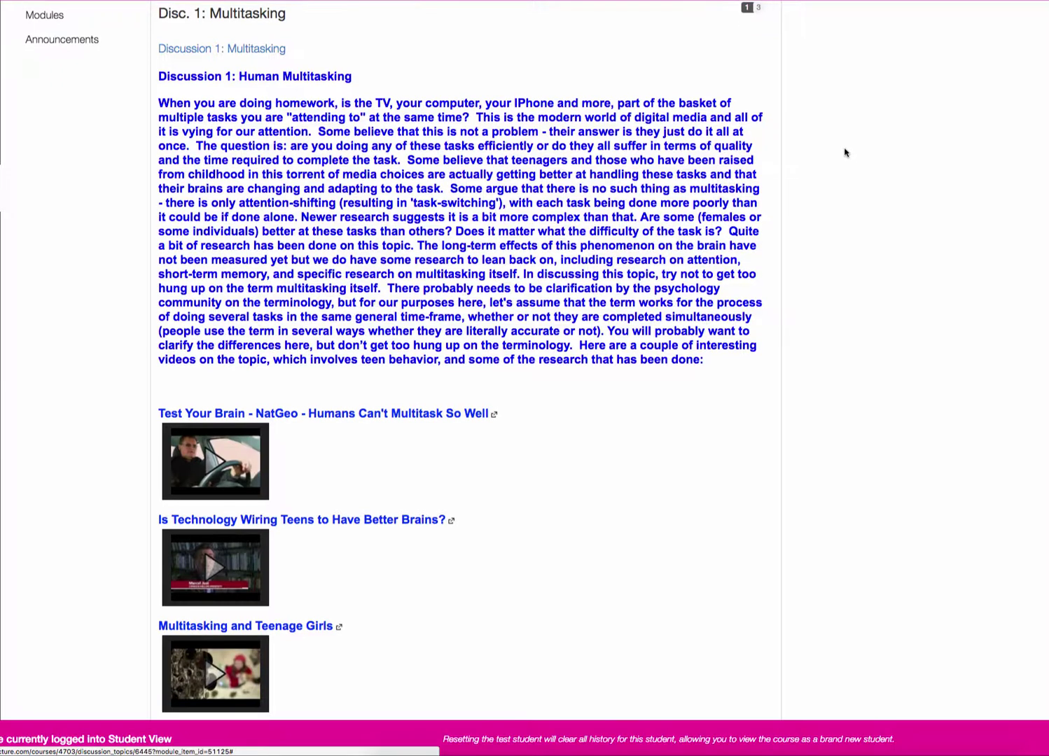
scroll(814, 164, "down", 3)
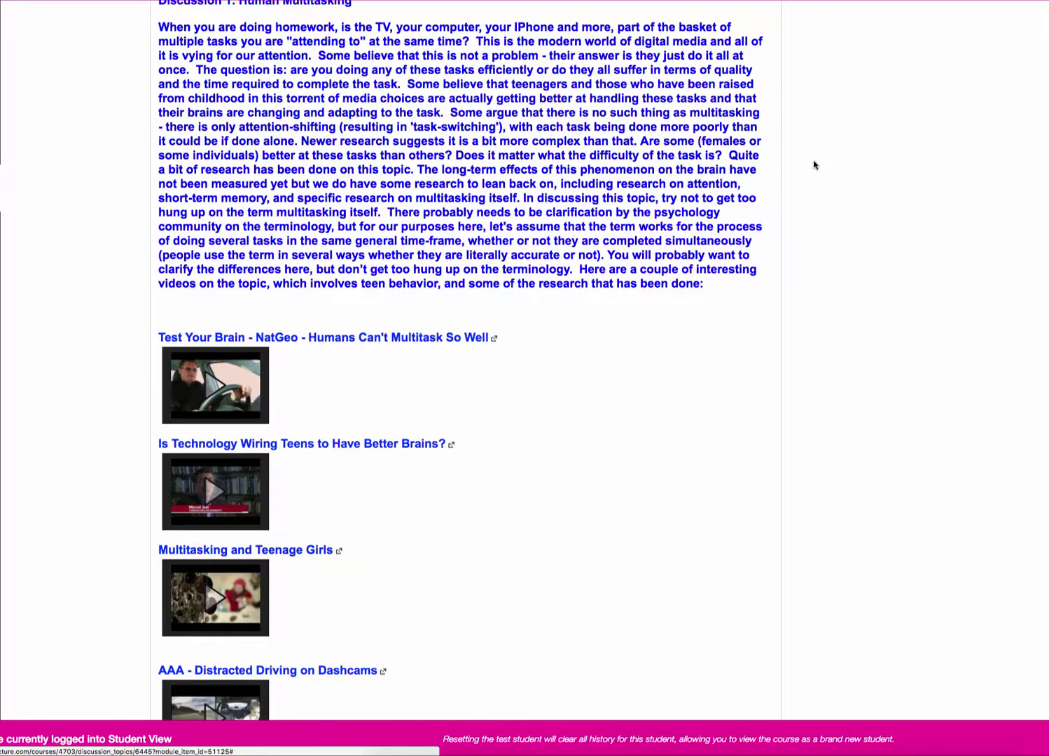
scroll(815, 164, "down", 1)
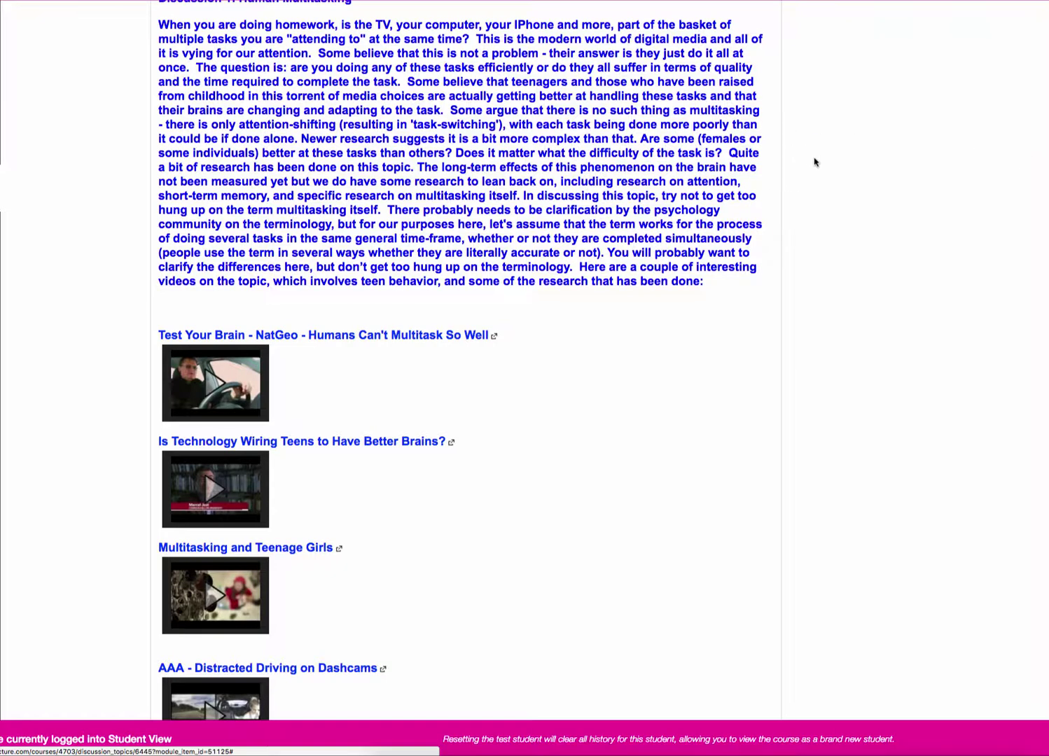
scroll(835, 162, "down", 1)
scroll(836, 164, "down", 2)
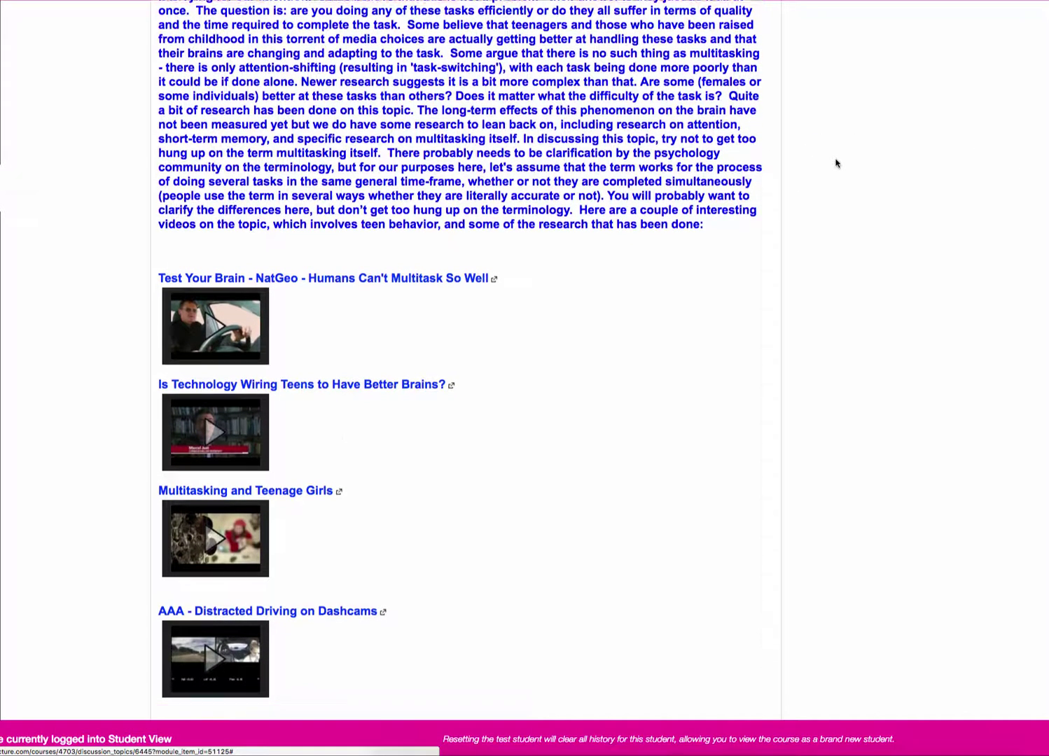
scroll(864, 173, "up", 4)
scroll(864, 175, "up", 4)
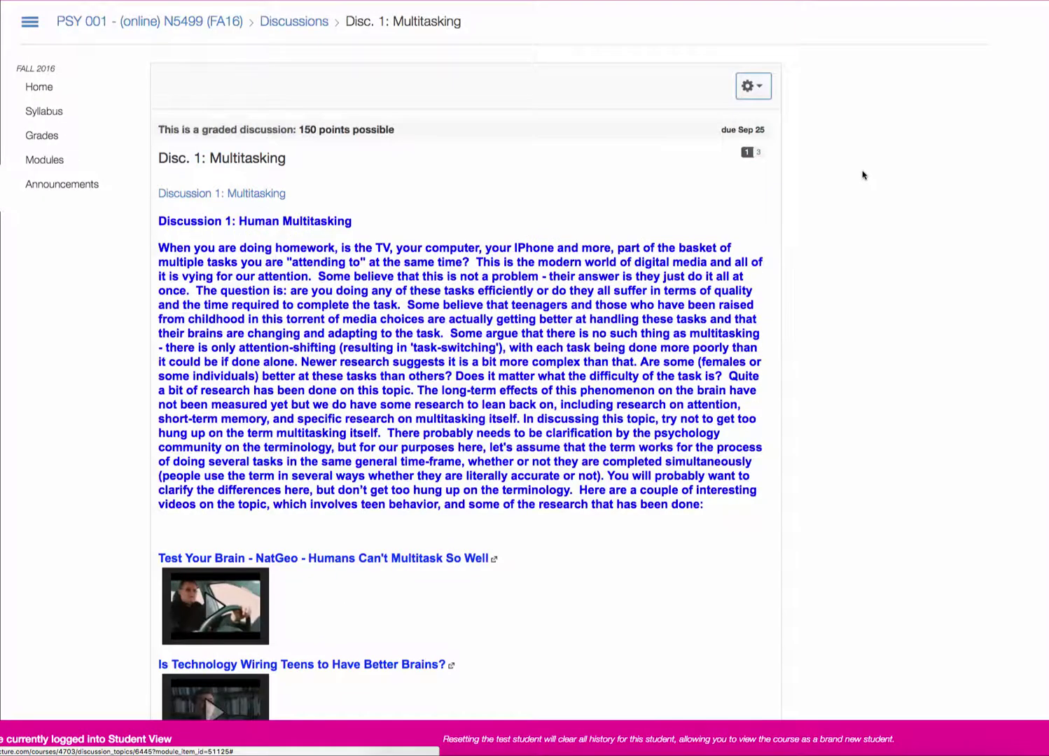